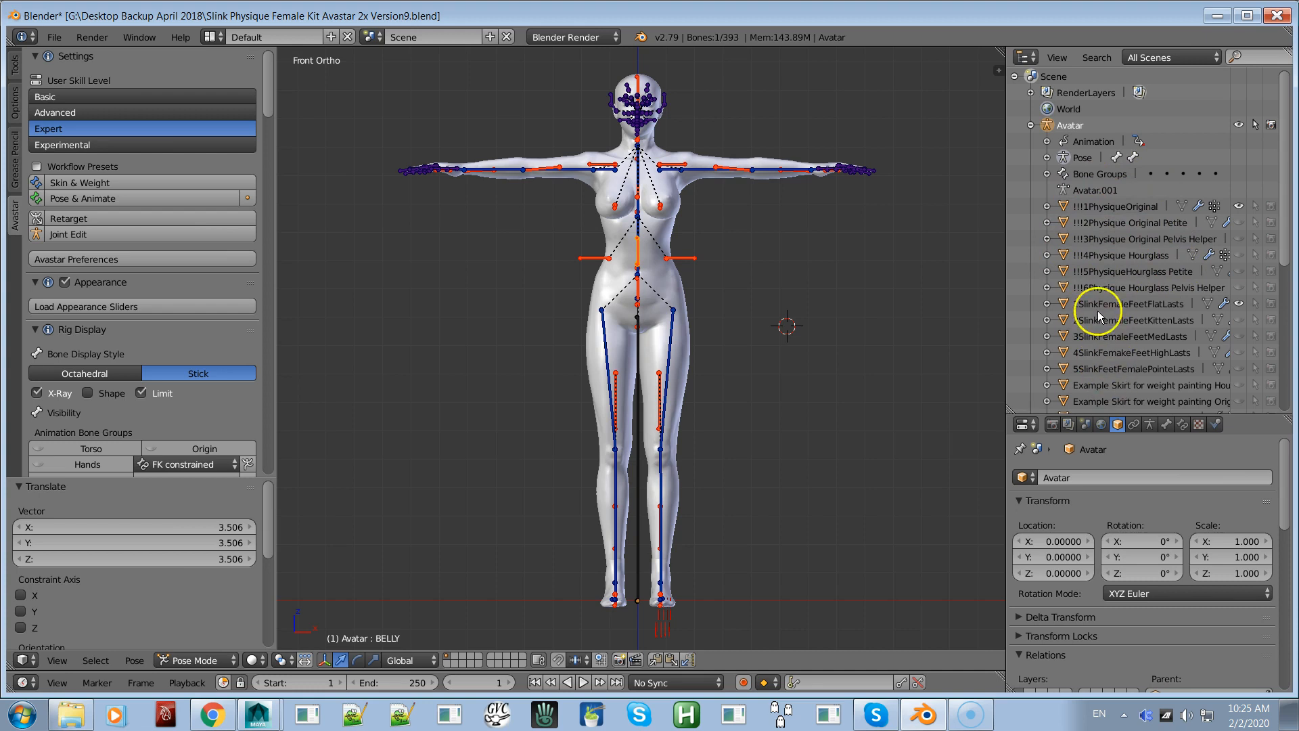
- Hide the !!!1PhysiqueOriginal body, show !!!4Physique Hourglass in its place, and select that mesh
{"action": "left_click", "coordinate": [1237, 206]}
{"action": "left_click", "coordinate": [1237, 206]}
{"action": "left_click", "coordinate": [1126, 204]}
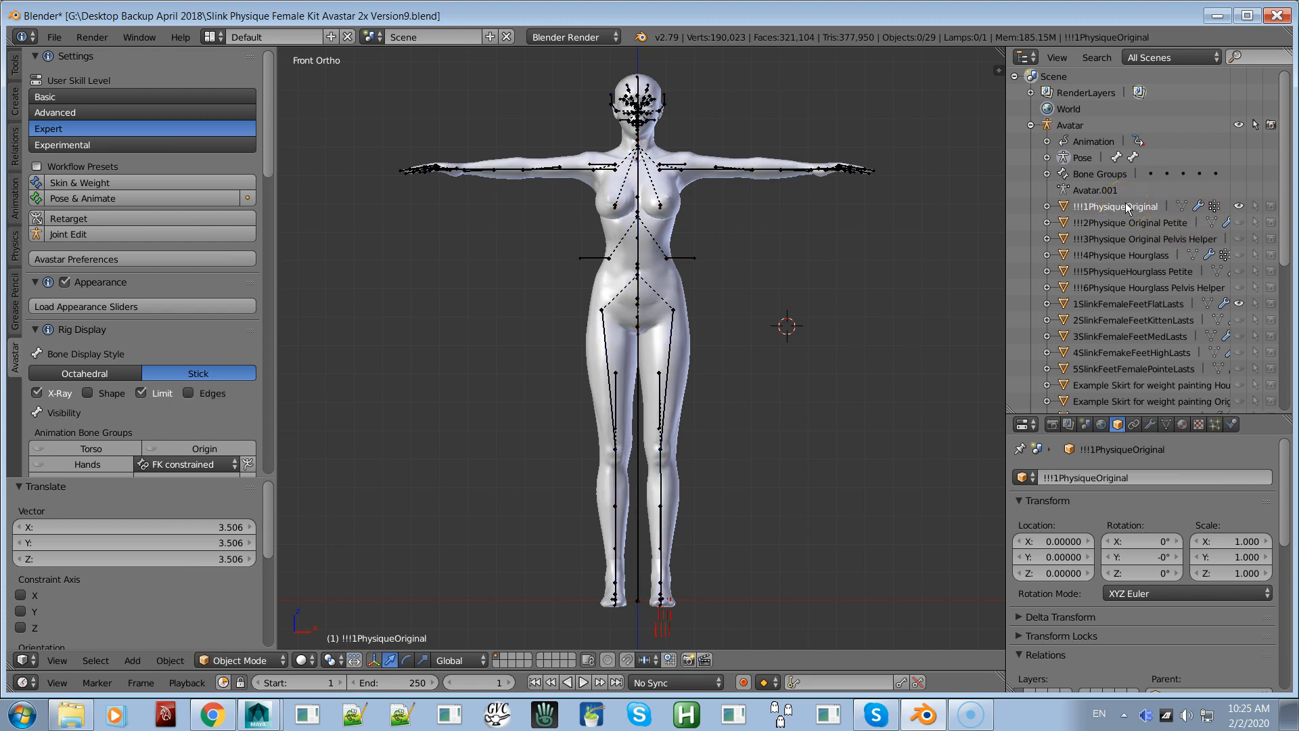
{"action": "left_click", "coordinate": [1142, 207]}
{"action": "left_click", "coordinate": [1239, 206]}
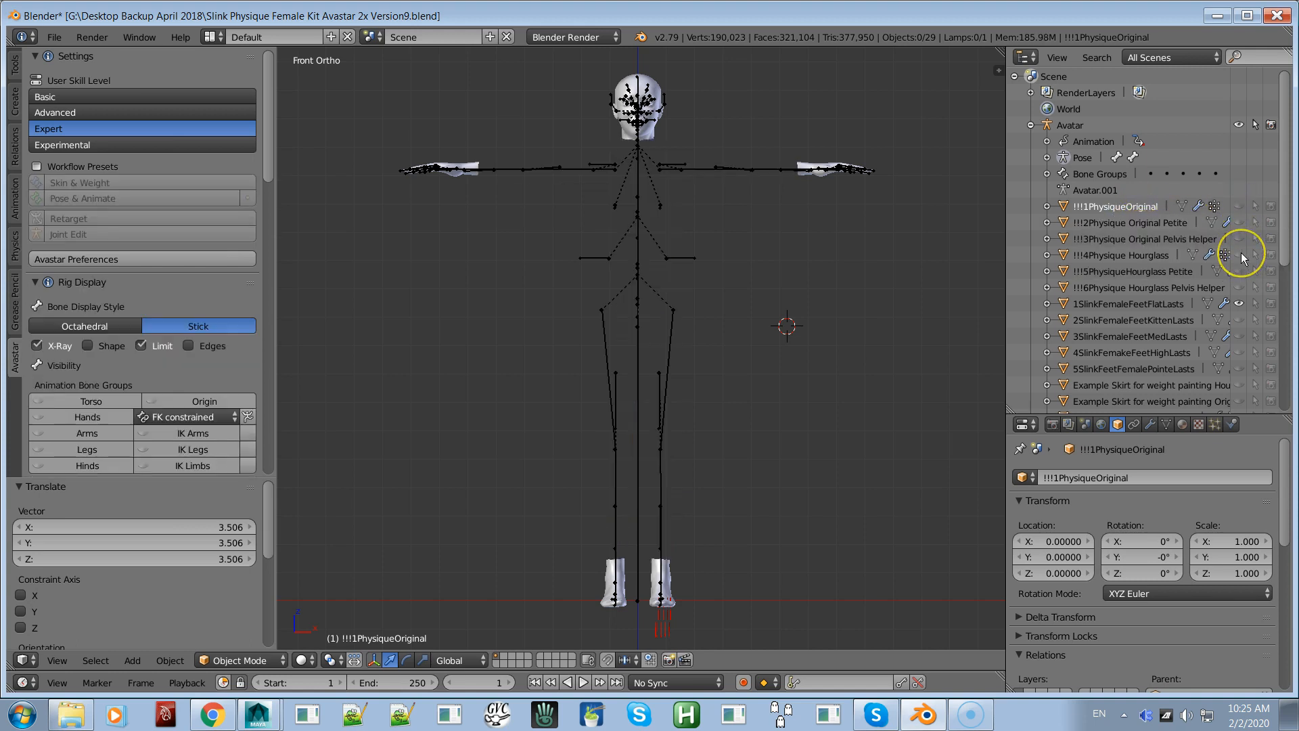
{"action": "left_click", "coordinate": [1239, 255]}
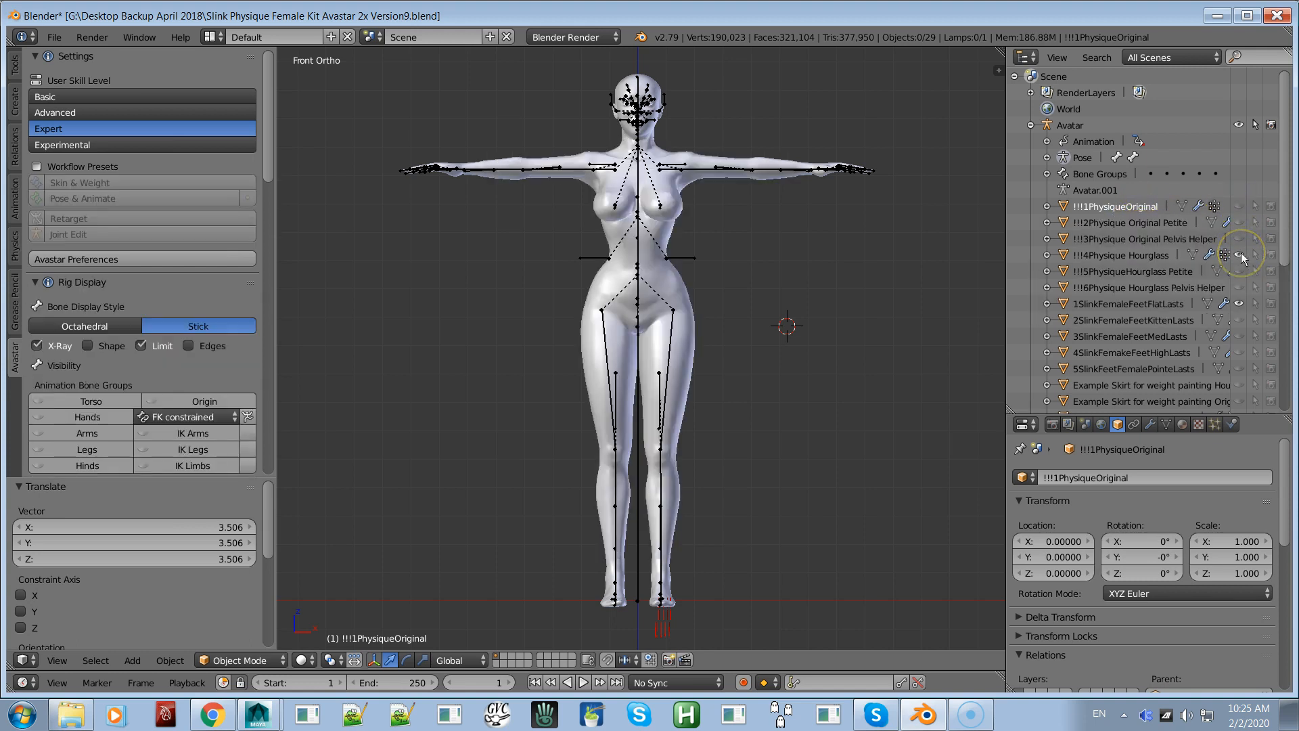
{"action": "left_click", "coordinate": [1136, 258]}
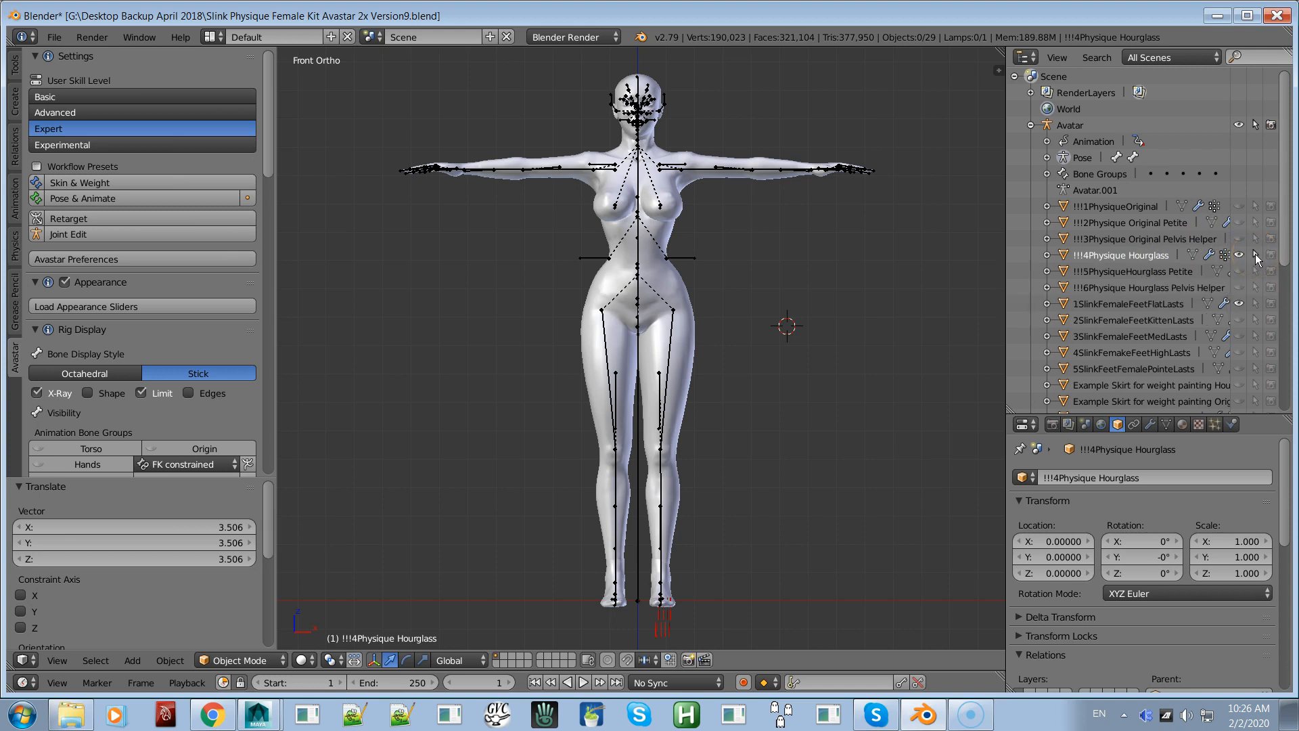
{"action": "right_click", "coordinate": [694, 307]}
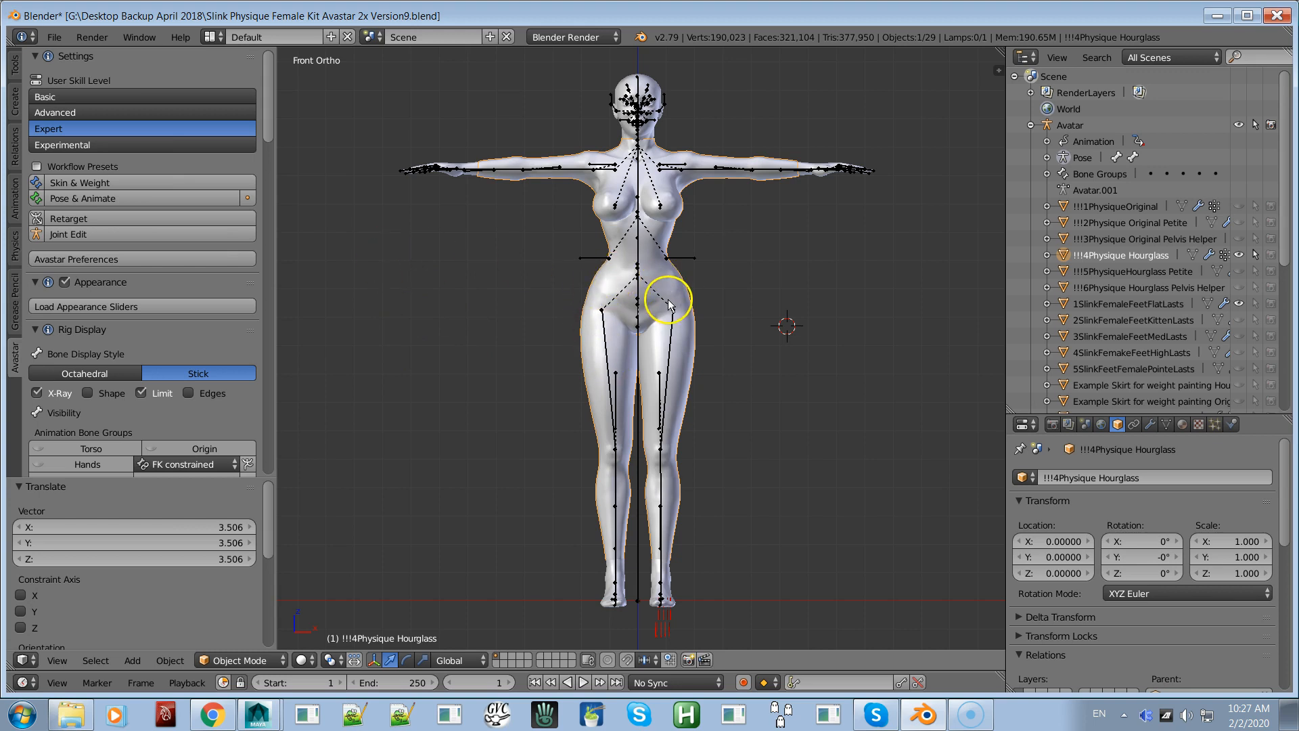
- Start a Collada (Avastar) export of the Hourglass body and review its advanced export options
{"action": "left_click", "coordinate": [54, 38]}
{"action": "mouse_move", "coordinate": [108, 339]}
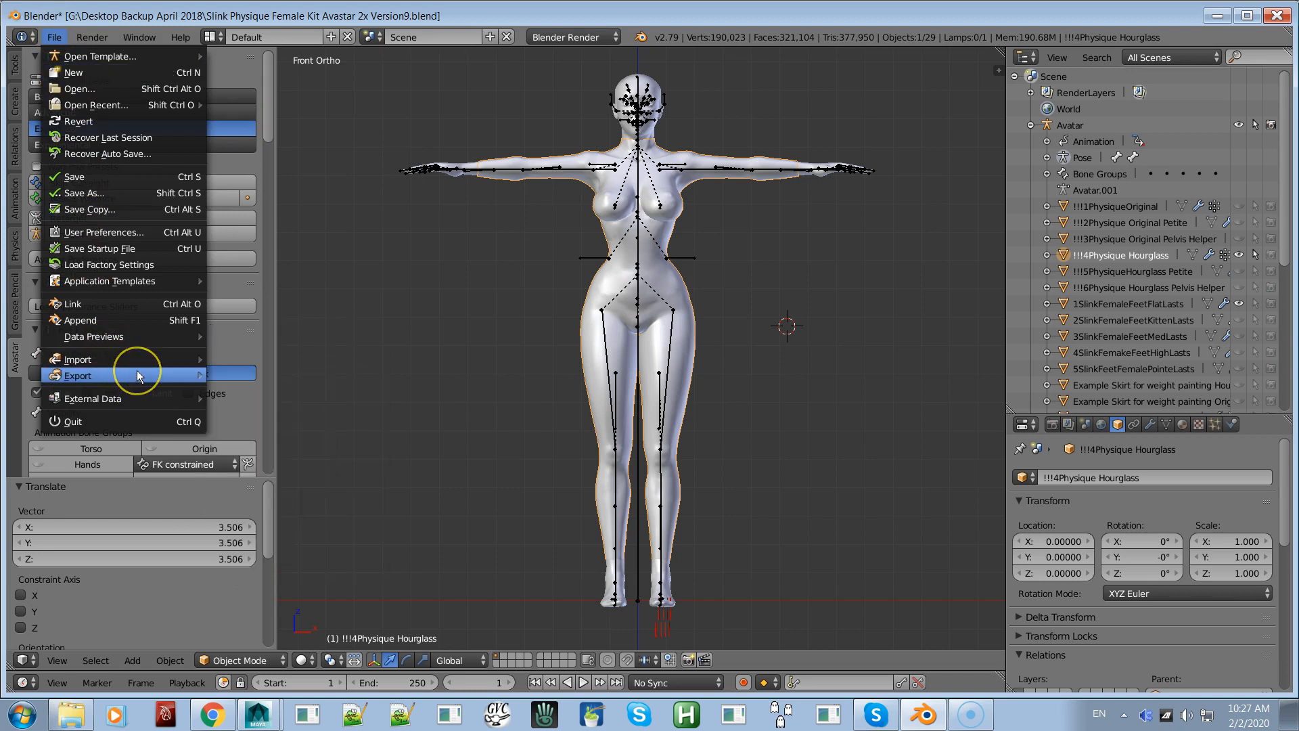
{"action": "mouse_move", "coordinate": [137, 375]}
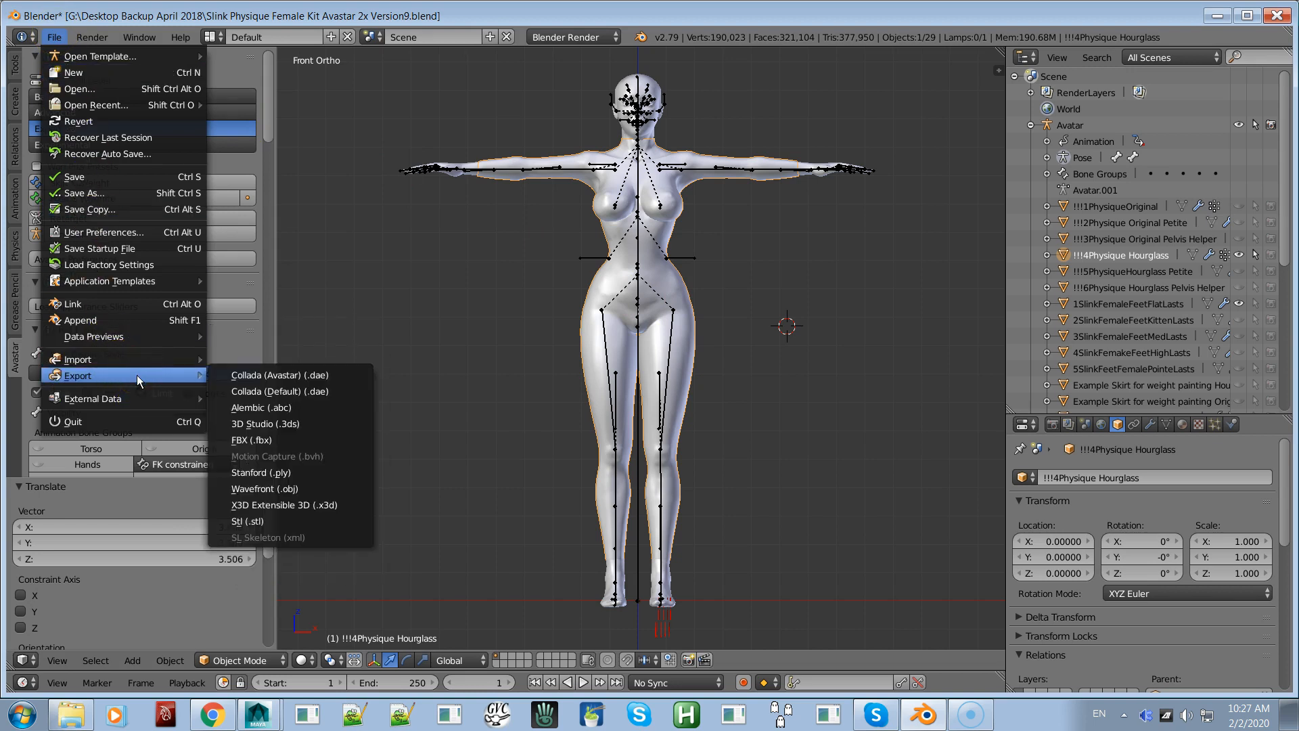
{"action": "left_click", "coordinate": [284, 377]}
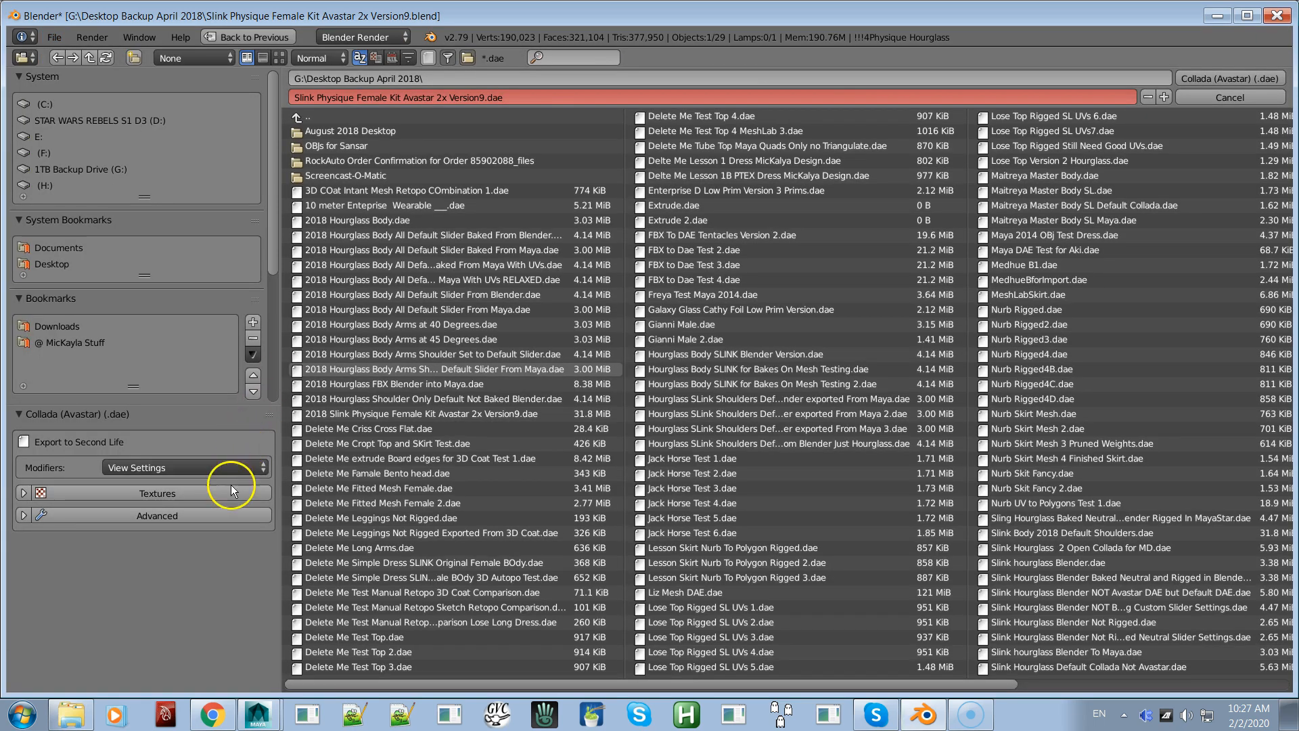
{"action": "left_click", "coordinate": [221, 512]}
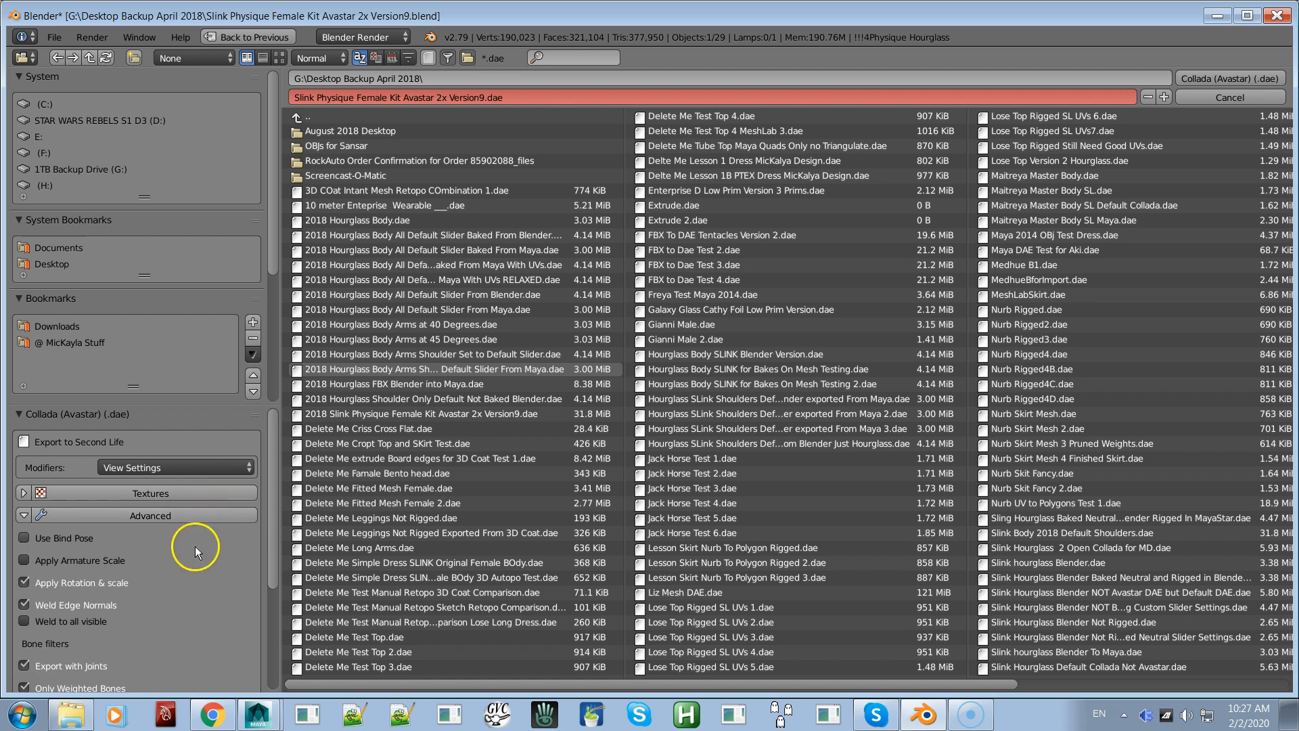
{"action": "left_click_drag", "start_coordinate": [270, 531], "coordinate": [277, 682]}
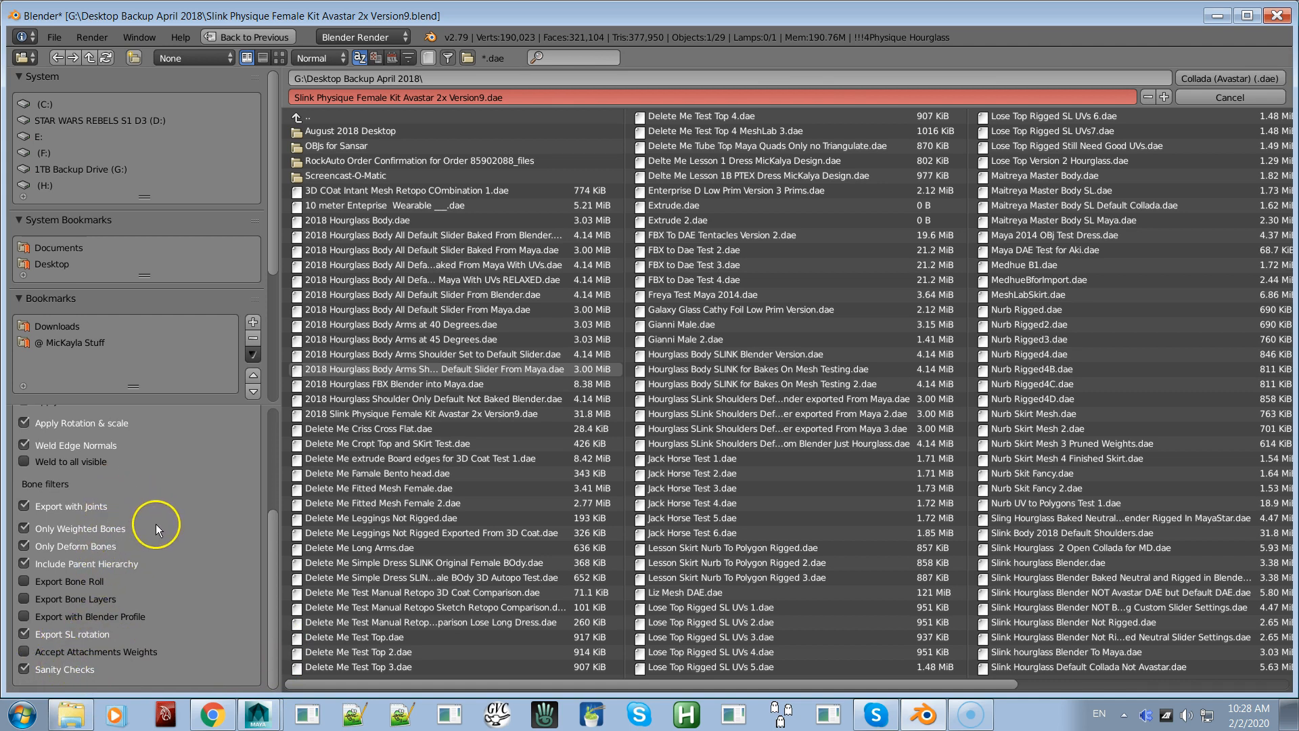
{"action": "left_click_drag", "start_coordinate": [275, 530], "coordinate": [261, 411]}
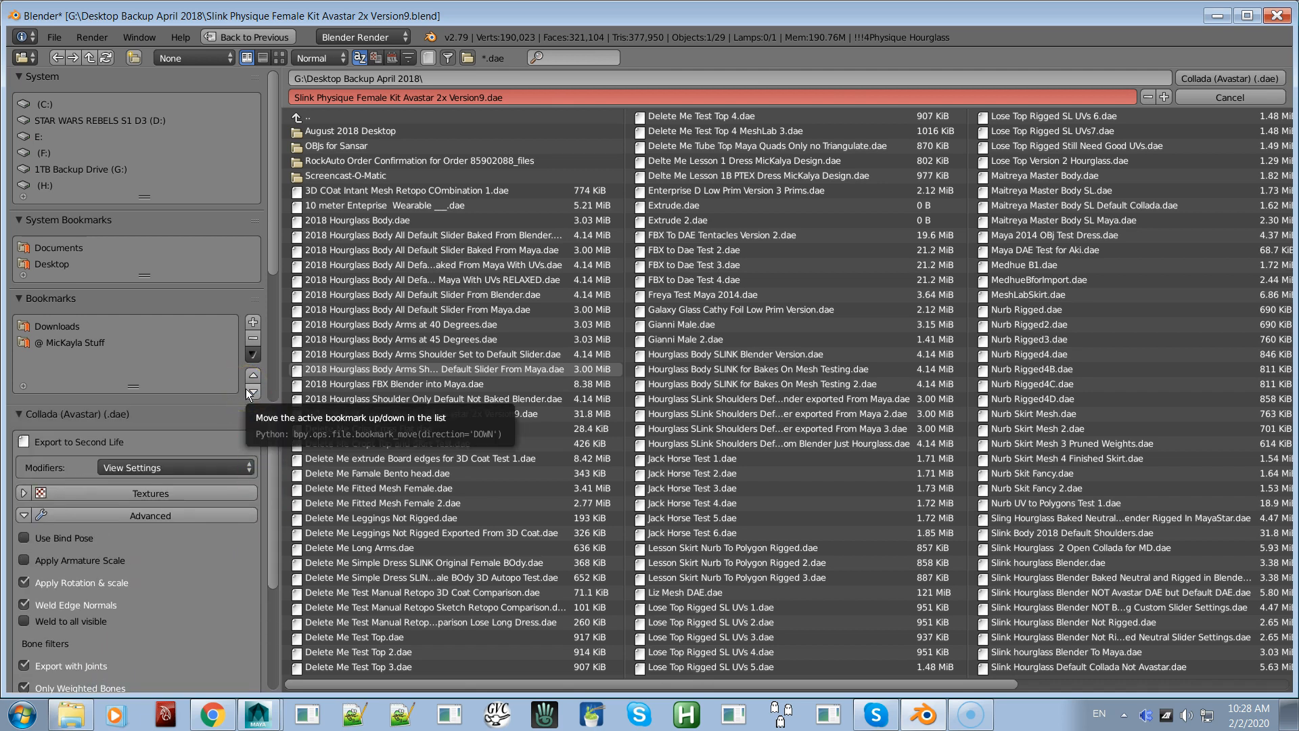
- Export the body to the Desktop folder as "Slink Hourglass for Video.dae"
{"action": "left_click", "coordinate": [245, 340]}
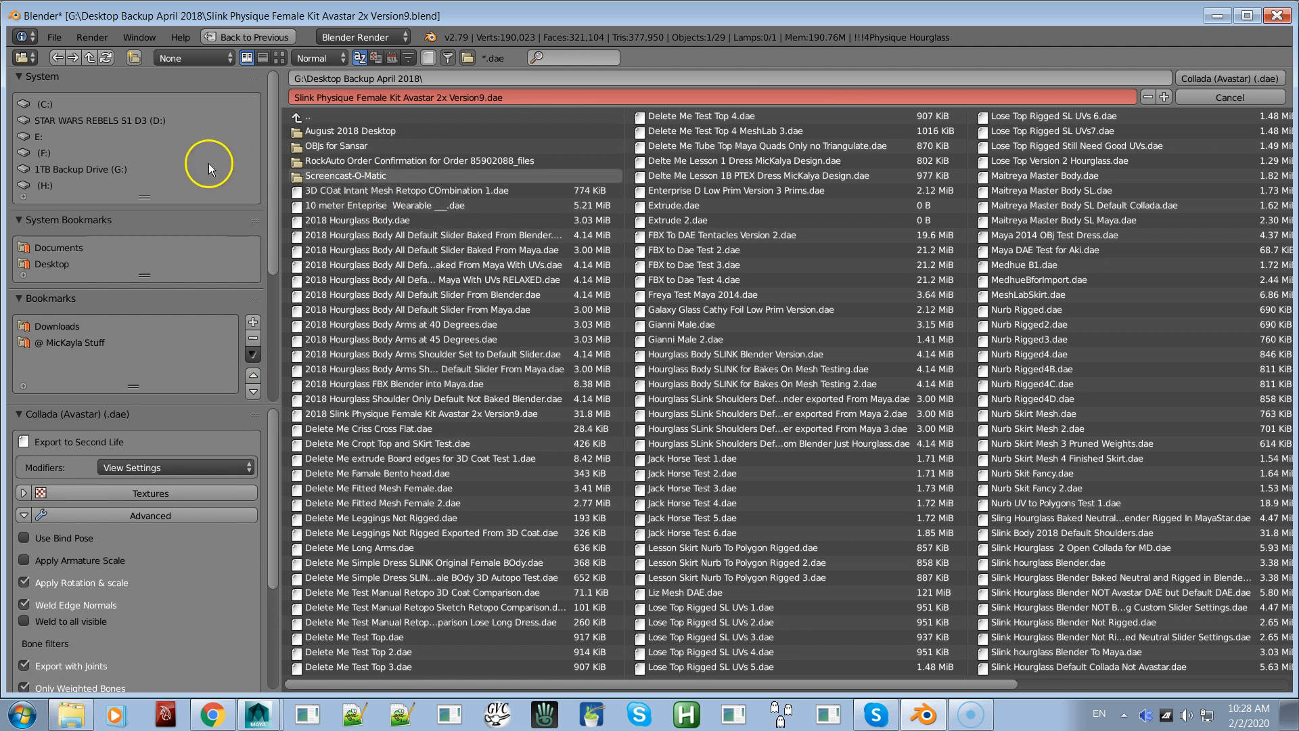
{"action": "left_click", "coordinate": [71, 263]}
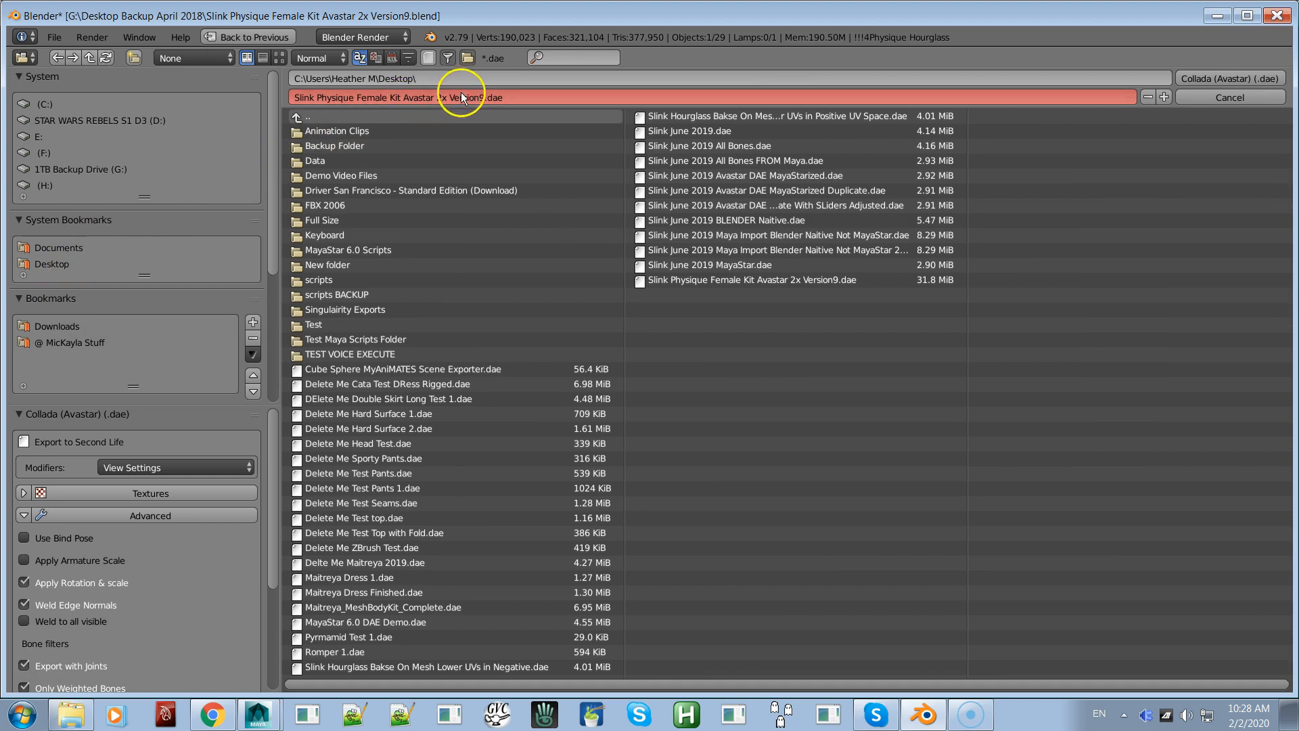
{"action": "left_click", "coordinate": [477, 98]}
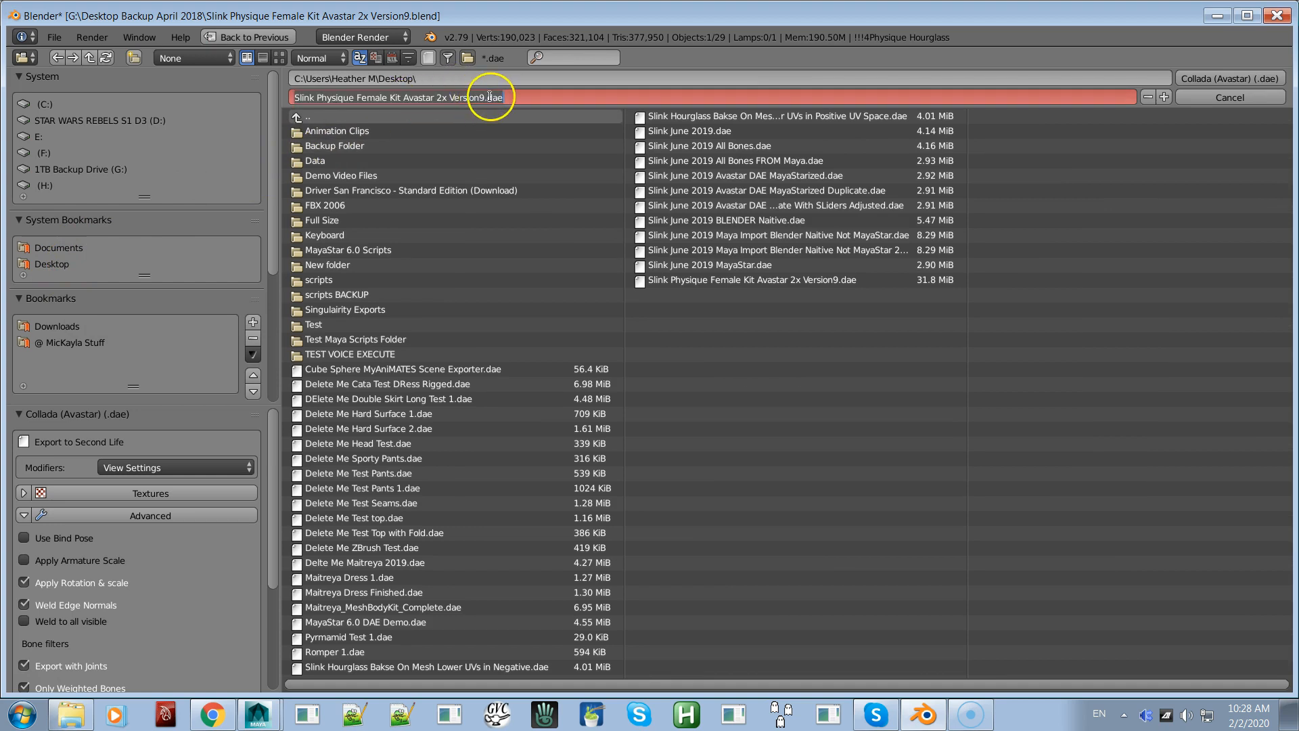
{"action": "left_click_drag", "start_coordinate": [481, 97], "coordinate": [276, 115]}
{"action": "key", "text": "BackSpace"}
{"action": "key", "text": "Delete"}
{"action": "type", "text": "Slink Hourglass for Video"}
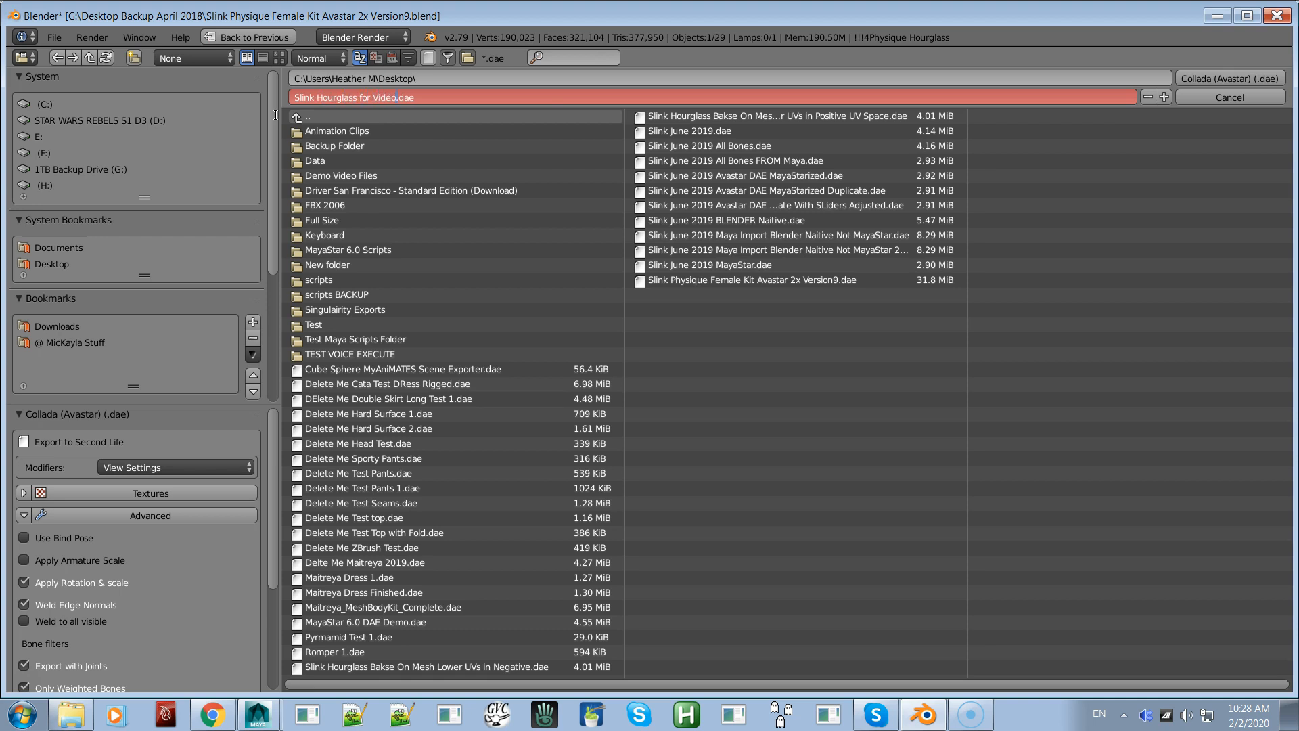
{"action": "key", "text": "Return"}
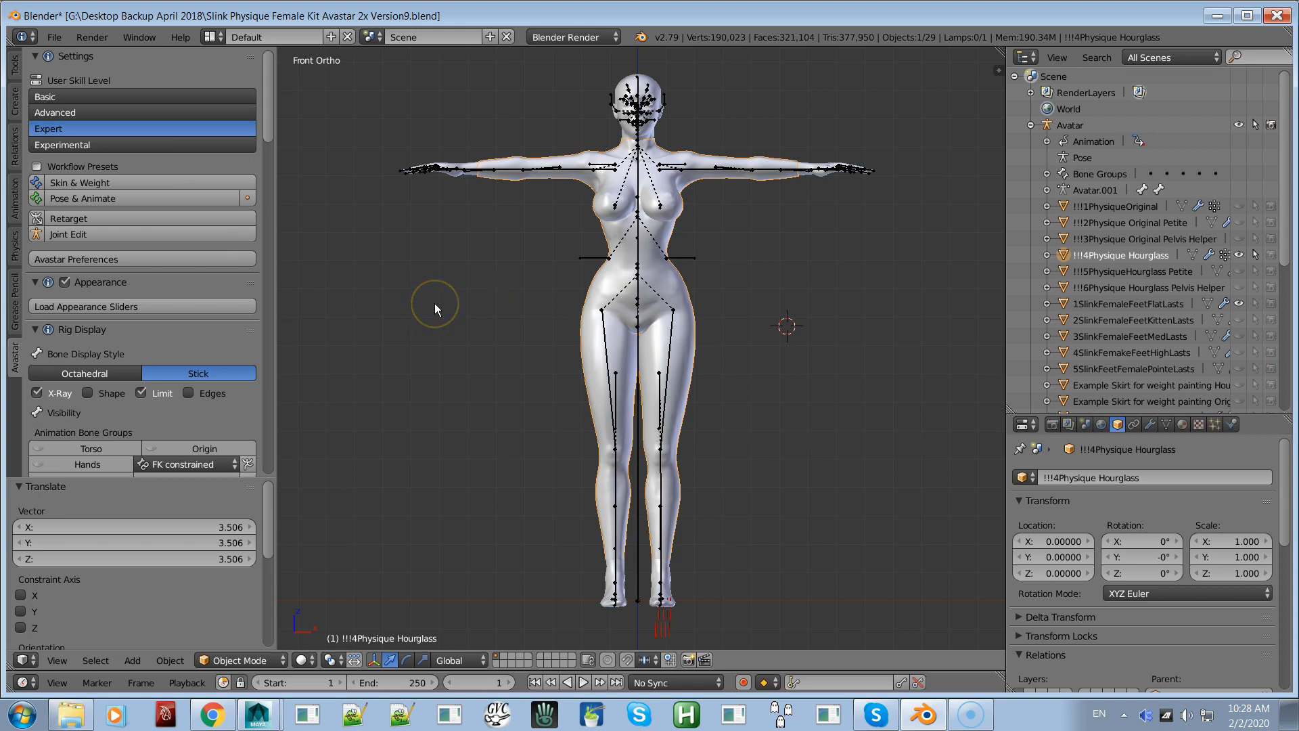
- Switch to Maya and start MayaStar's Dev Kit import step for an Avastar or Maya DAE
{"action": "key", "text": "alt+Tab"}
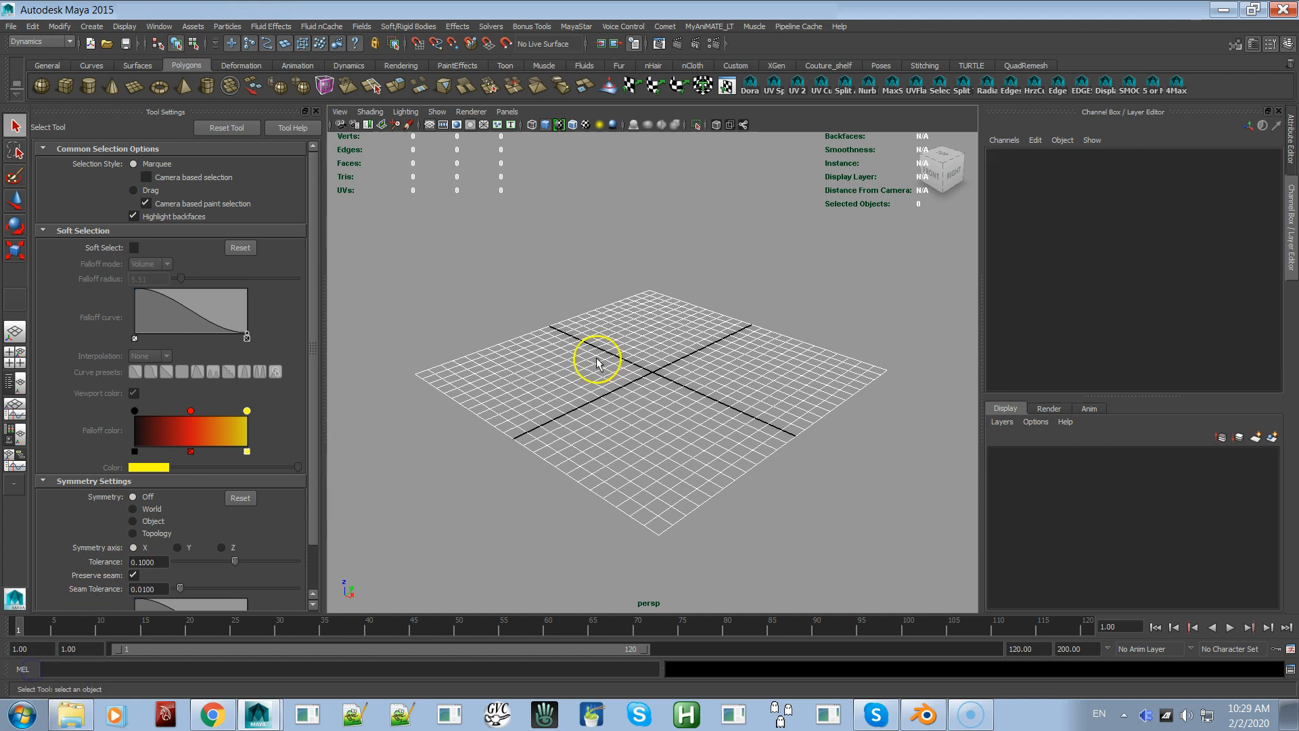
{"action": "left_click", "coordinate": [580, 27]}
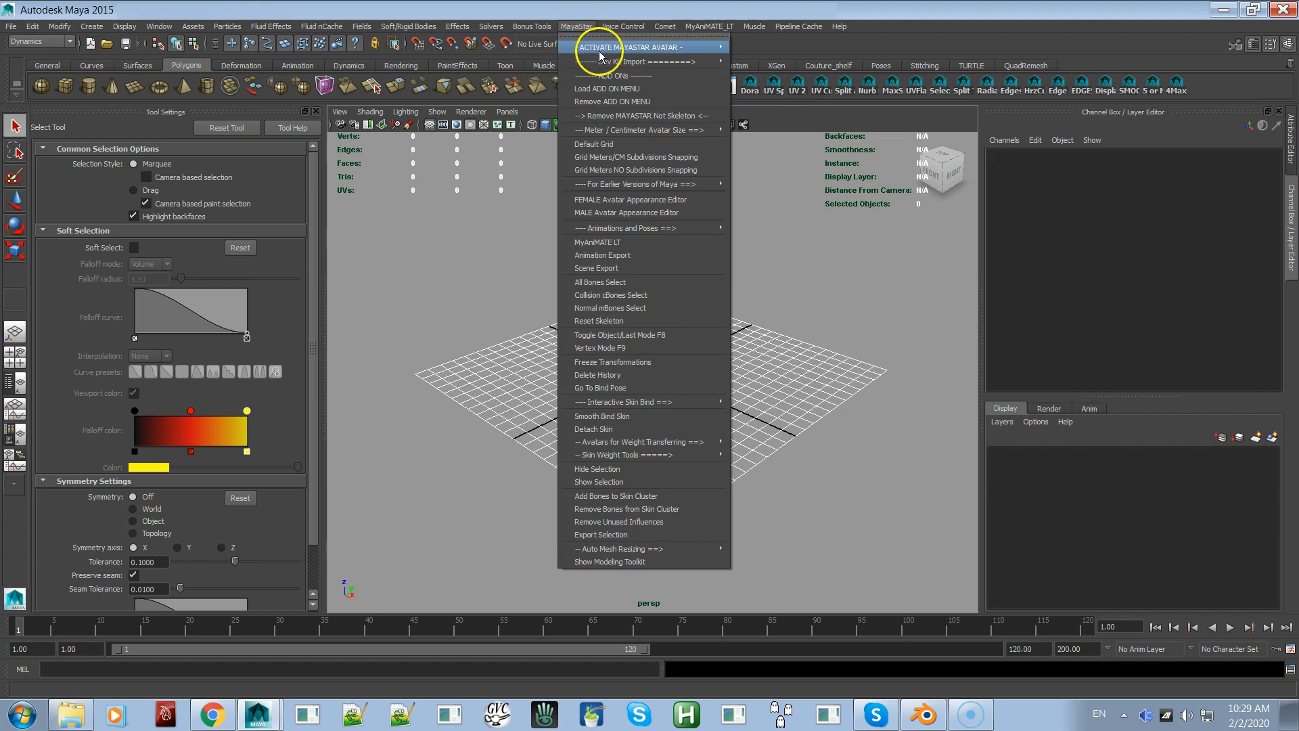
{"action": "mouse_move", "coordinate": [624, 65]}
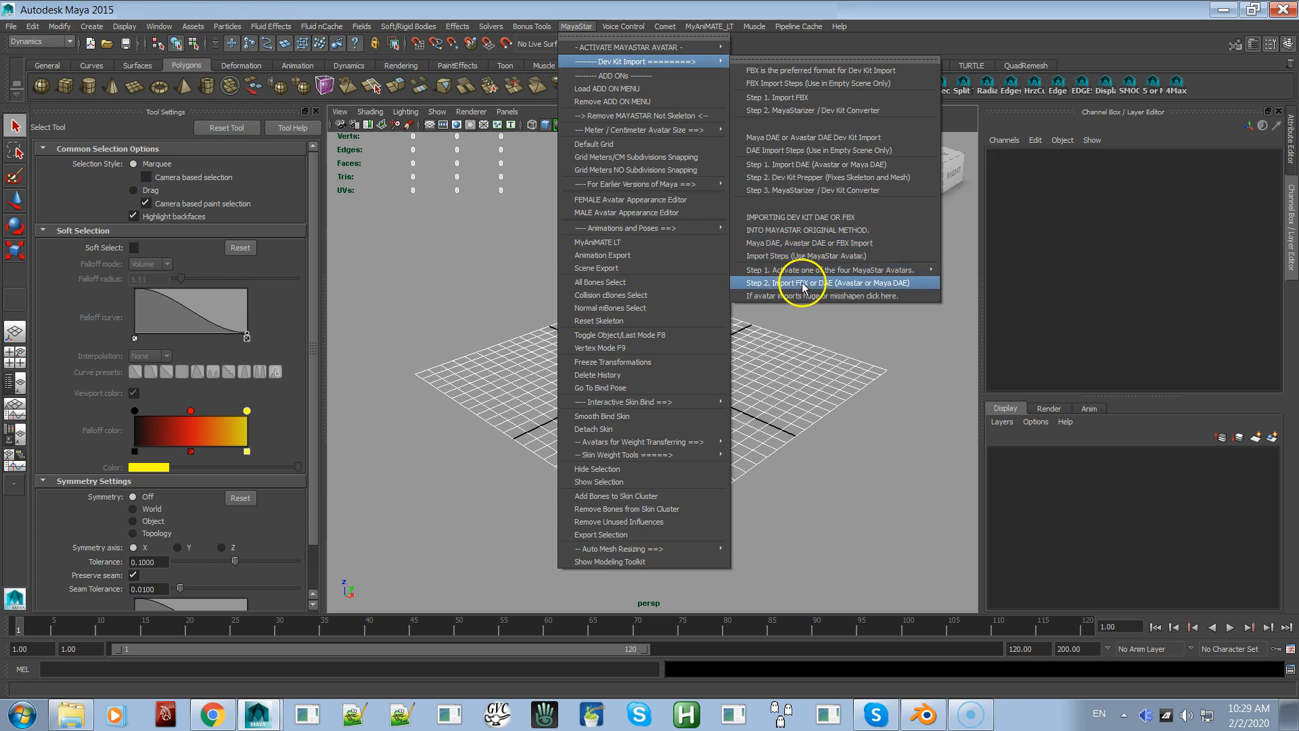
{"action": "mouse_move", "coordinate": [804, 272]}
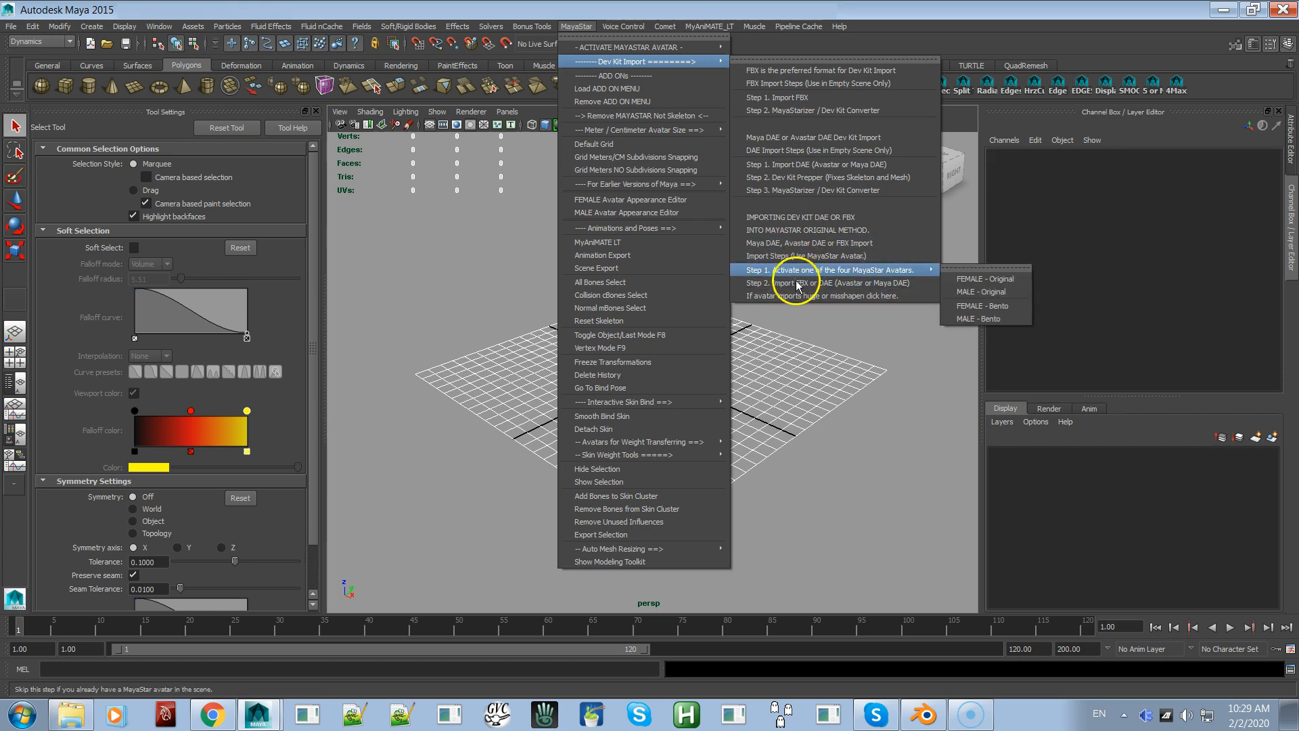
{"action": "left_click", "coordinate": [817, 169]}
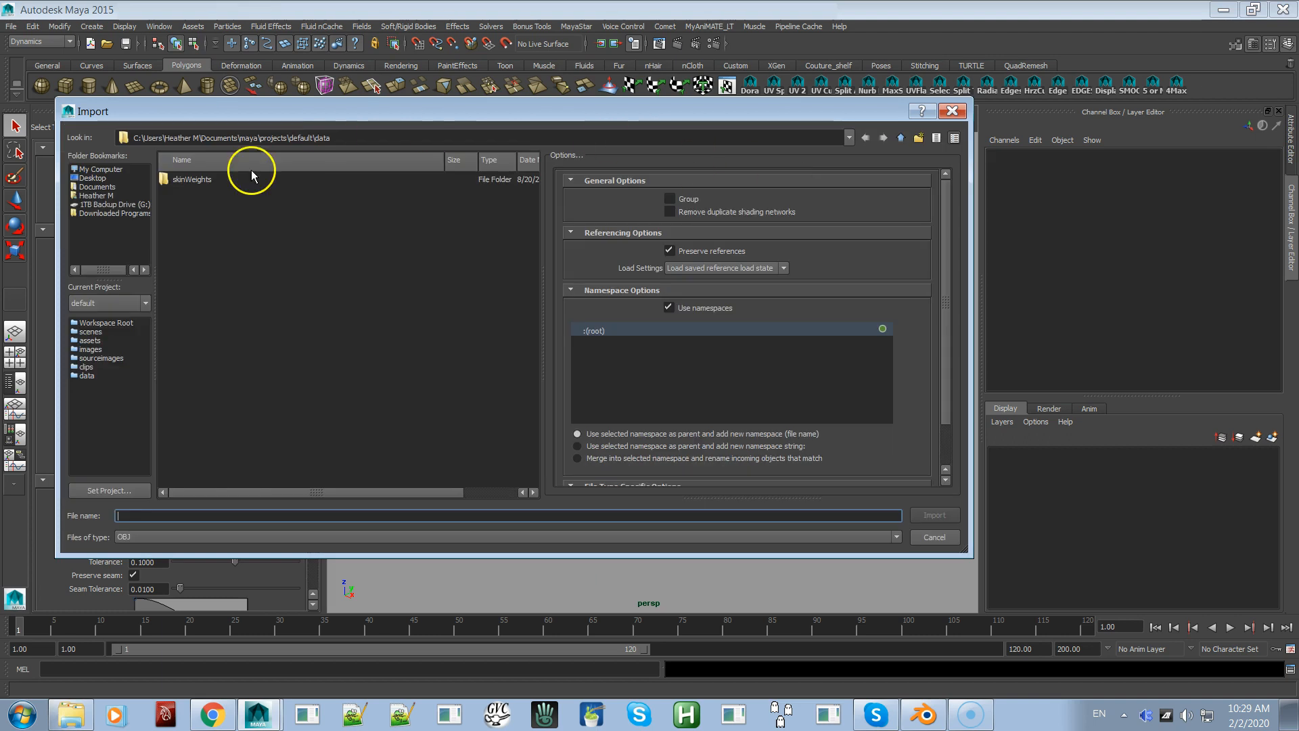
- Import "Slink Hourglass for Video.dae" from the Desktop using the DAE_FBX file type
{"action": "left_click", "coordinate": [92, 178]}
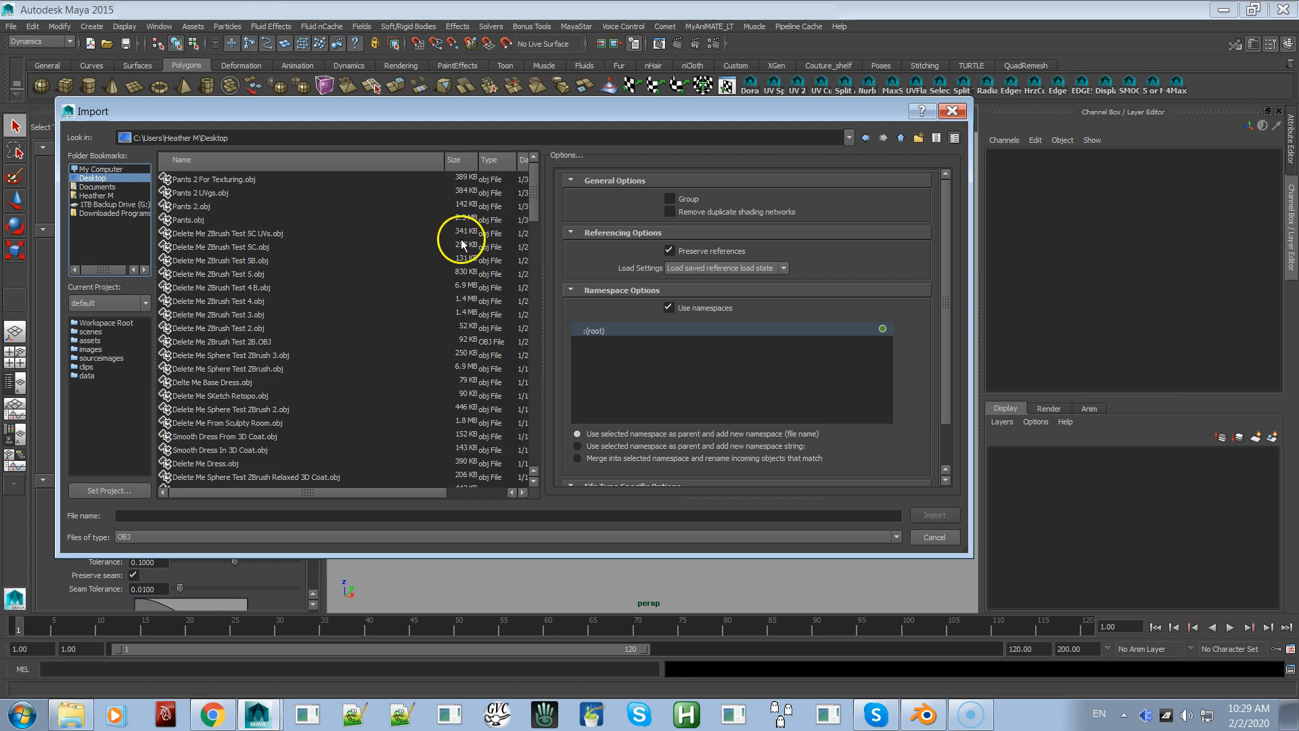
{"action": "left_click", "coordinate": [329, 538]}
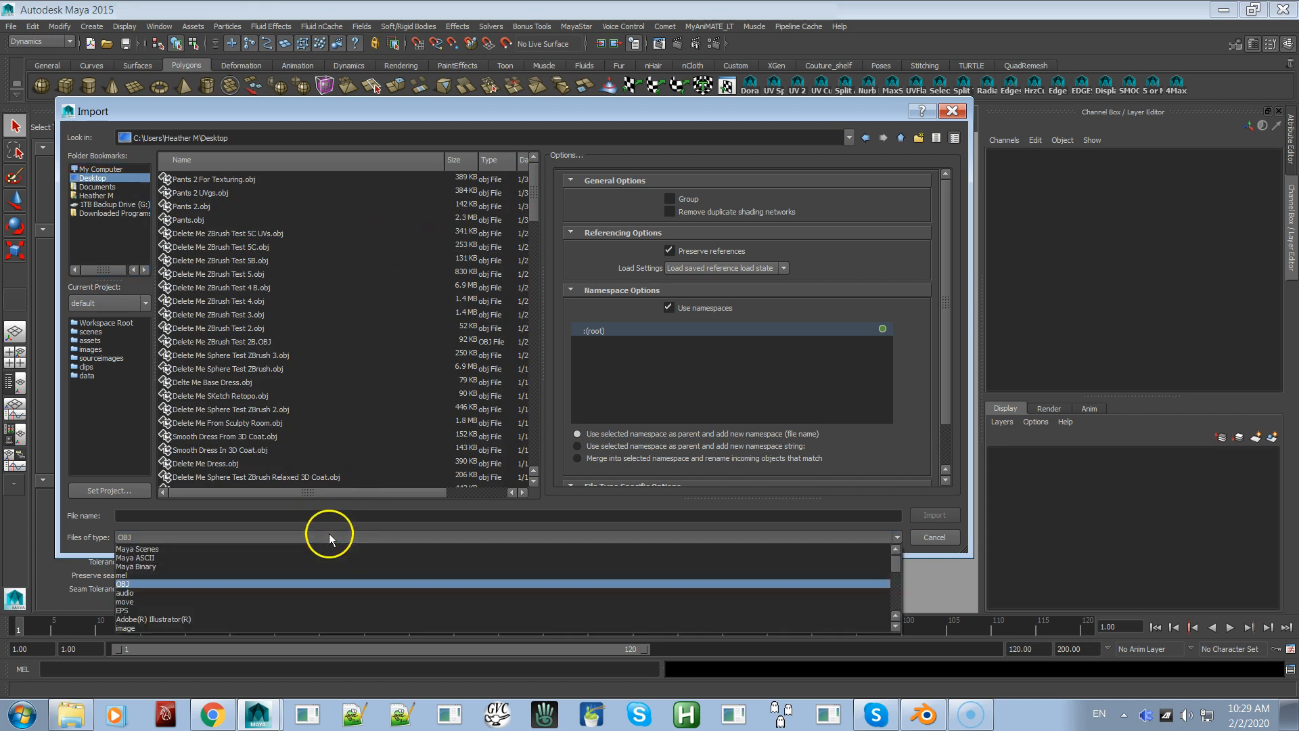
{"action": "left_click_drag", "start_coordinate": [898, 563], "coordinate": [907, 615]}
{"action": "left_click", "coordinate": [781, 615]}
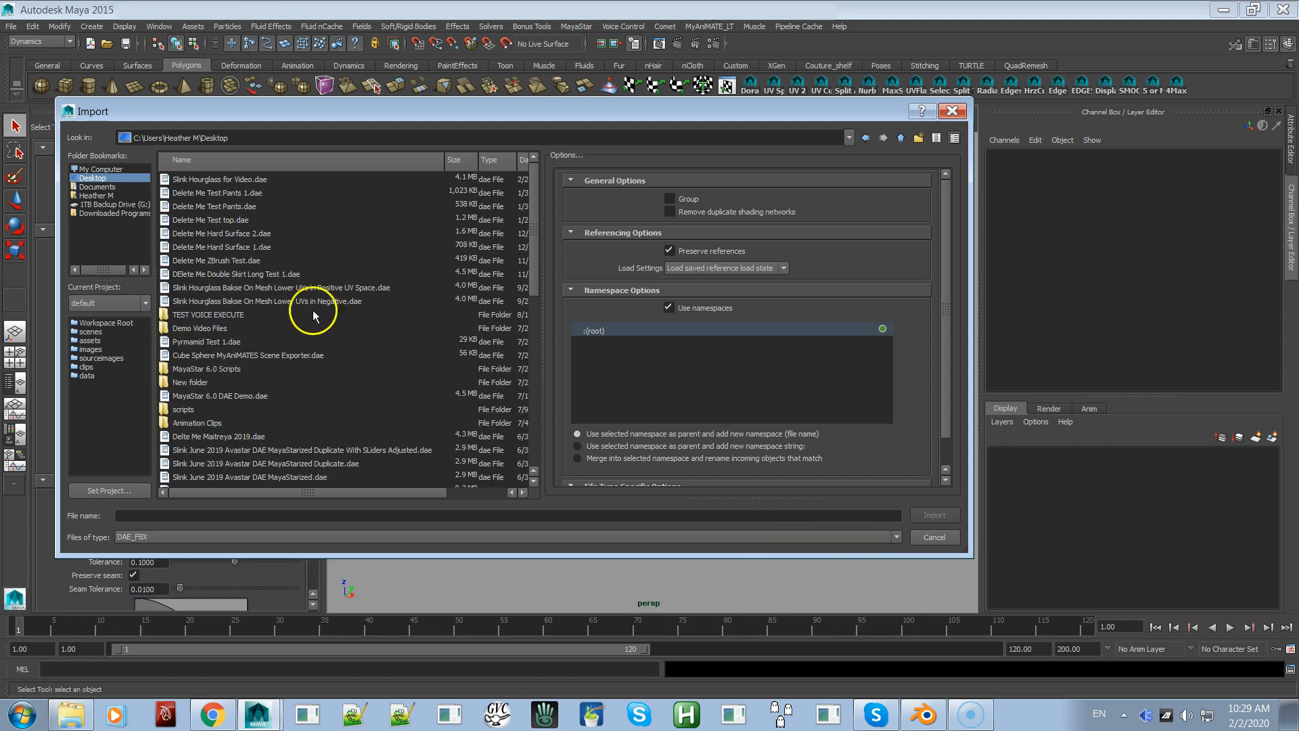
{"action": "double_click", "coordinate": [212, 179]}
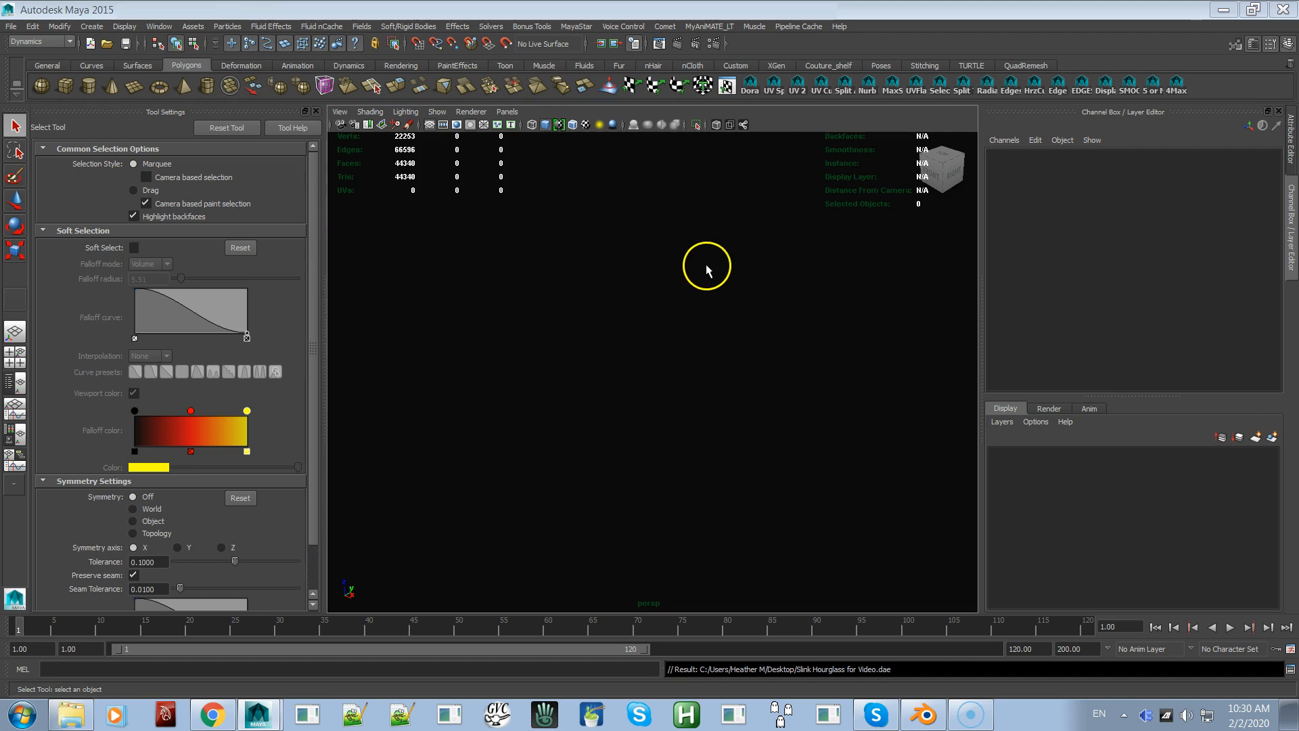
- Keep the Dev Kit Import commands in a floating window and run Dev Kit Prepper on the imported skeleton and mesh
{"action": "left_click", "coordinate": [689, 279]}
{"action": "key", "text": "f"}
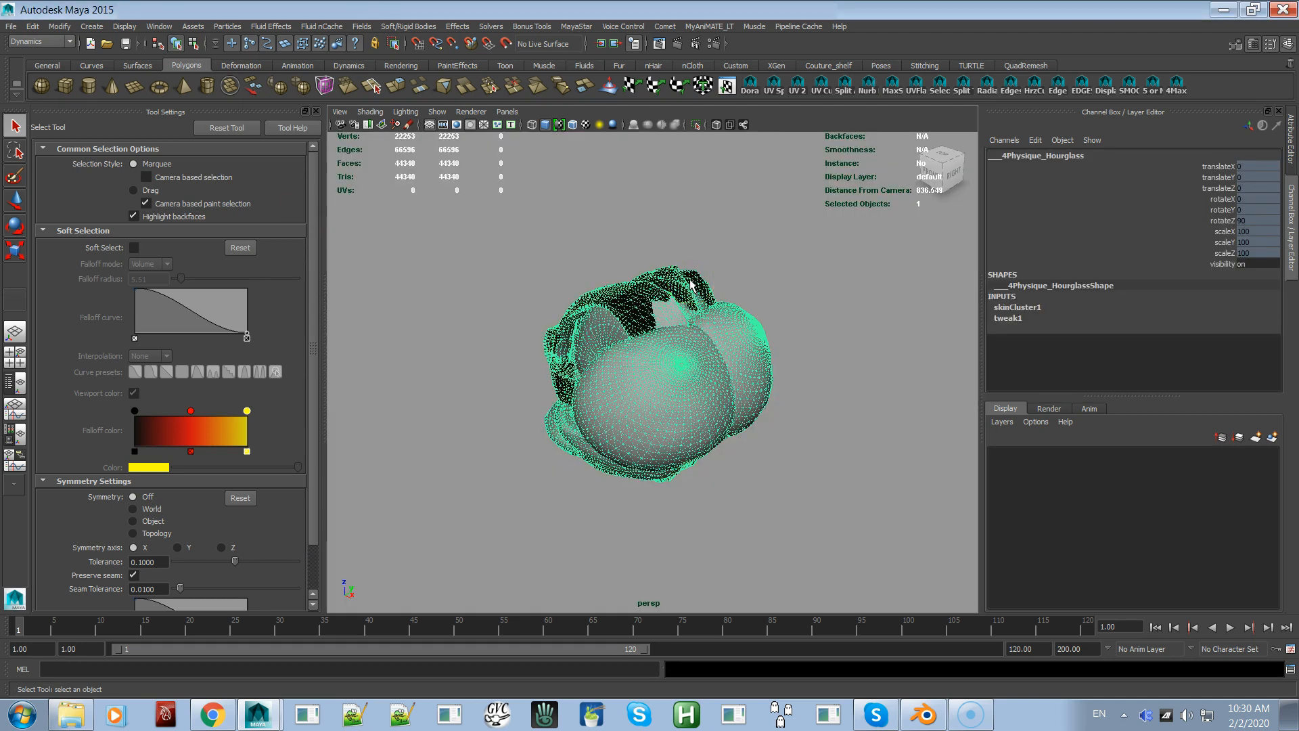
{"action": "left_click_drag", "start_coordinate": [725, 387], "coordinate": [684, 357], "text": "alt"}
{"action": "right_click_drag", "start_coordinate": [685, 358], "coordinate": [738, 393], "text": "alt"}
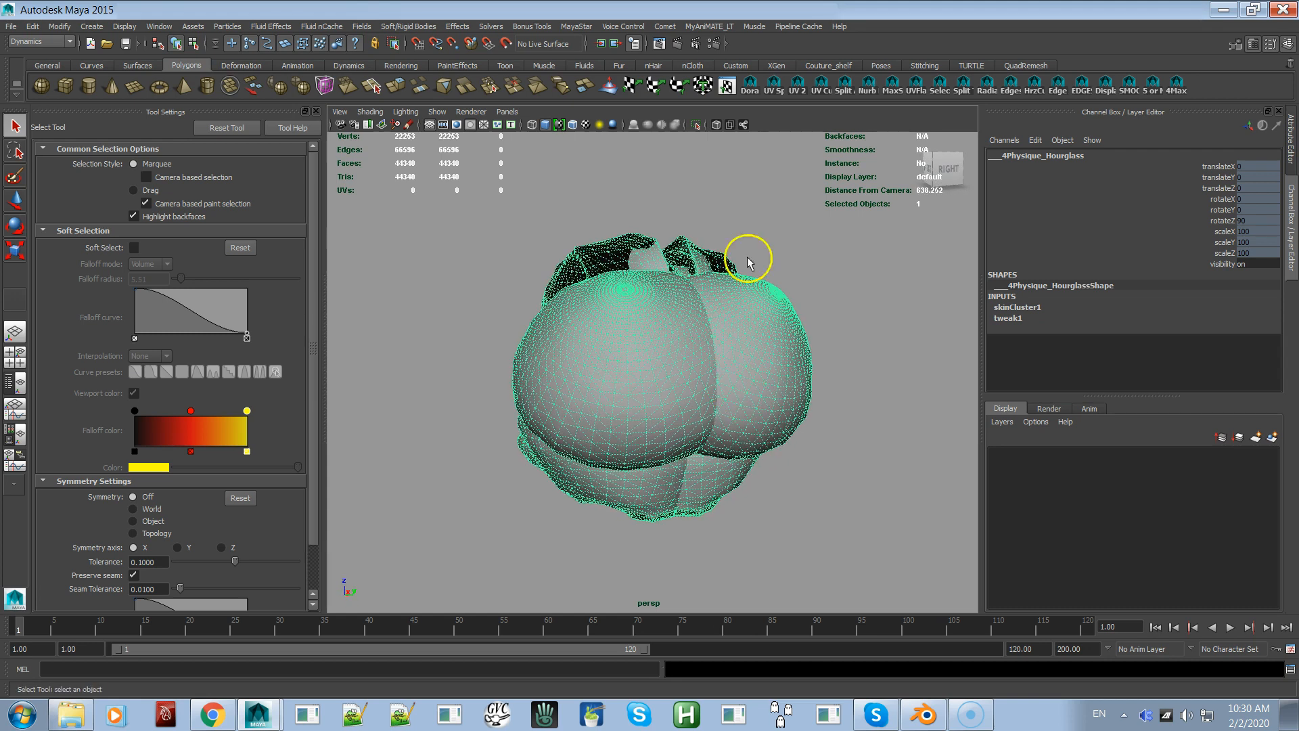
{"action": "left_click", "coordinate": [584, 27]}
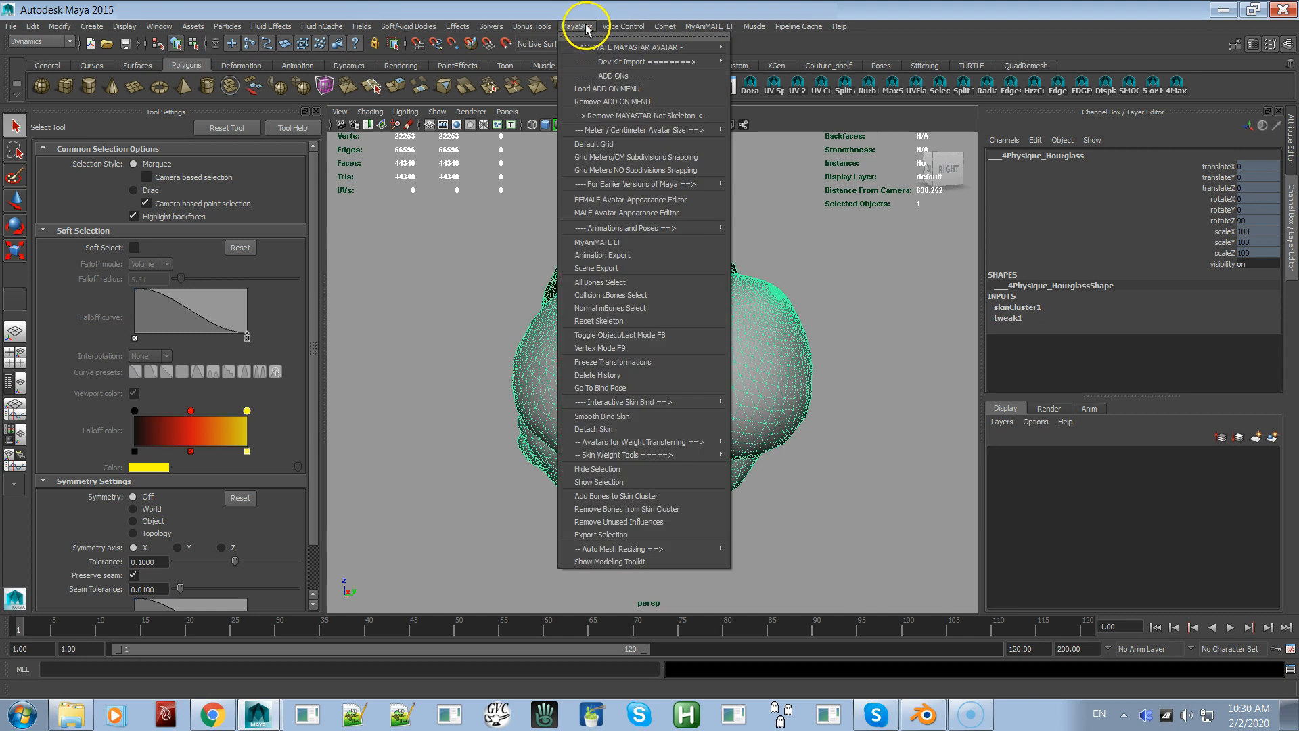
{"action": "mouse_move", "coordinate": [677, 48]}
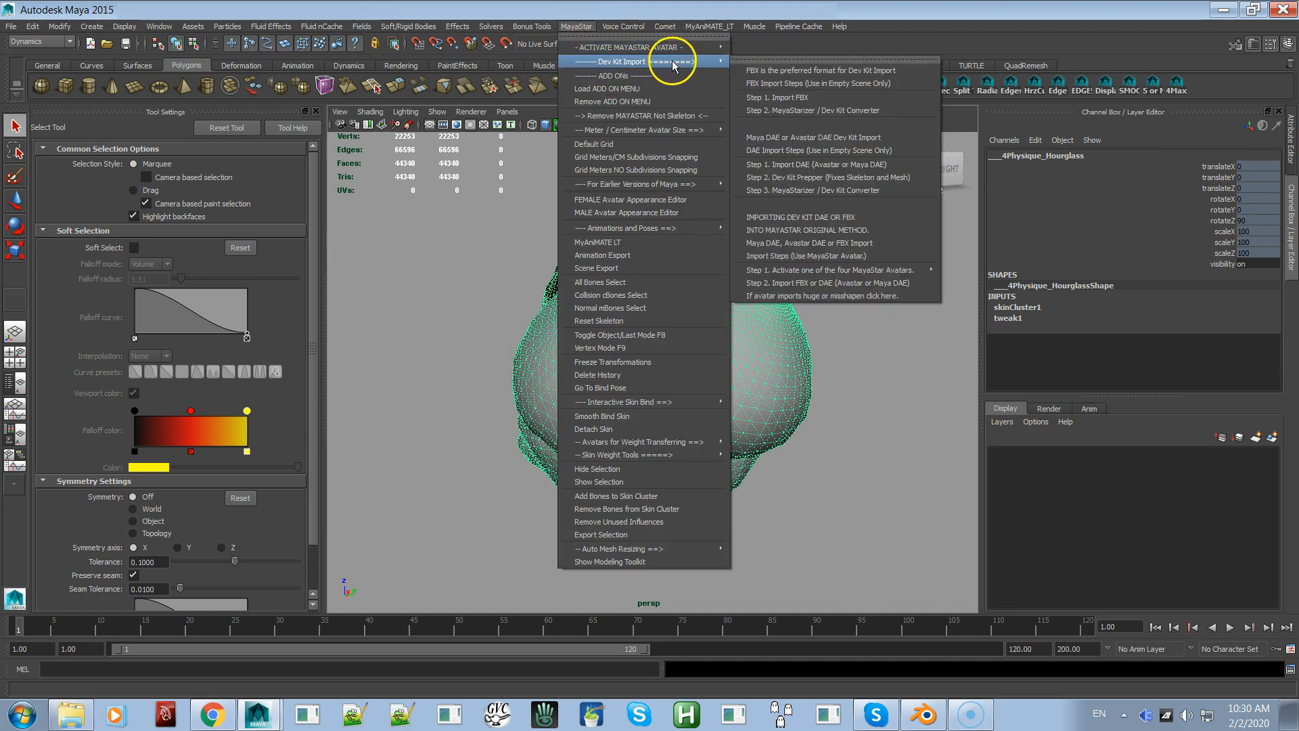
{"action": "left_click", "coordinate": [755, 47]}
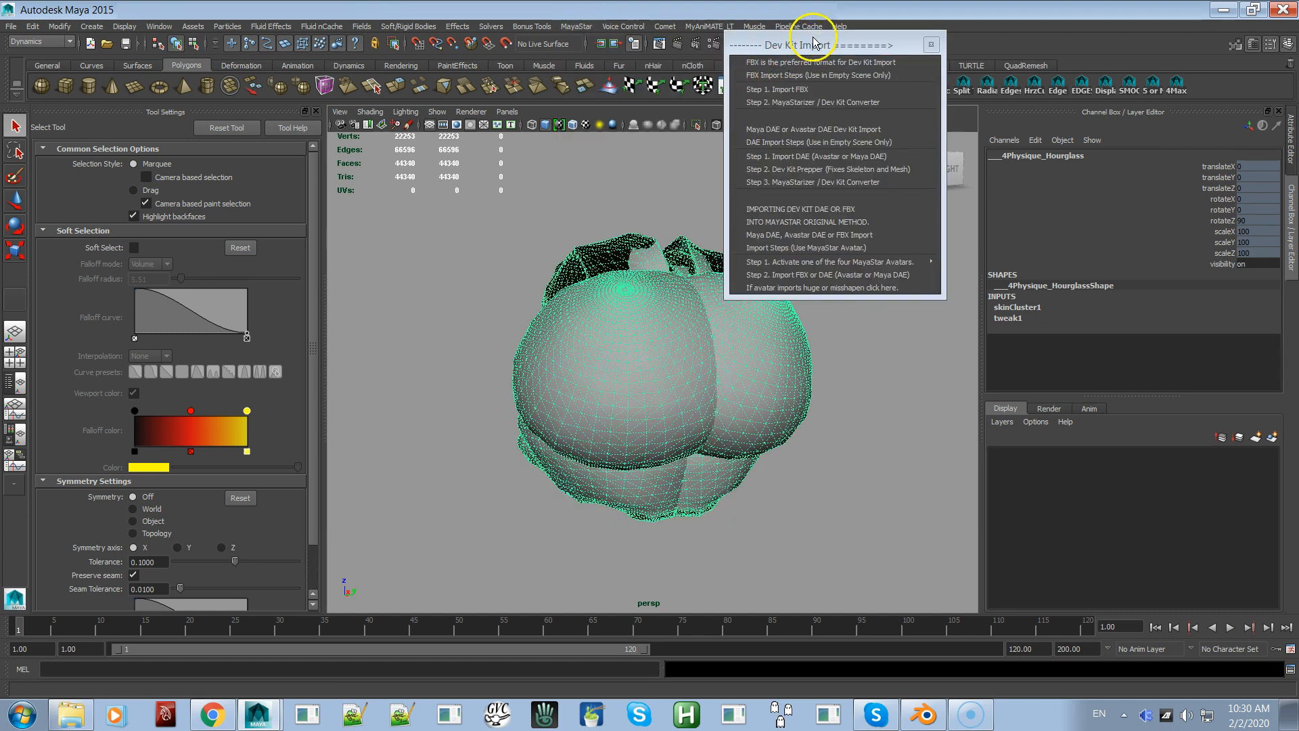
{"action": "left_click_drag", "start_coordinate": [830, 48], "coordinate": [927, 72]}
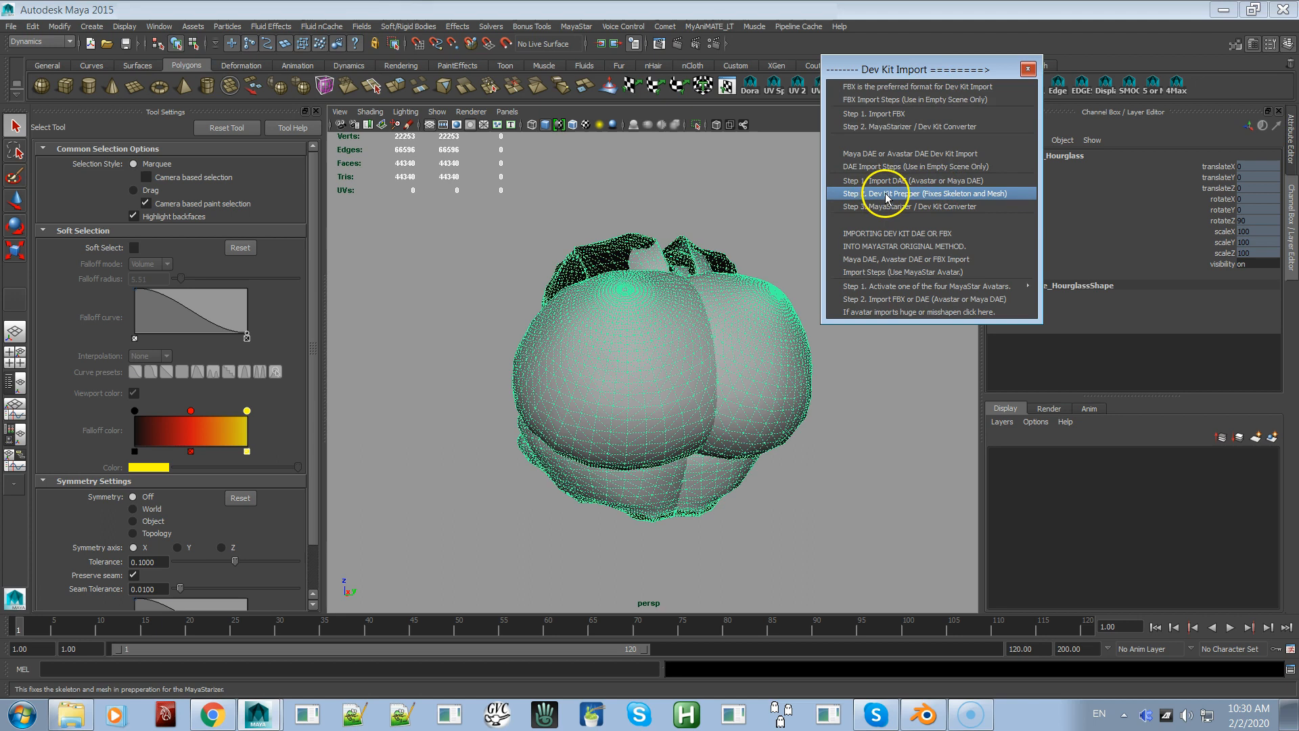
{"action": "left_click", "coordinate": [928, 194]}
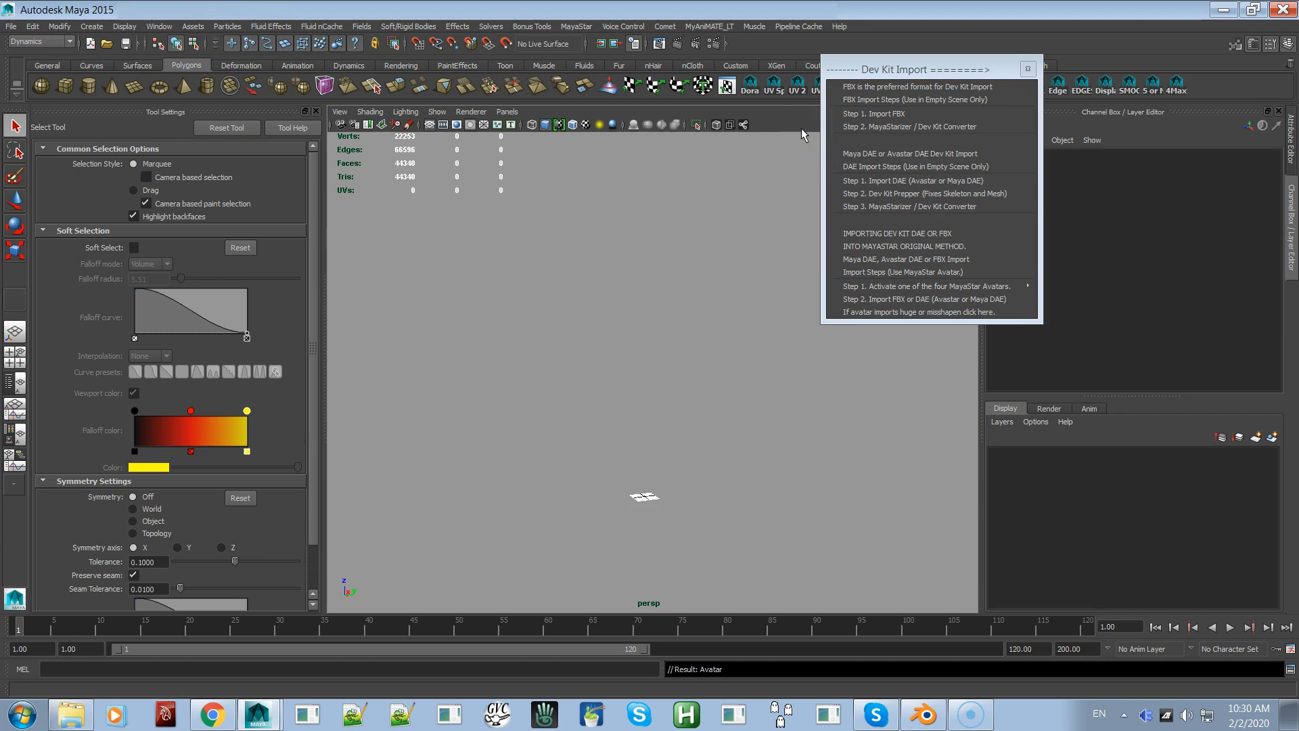
- Frame the prepped avatar and examine the body's shape, orientation and size against the grid
{"action": "key", "text": "a"}
{"action": "right_click_drag", "start_coordinate": [685, 387], "coordinate": [859, 455], "text": "alt"}
{"action": "left_click_drag", "start_coordinate": [859, 455], "coordinate": [656, 560], "text": "alt"}
{"action": "right_click_drag", "start_coordinate": [655, 559], "coordinate": [680, 474], "text": "alt"}
{"action": "left_click_drag", "start_coordinate": [603, 372], "coordinate": [692, 352], "text": "alt"}
{"action": "left_click", "coordinate": [669, 334]}
{"action": "right_click_drag", "start_coordinate": [691, 351], "coordinate": [525, 287], "text": "alt"}
{"action": "right_click_drag", "start_coordinate": [575, 380], "coordinate": [500, 289], "text": "alt"}
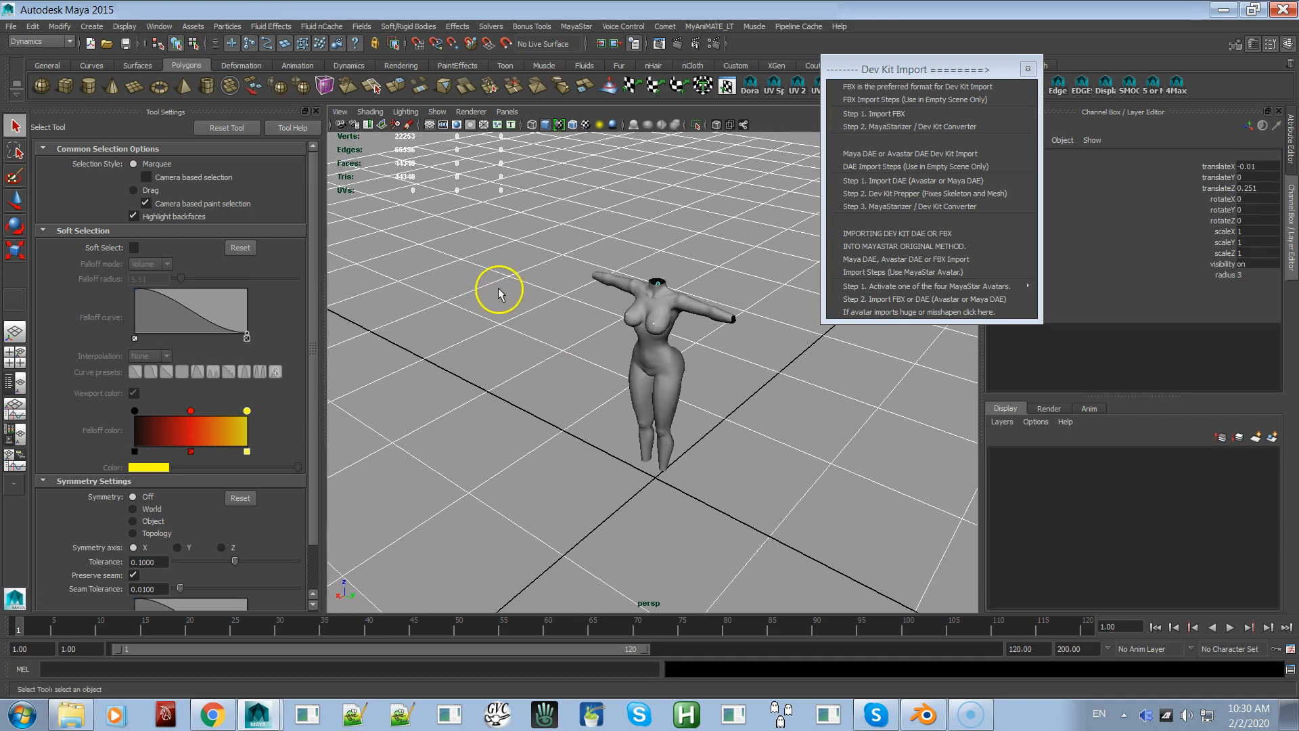
{"action": "left_click_drag", "start_coordinate": [508, 377], "coordinate": [525, 354], "text": "alt"}
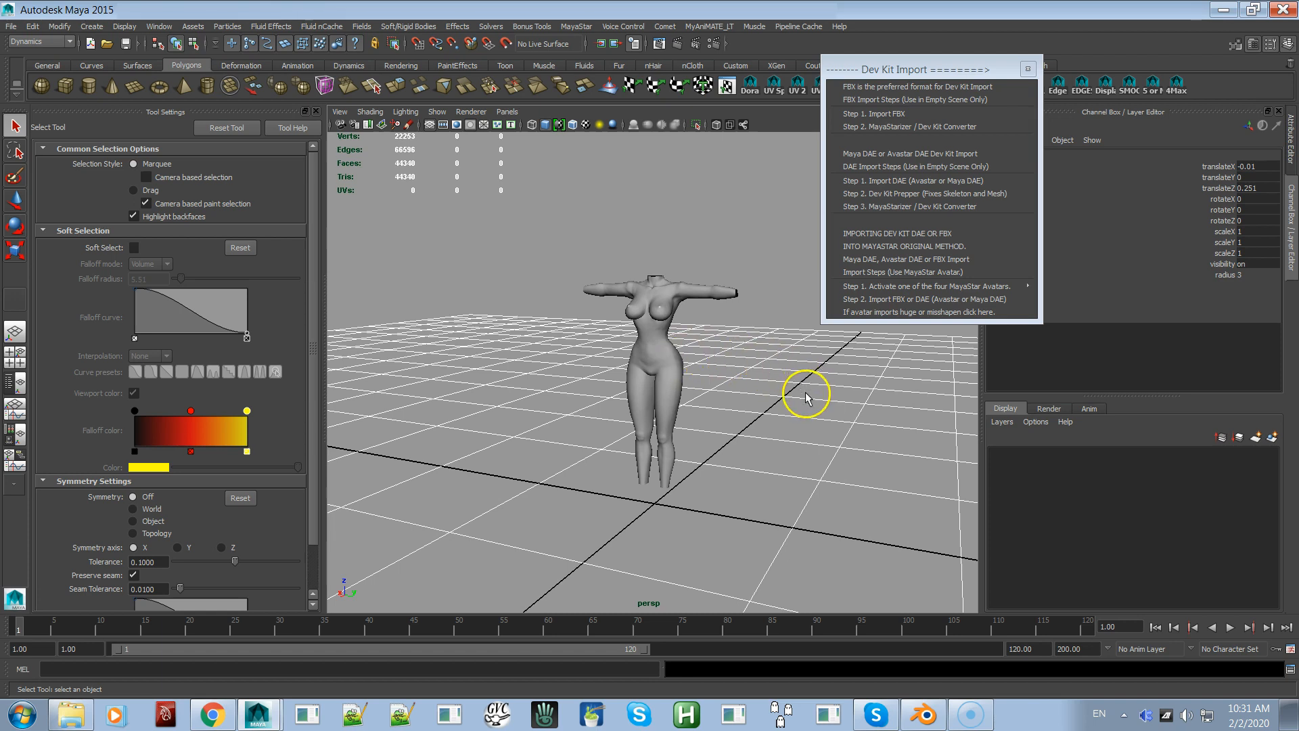
{"action": "right_click_drag", "start_coordinate": [754, 392], "coordinate": [815, 449], "text": "alt"}
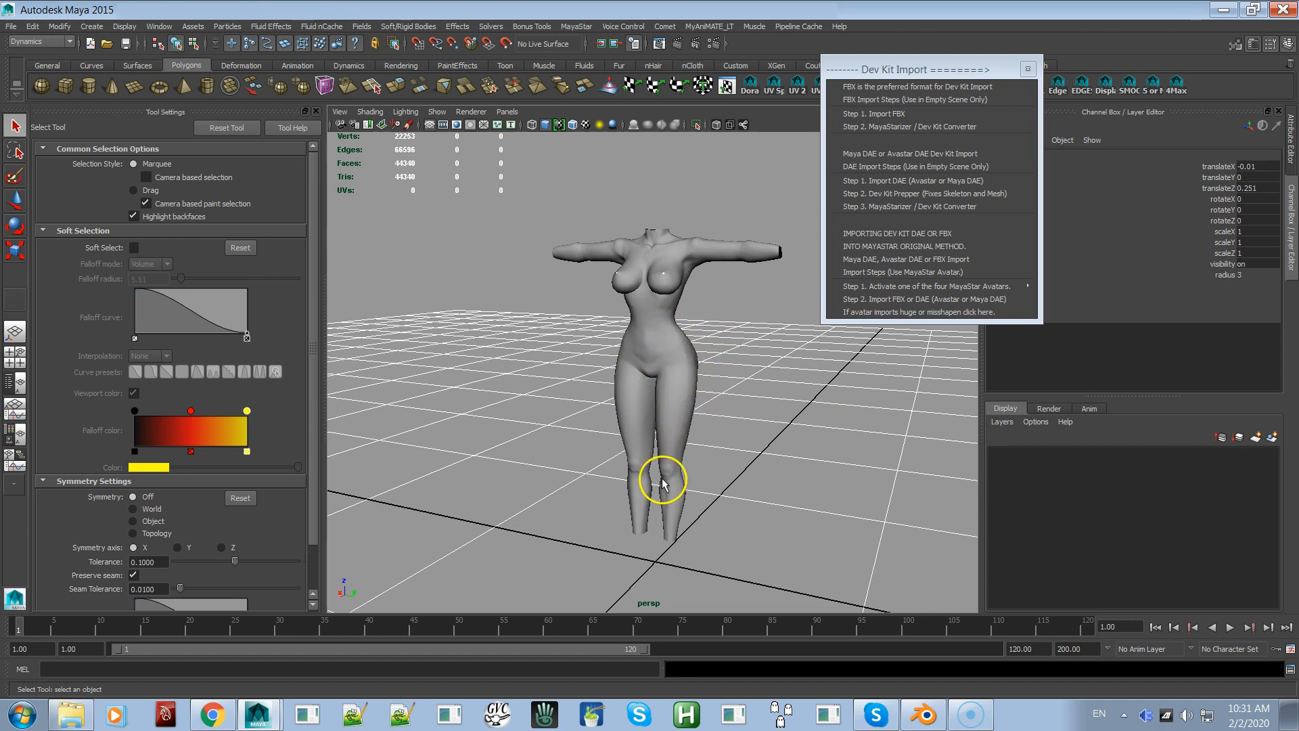
- Run the MayaStarizer / Dev Kit Converter on the prepped body with the Female and Original Skeleton options
{"action": "right_click_drag", "start_coordinate": [644, 466], "coordinate": [585, 276], "text": "alt"}
{"action": "left_click_drag", "start_coordinate": [595, 354], "coordinate": [630, 369], "text": "alt"}
{"action": "right_click_drag", "start_coordinate": [630, 369], "coordinate": [777, 447], "text": "alt"}
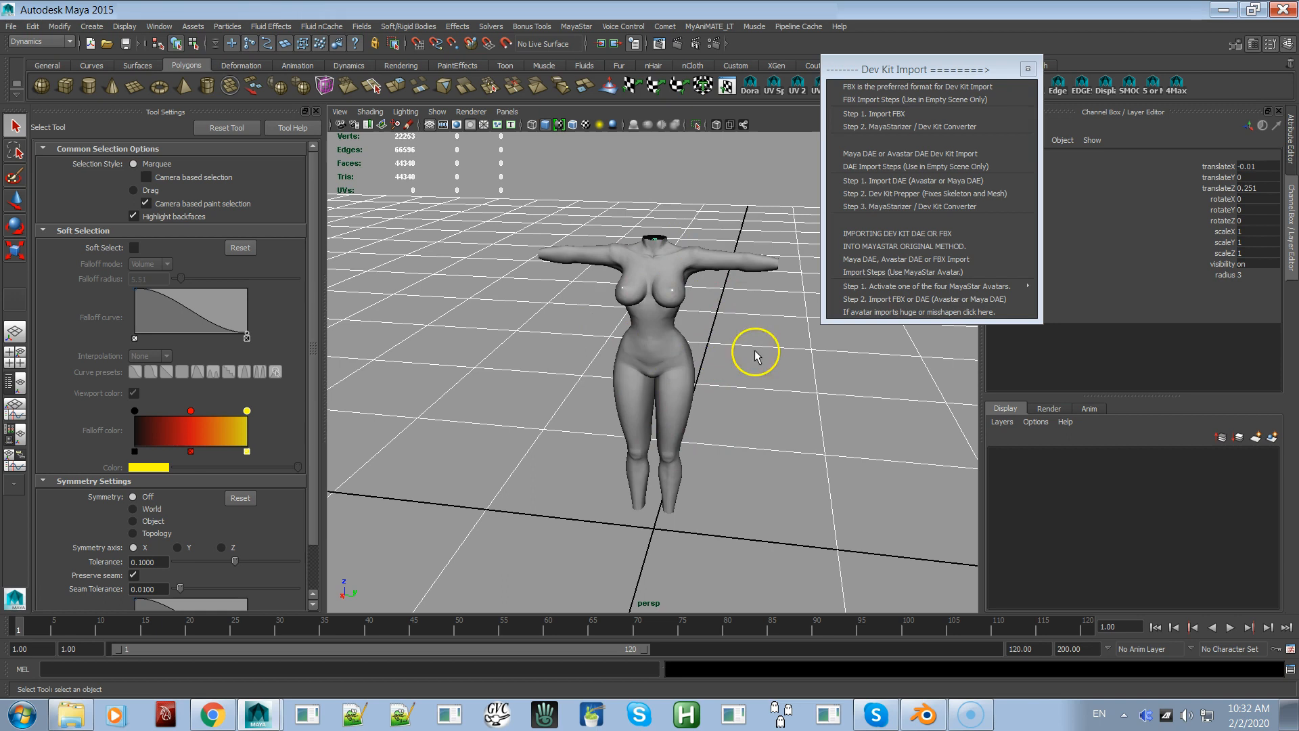
{"action": "left_click", "coordinate": [887, 207]}
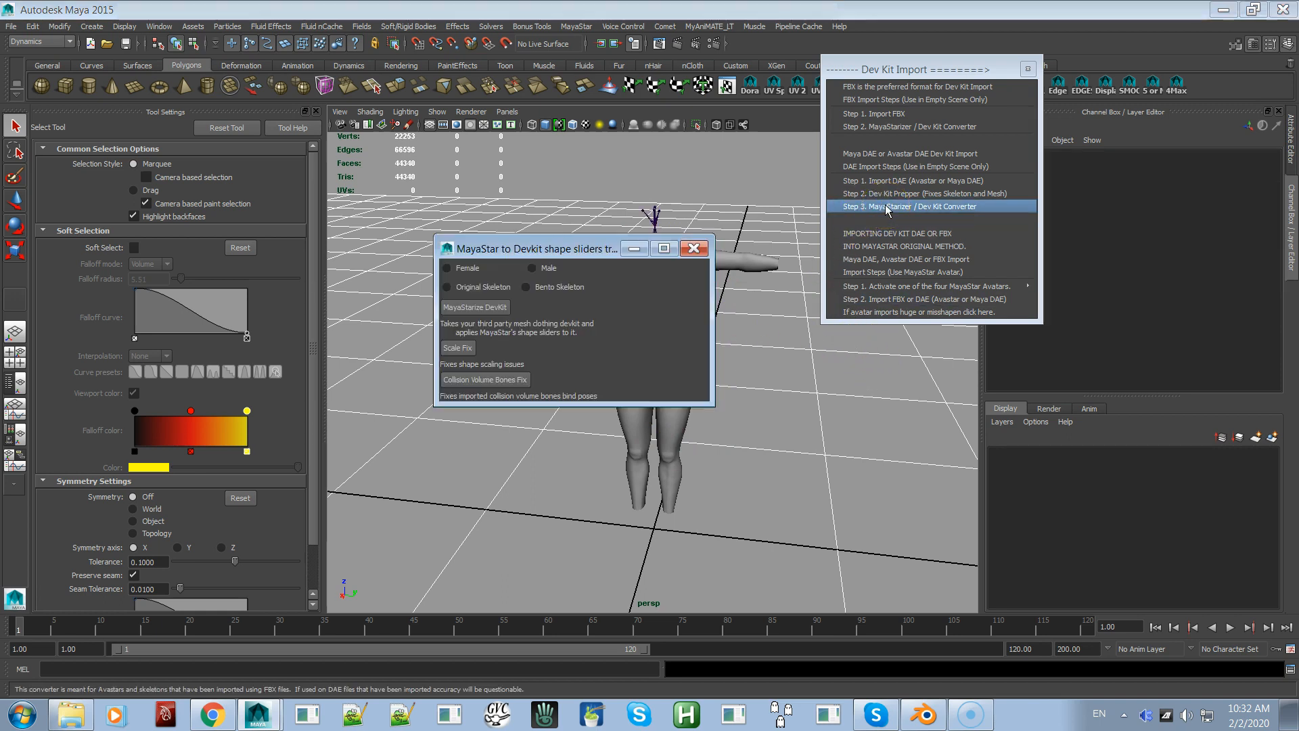
{"action": "left_click", "coordinate": [469, 269]}
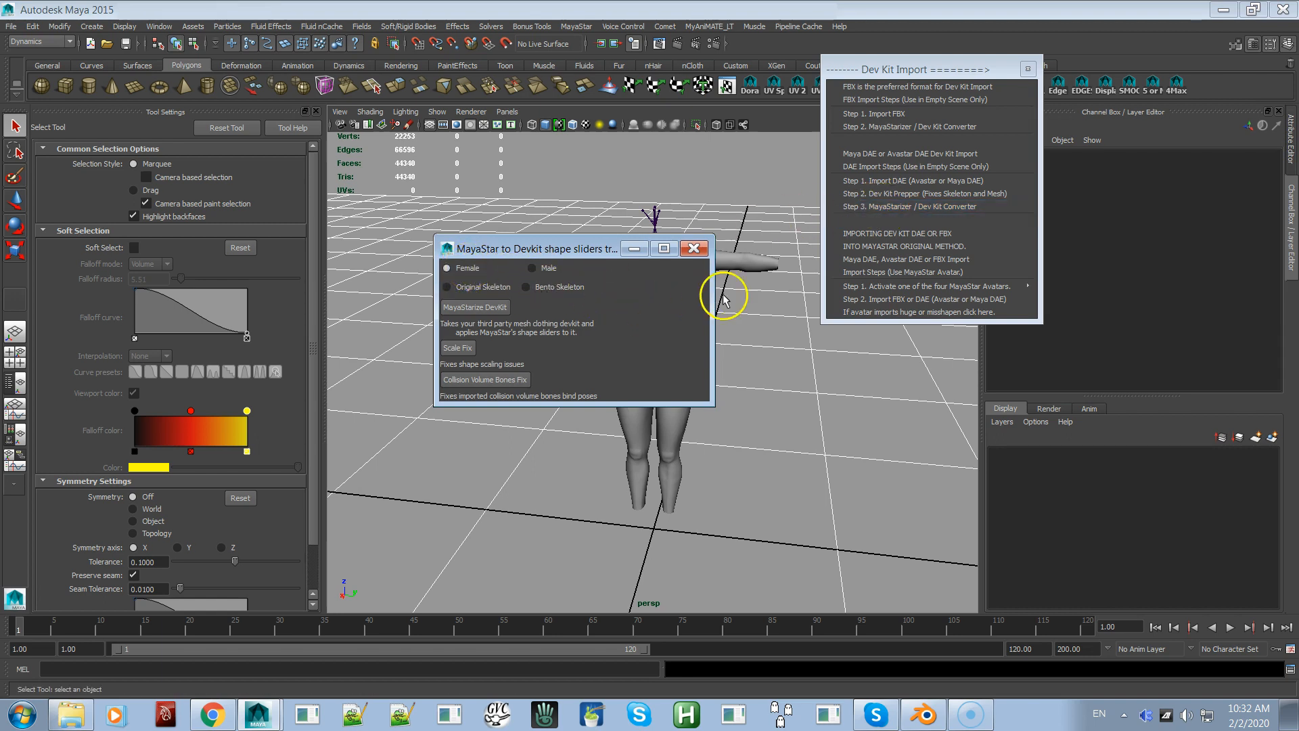
{"action": "left_click", "coordinate": [548, 288]}
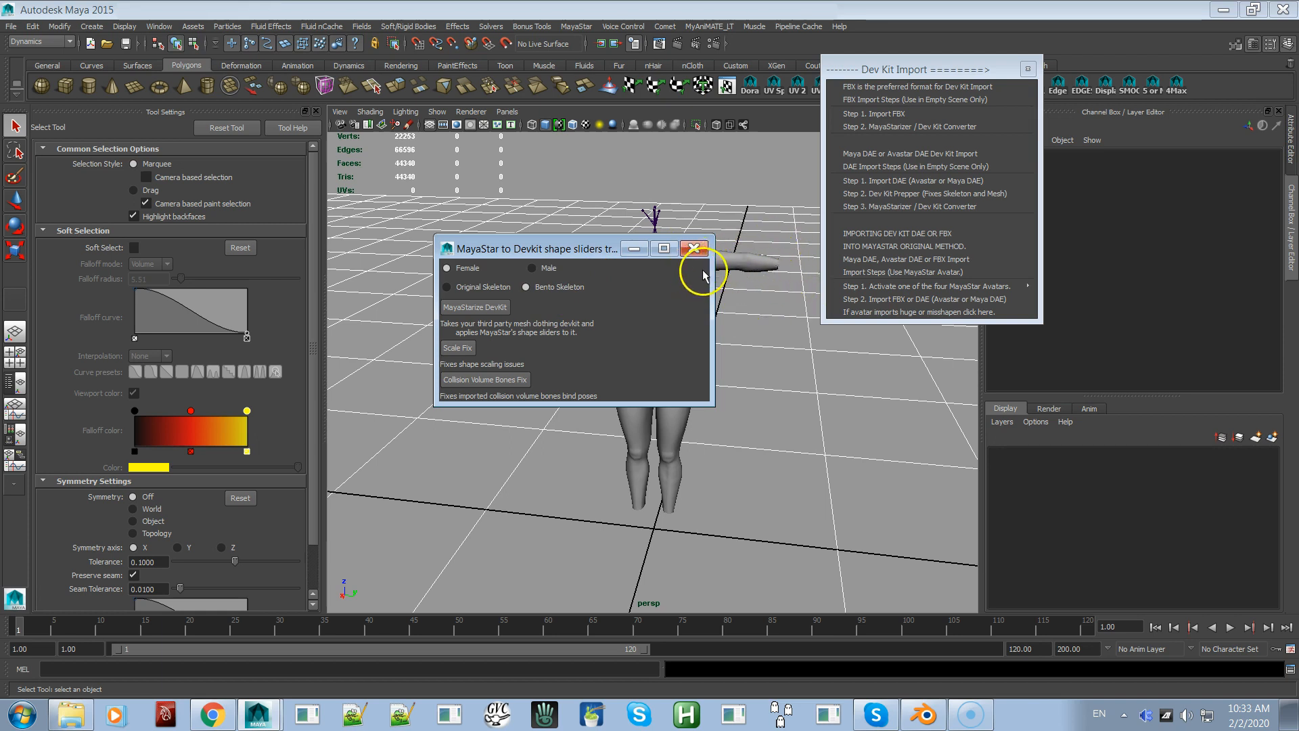
{"action": "left_click", "coordinate": [498, 288]}
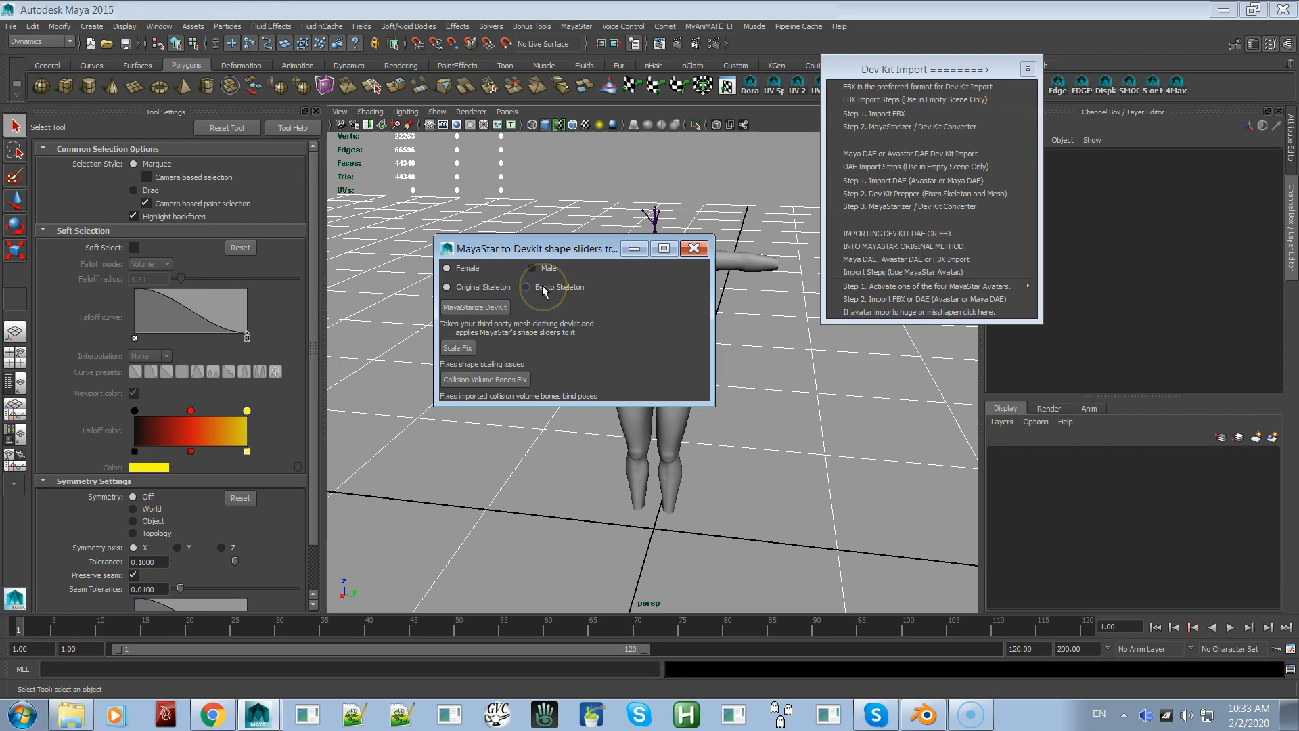
{"action": "left_click", "coordinate": [542, 285]}
{"action": "left_click", "coordinate": [482, 290]}
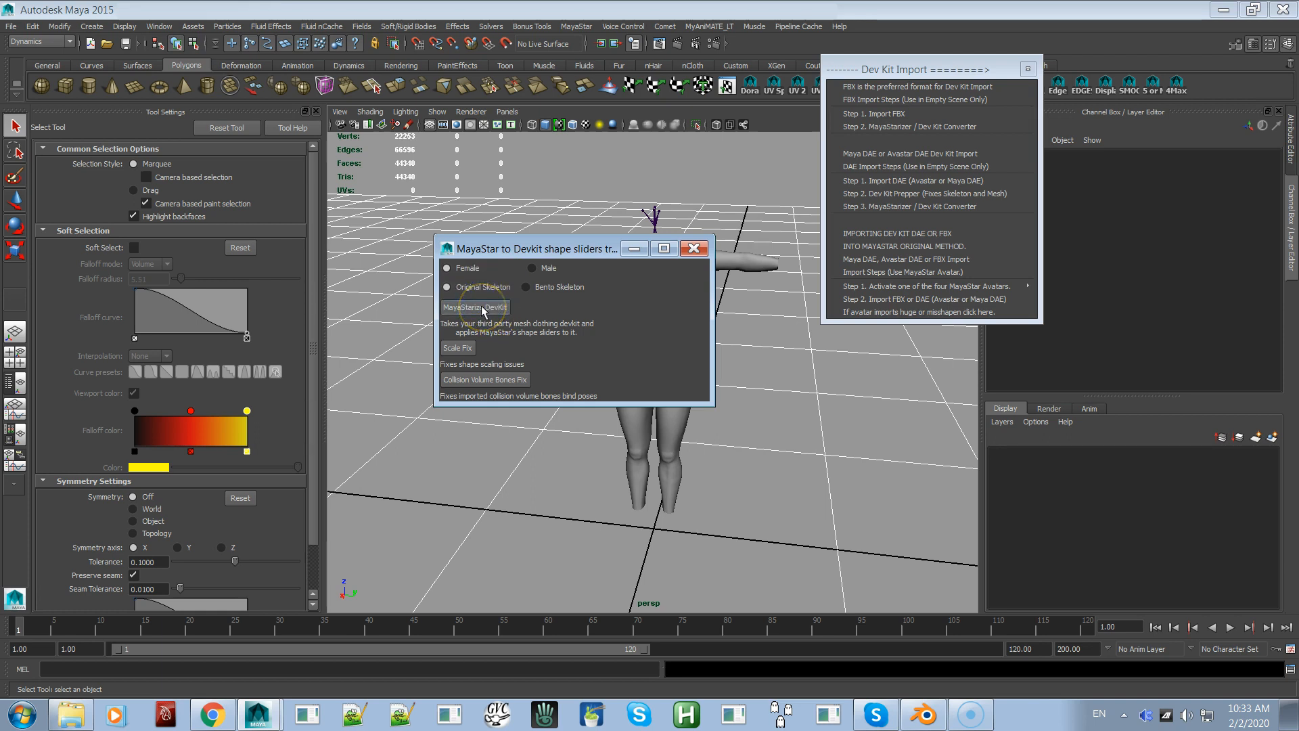
{"action": "left_click", "coordinate": [483, 308]}
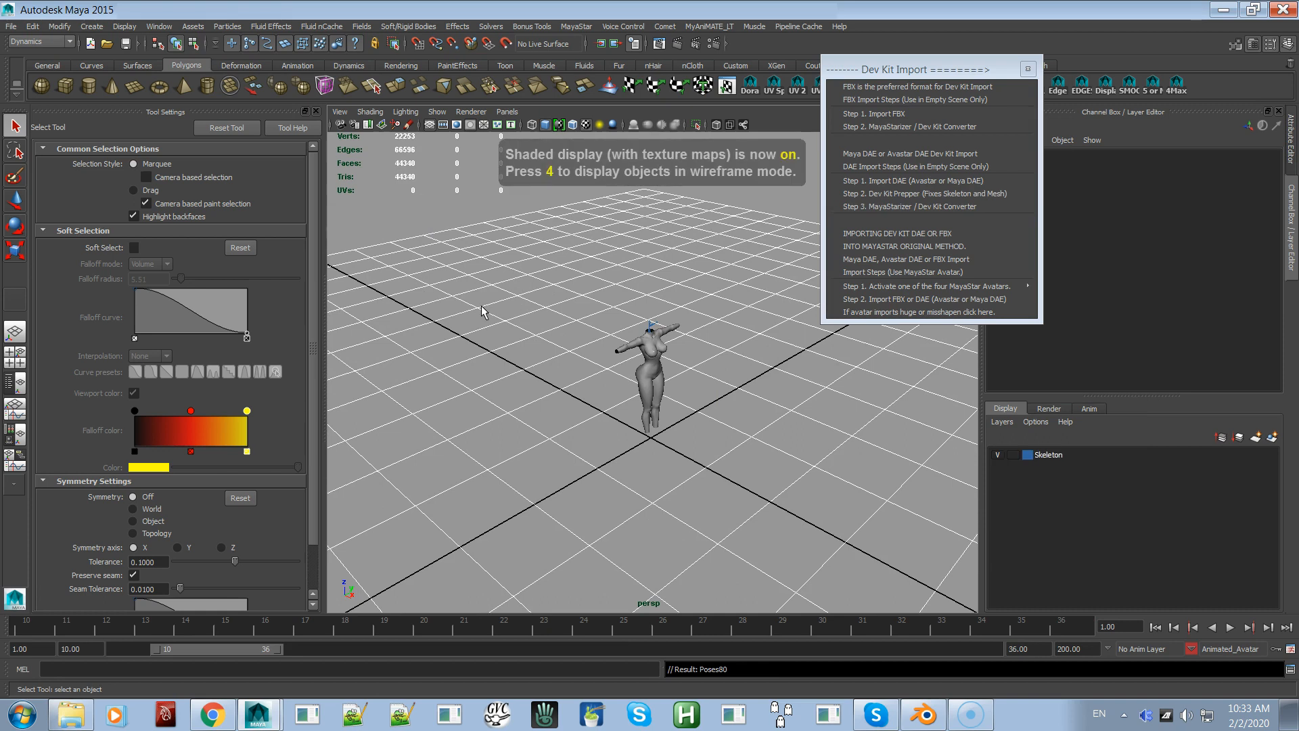
- Play the avatar's animation, stop it at frame 22 and examine how the body deforms with the skeleton
{"action": "right_click_drag", "start_coordinate": [644, 319], "coordinate": [795, 586], "text": "alt"}
{"action": "left_click_drag", "start_coordinate": [744, 435], "coordinate": [659, 433], "text": "alt"}
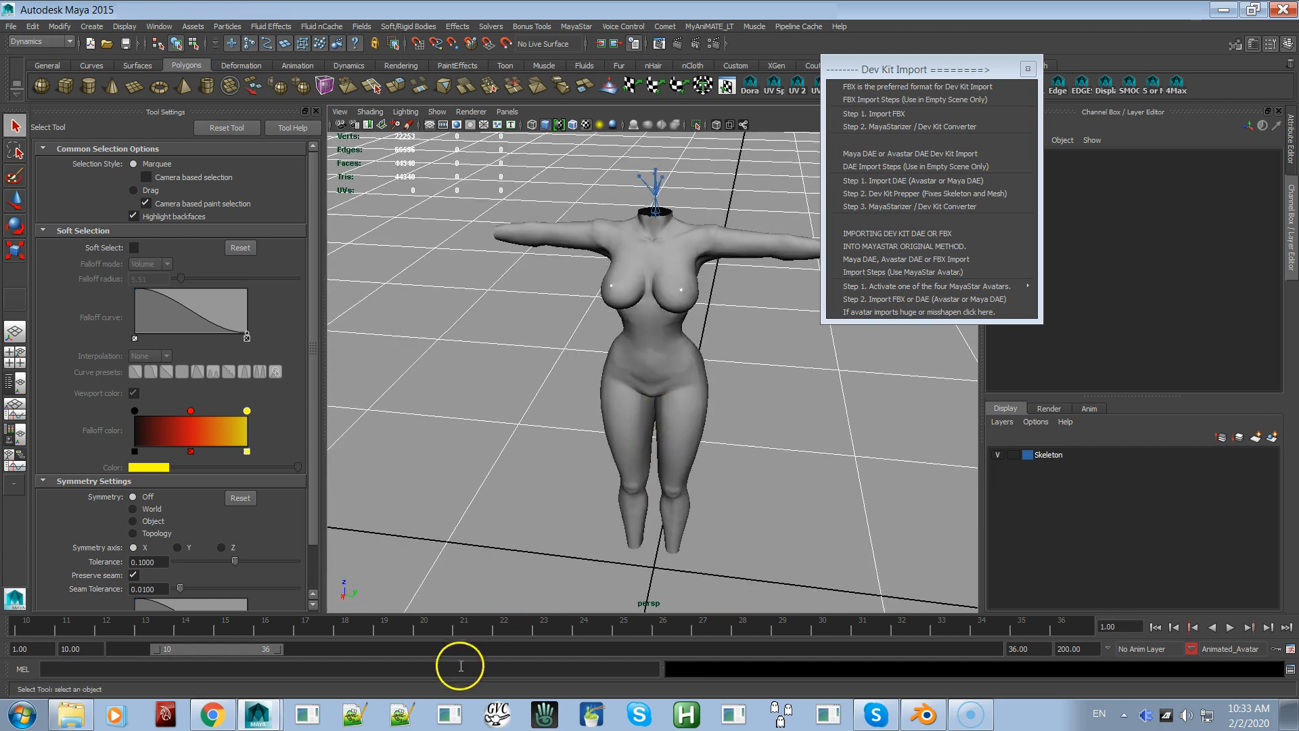
{"action": "key", "text": "alt+v"}
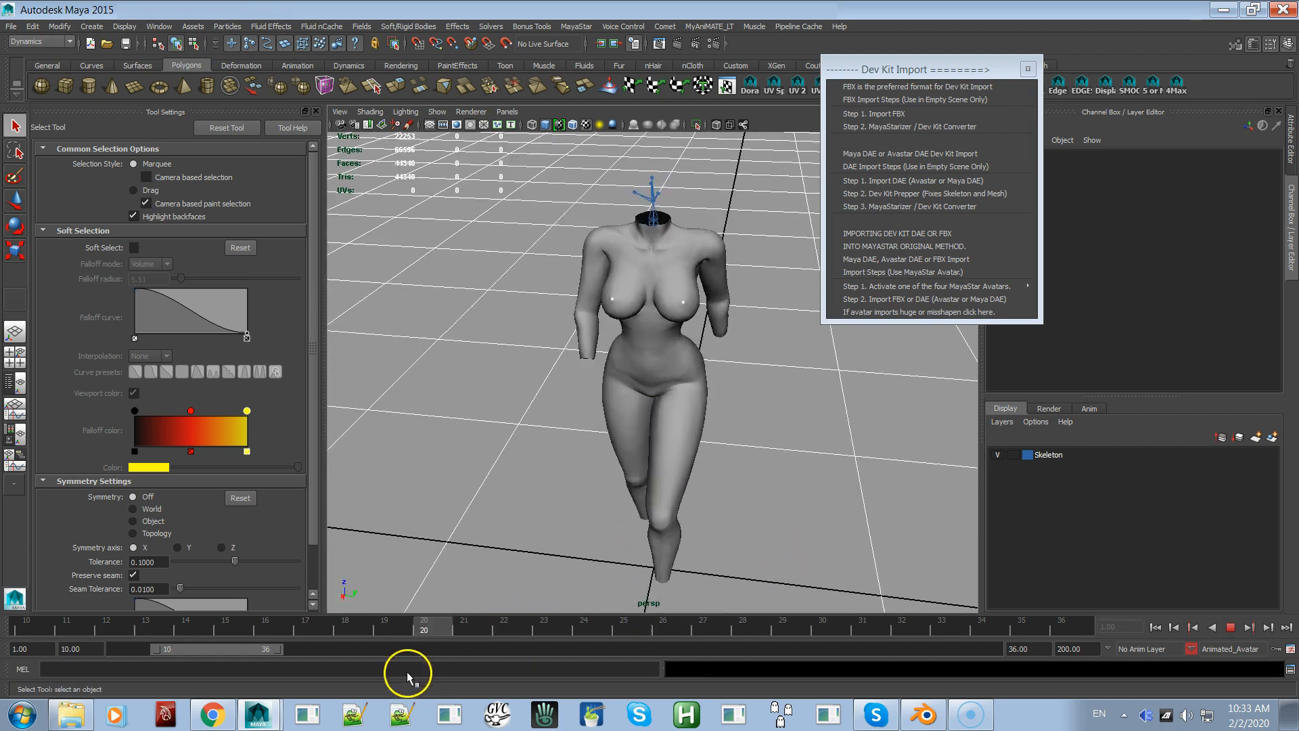
{"action": "left_click", "coordinate": [514, 621]}
{"action": "left_click_drag", "start_coordinate": [638, 522], "coordinate": [674, 513], "text": "alt"}
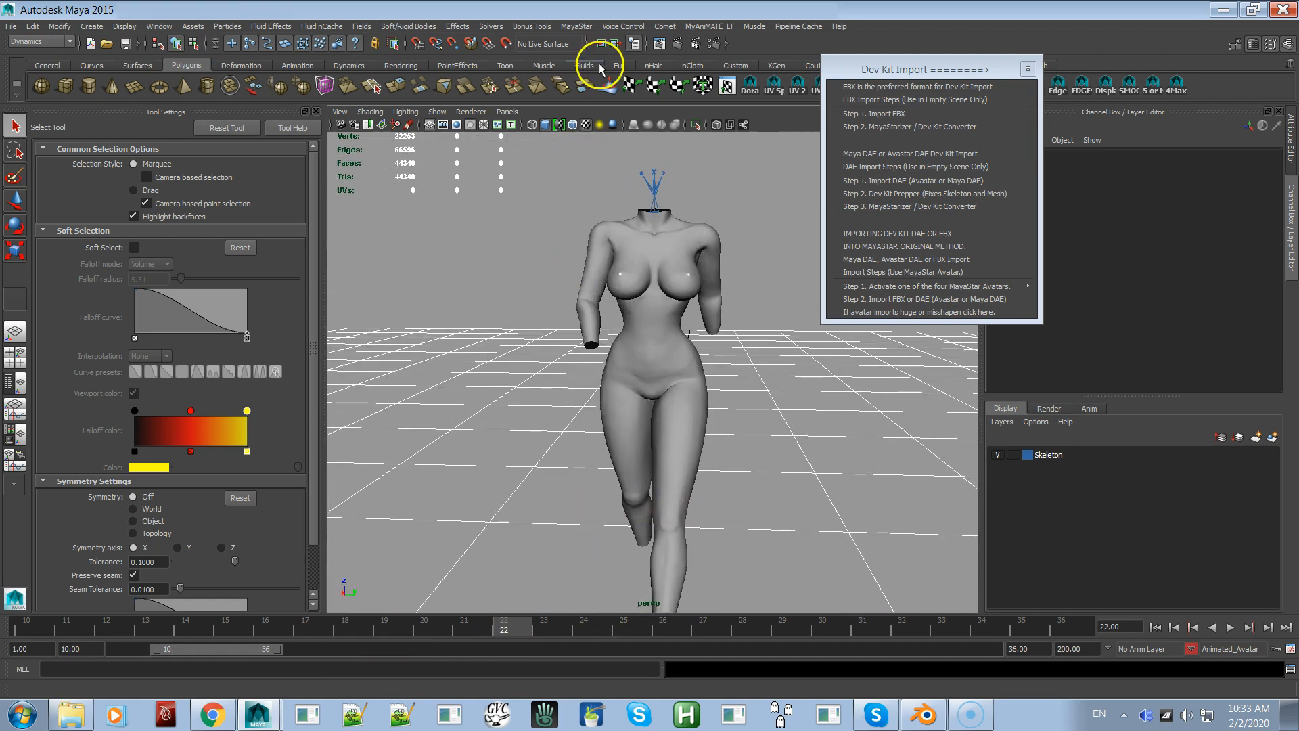
- Open the FEMALE Avatar Appearance Editor, look over its body shape sliders and close it
{"action": "left_click", "coordinate": [578, 27]}
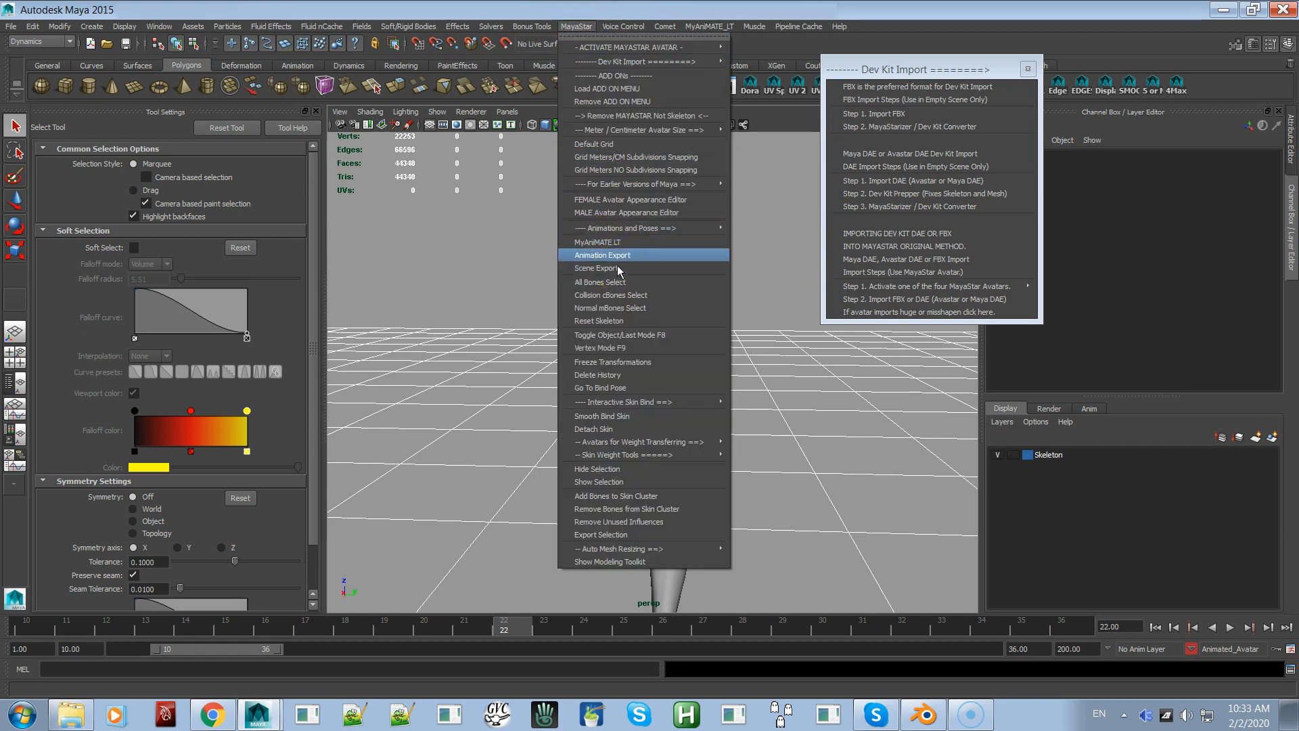
{"action": "left_click", "coordinate": [638, 201]}
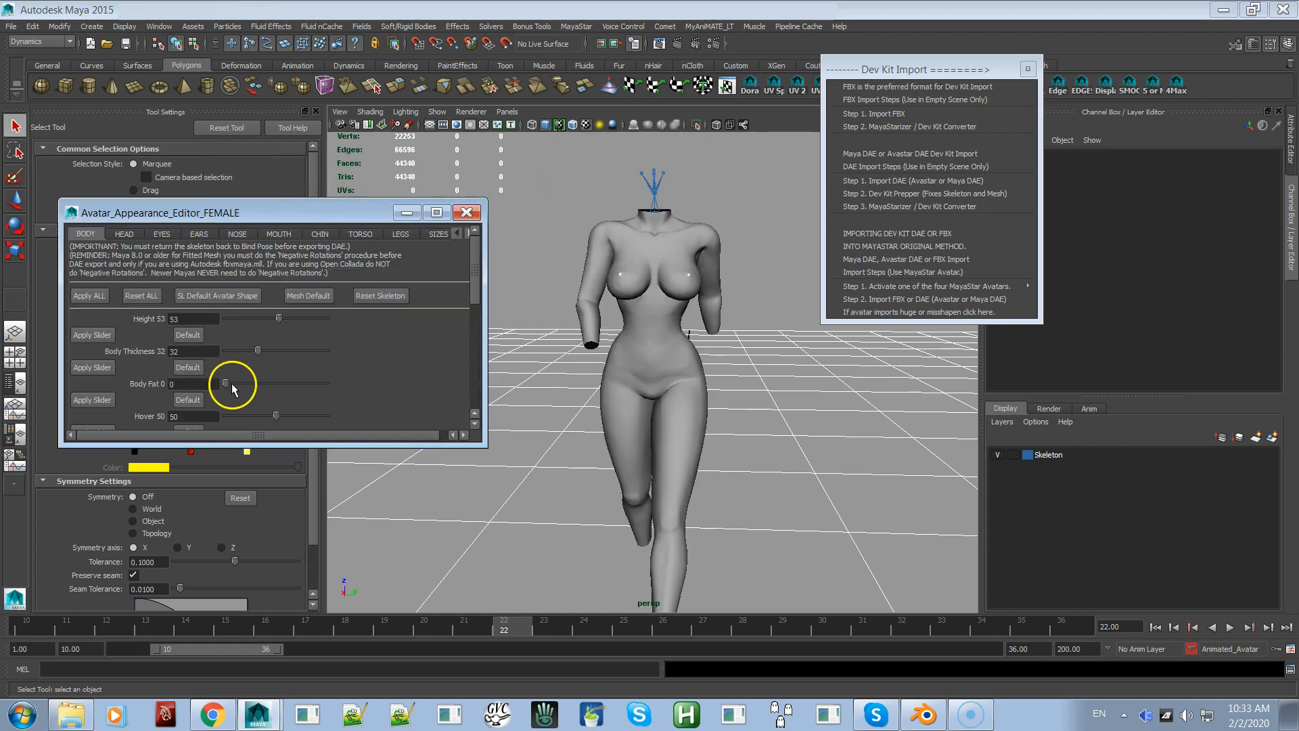
{"action": "left_click_drag", "start_coordinate": [242, 383], "coordinate": [143, 436]}
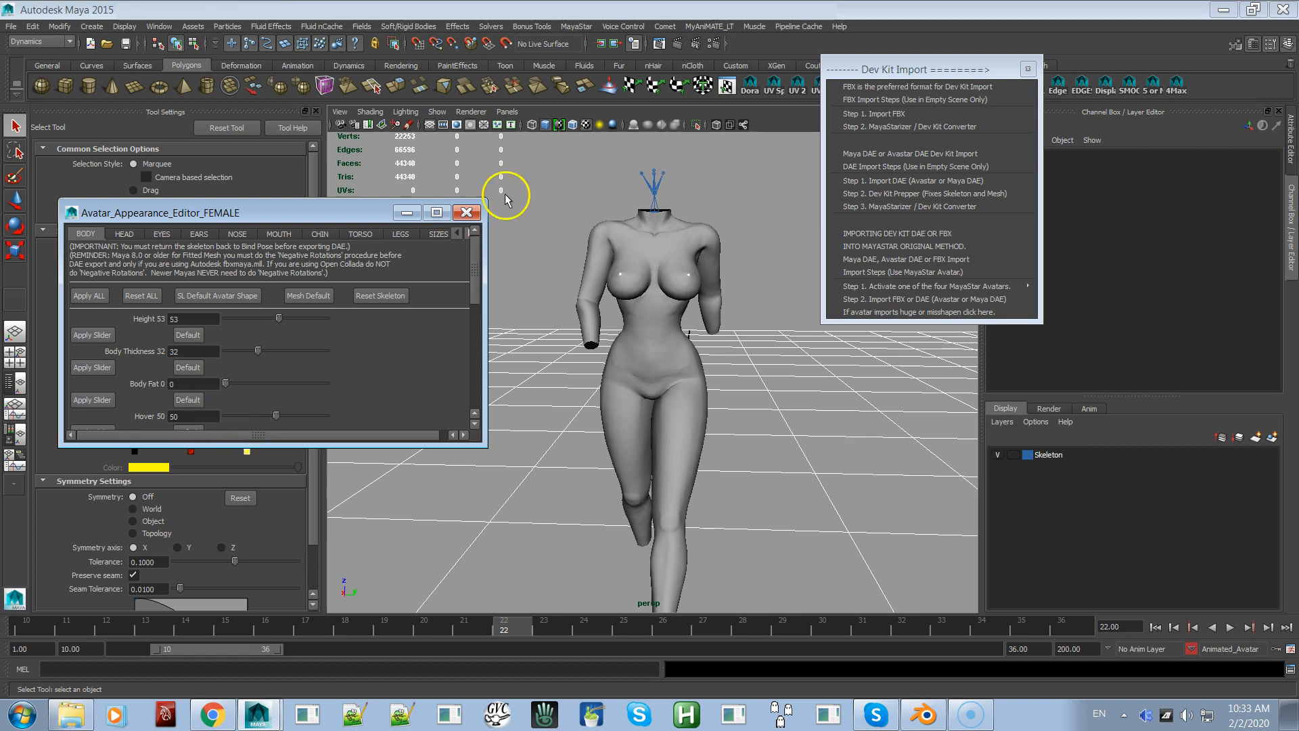
{"action": "left_click", "coordinate": [467, 214]}
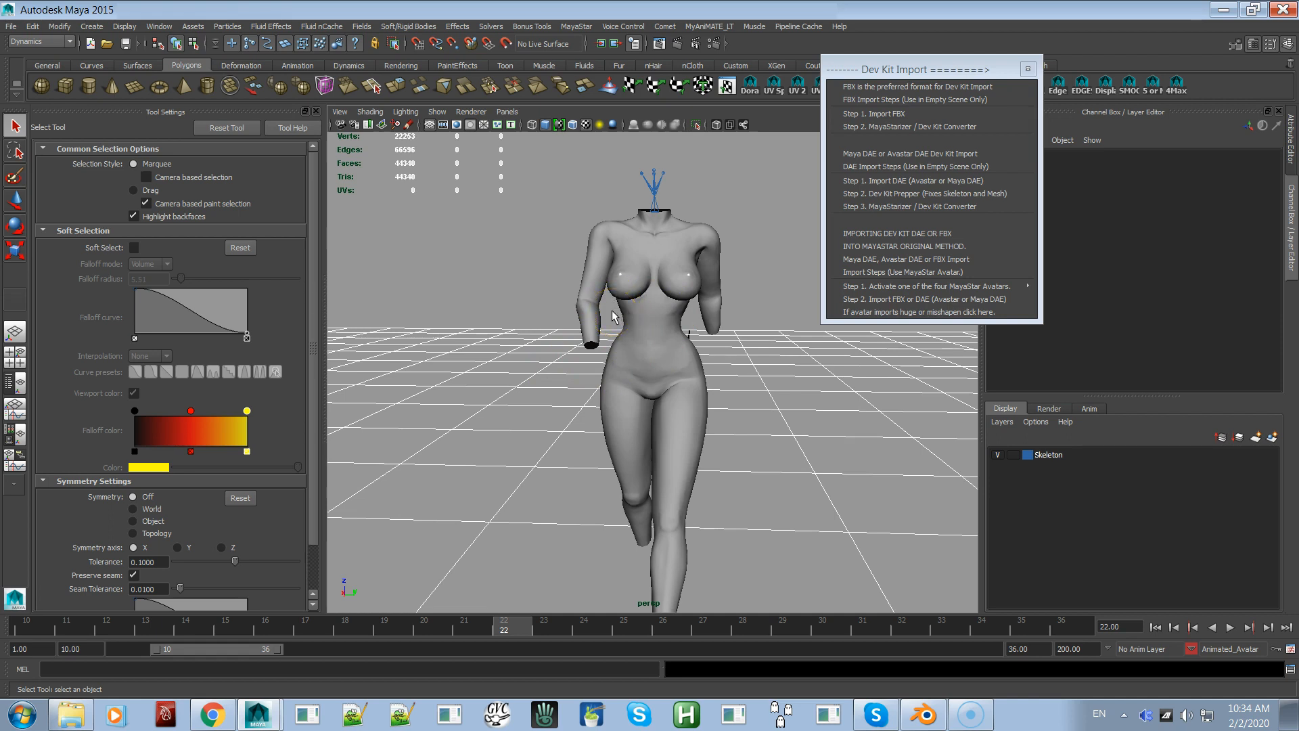
- Replace the floating Dev Kit Import window with a floating MayaStar one and return the avatar to its bind pose
{"action": "left_click", "coordinate": [1028, 68]}
{"action": "left_click", "coordinate": [578, 27]}
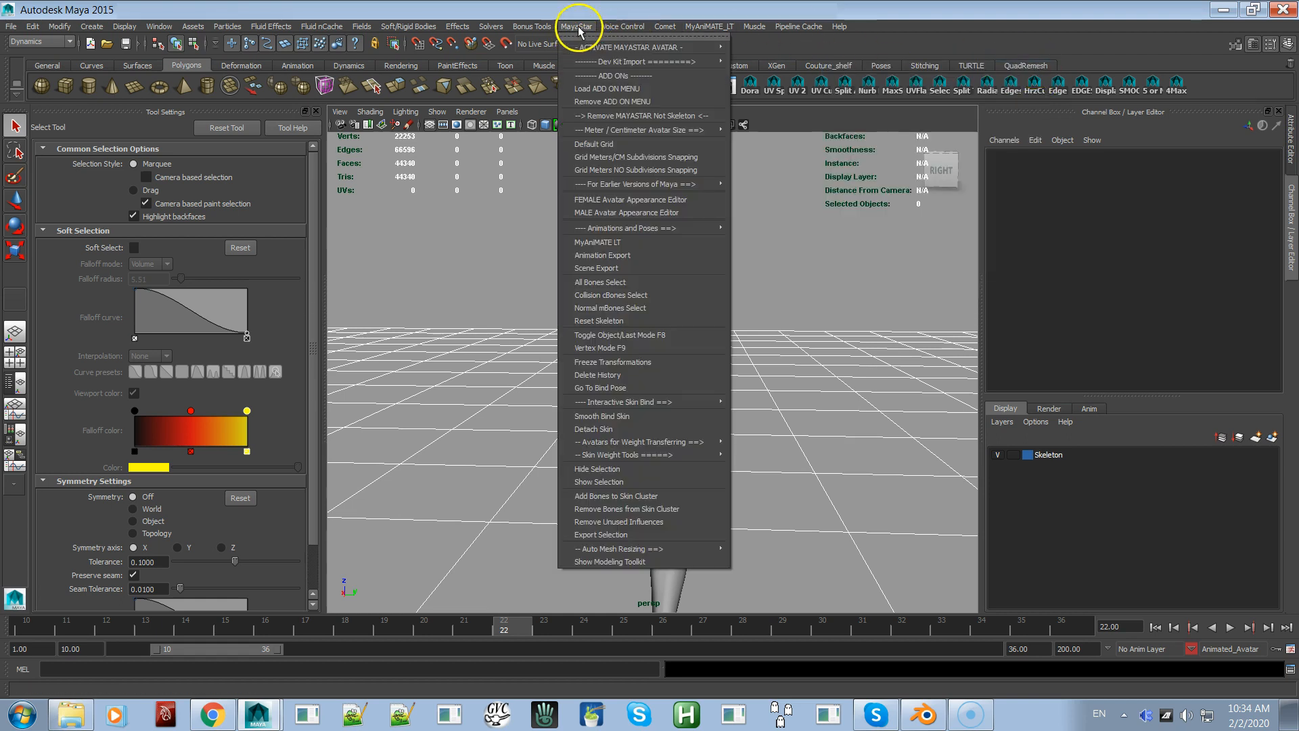
{"action": "left_click", "coordinate": [580, 36]}
{"action": "left_click_drag", "start_coordinate": [596, 26], "coordinate": [348, 84]}
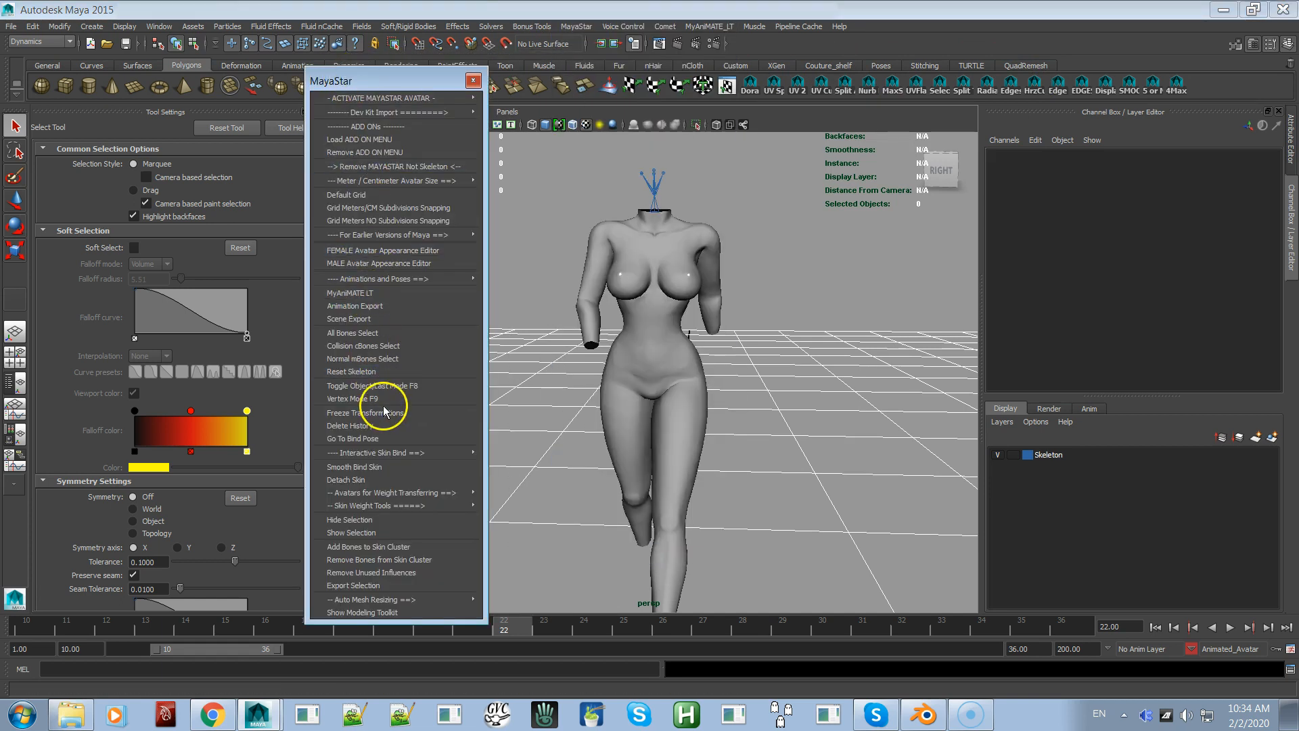
{"action": "left_click", "coordinate": [375, 438]}
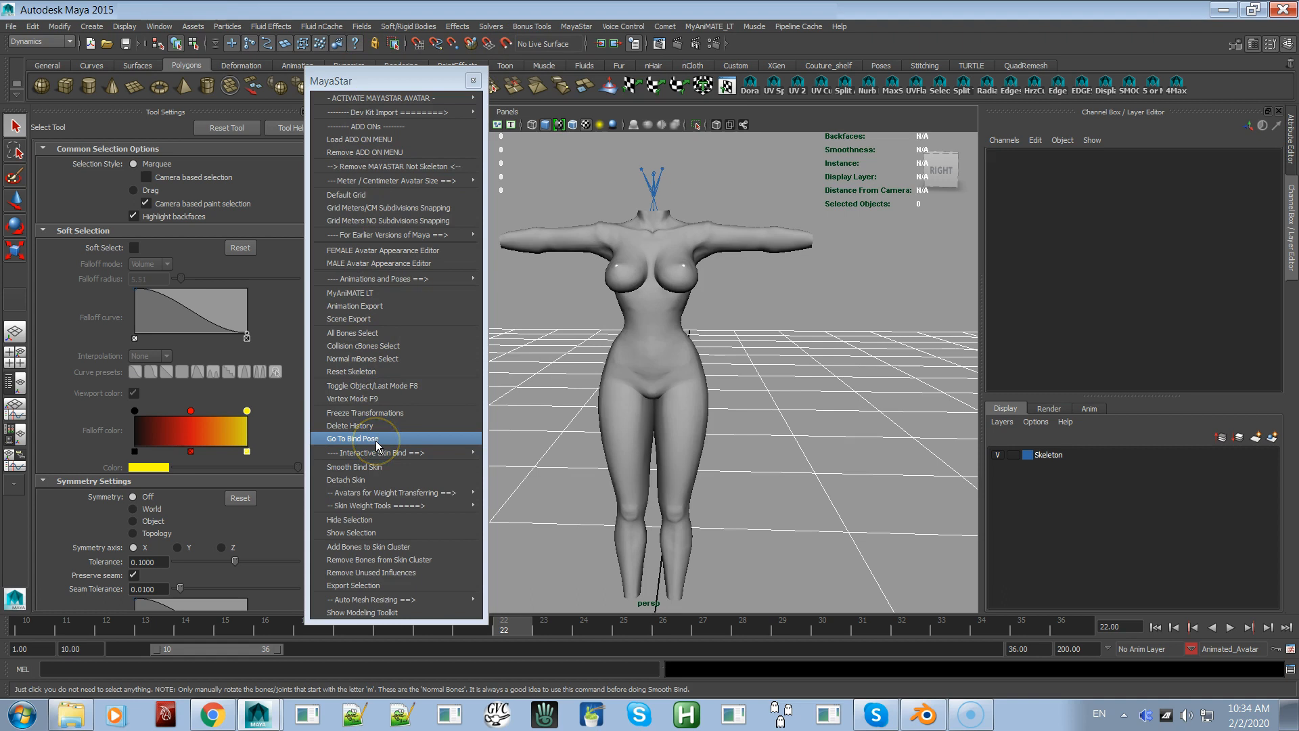
{"action": "left_click", "coordinate": [383, 429]}
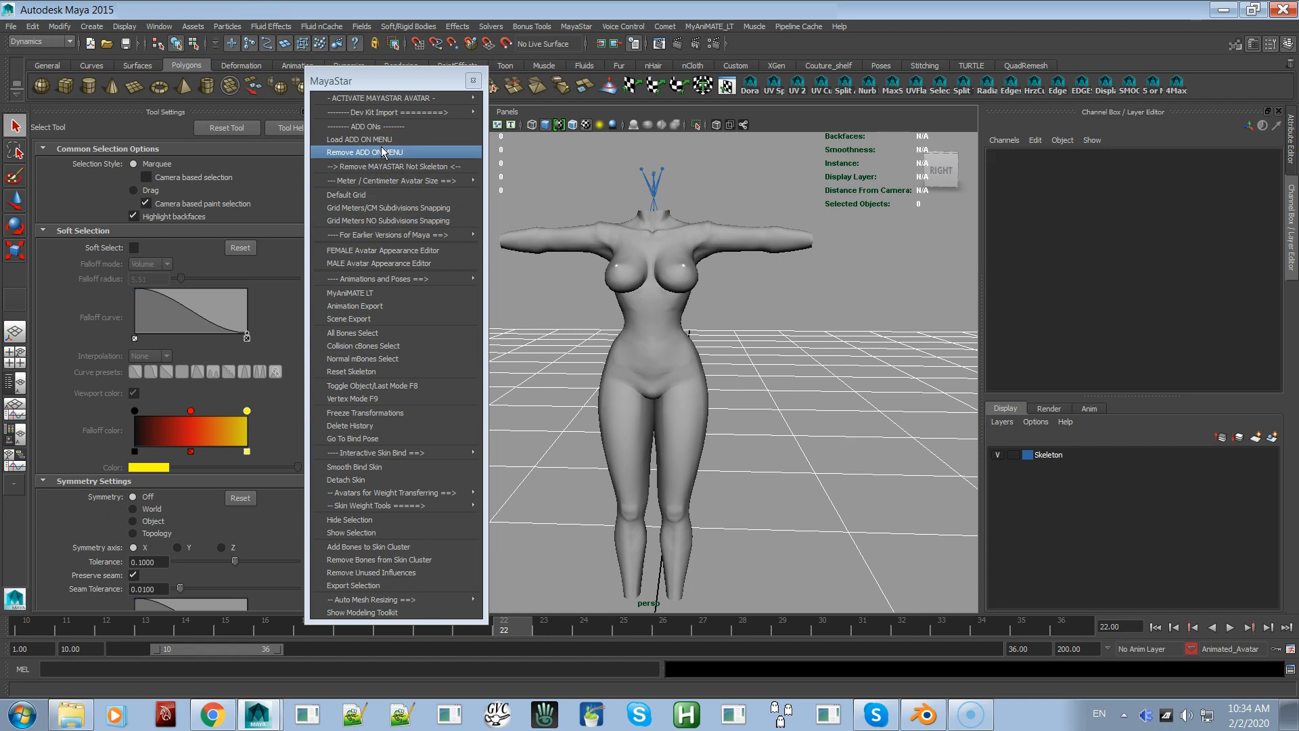
- Convert the avatar size to Meter Scale and move the floating MayaStar window clear of the viewport
{"action": "mouse_move", "coordinate": [348, 180]}
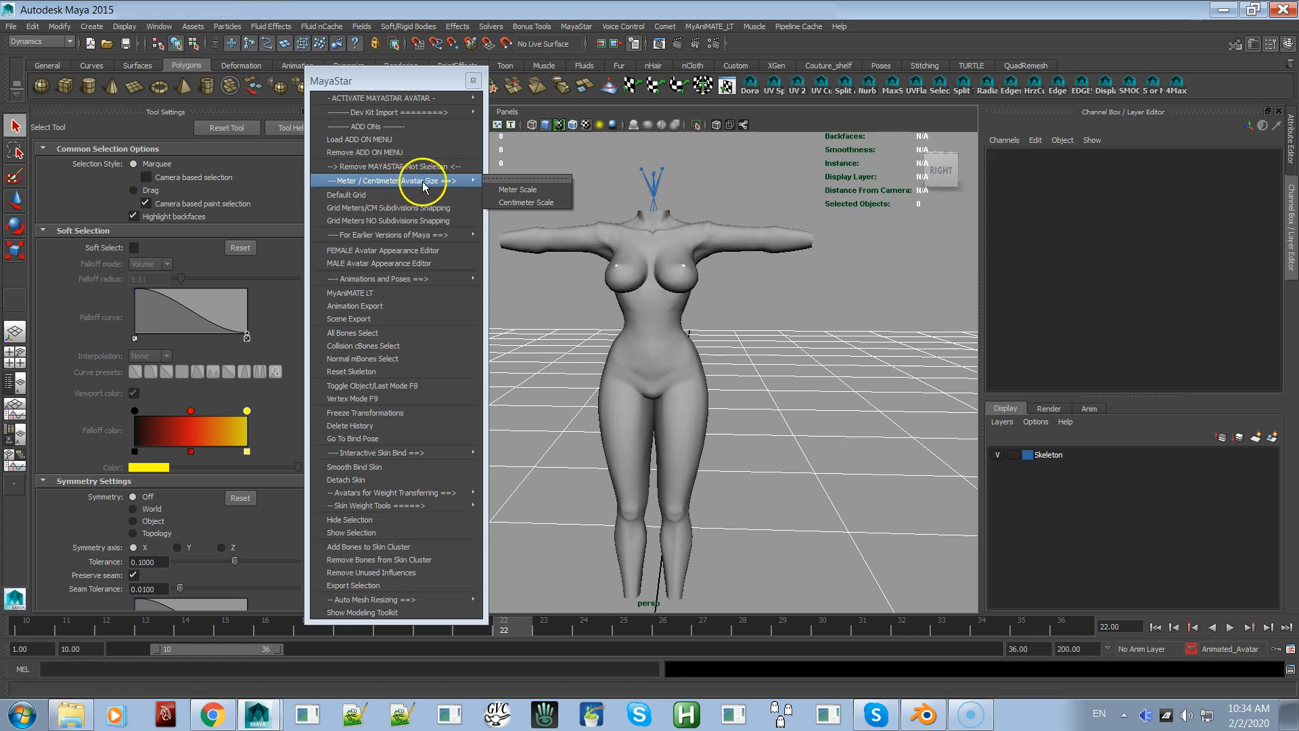
{"action": "left_click", "coordinate": [518, 191]}
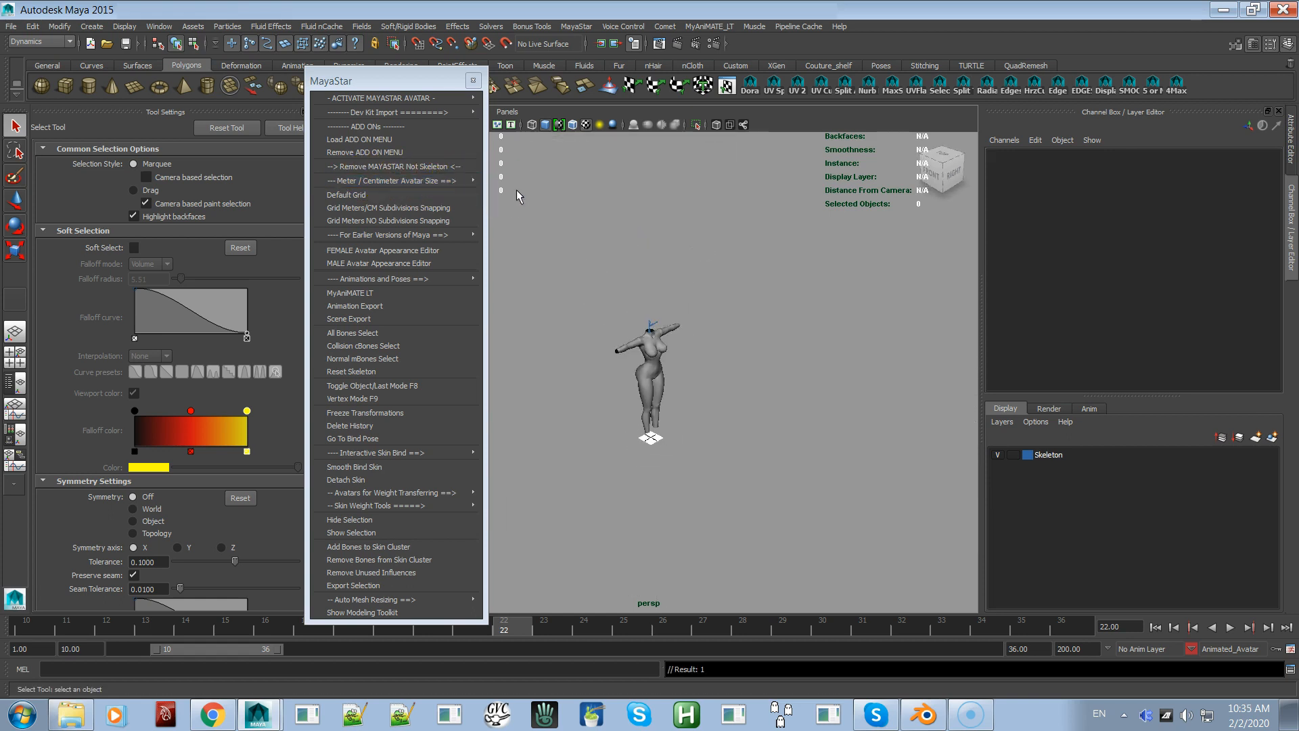
{"action": "left_click_drag", "start_coordinate": [624, 435], "coordinate": [683, 509], "text": "alt"}
{"action": "right_click_drag", "start_coordinate": [740, 439], "coordinate": [792, 482], "text": "alt"}
{"action": "left_click_drag", "start_coordinate": [792, 483], "coordinate": [786, 453], "text": "alt"}
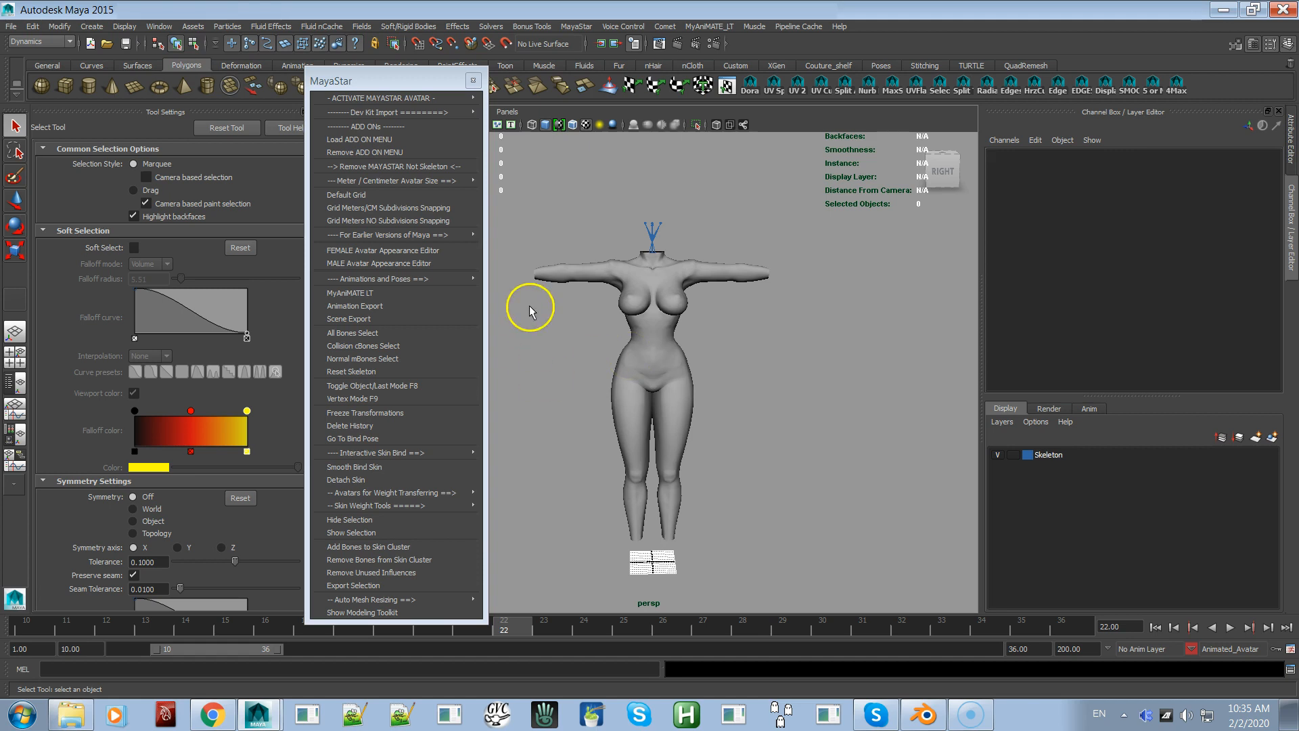
{"action": "left_click_drag", "start_coordinate": [400, 81], "coordinate": [216, 74]}
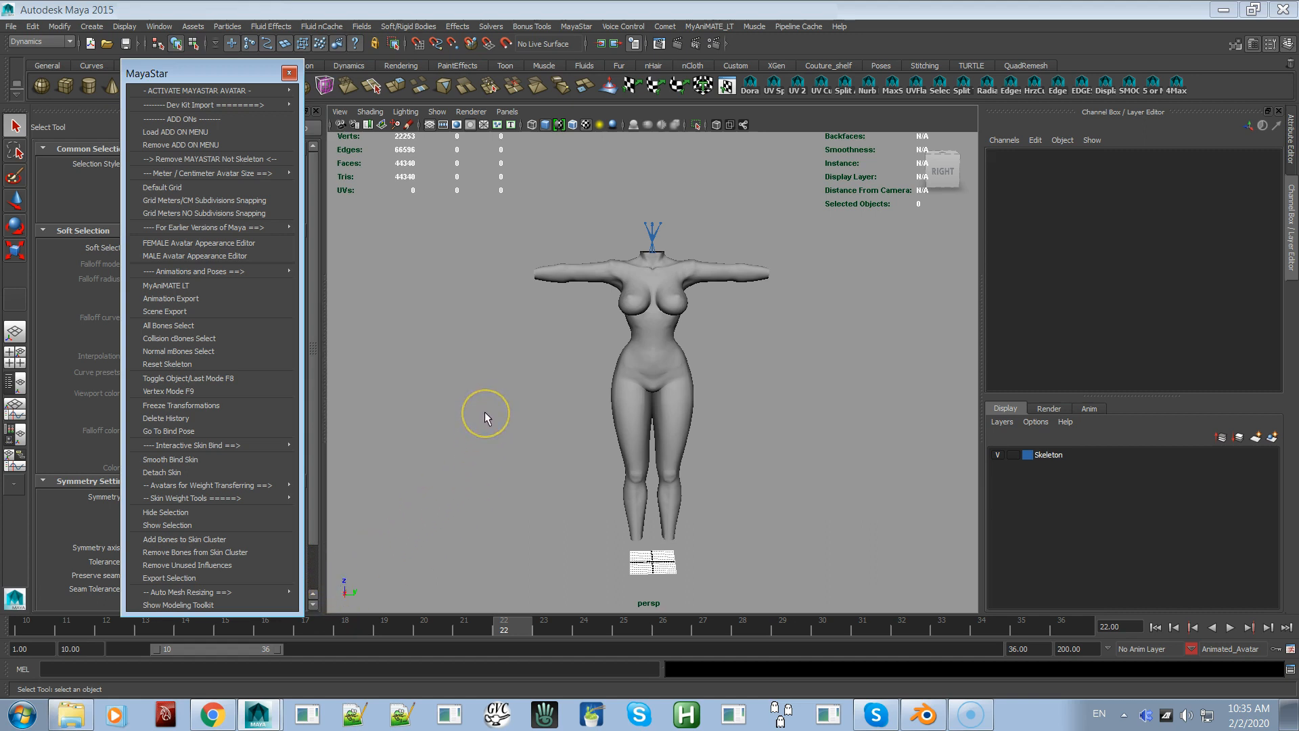
{"action": "left_click", "coordinate": [392, 327]}
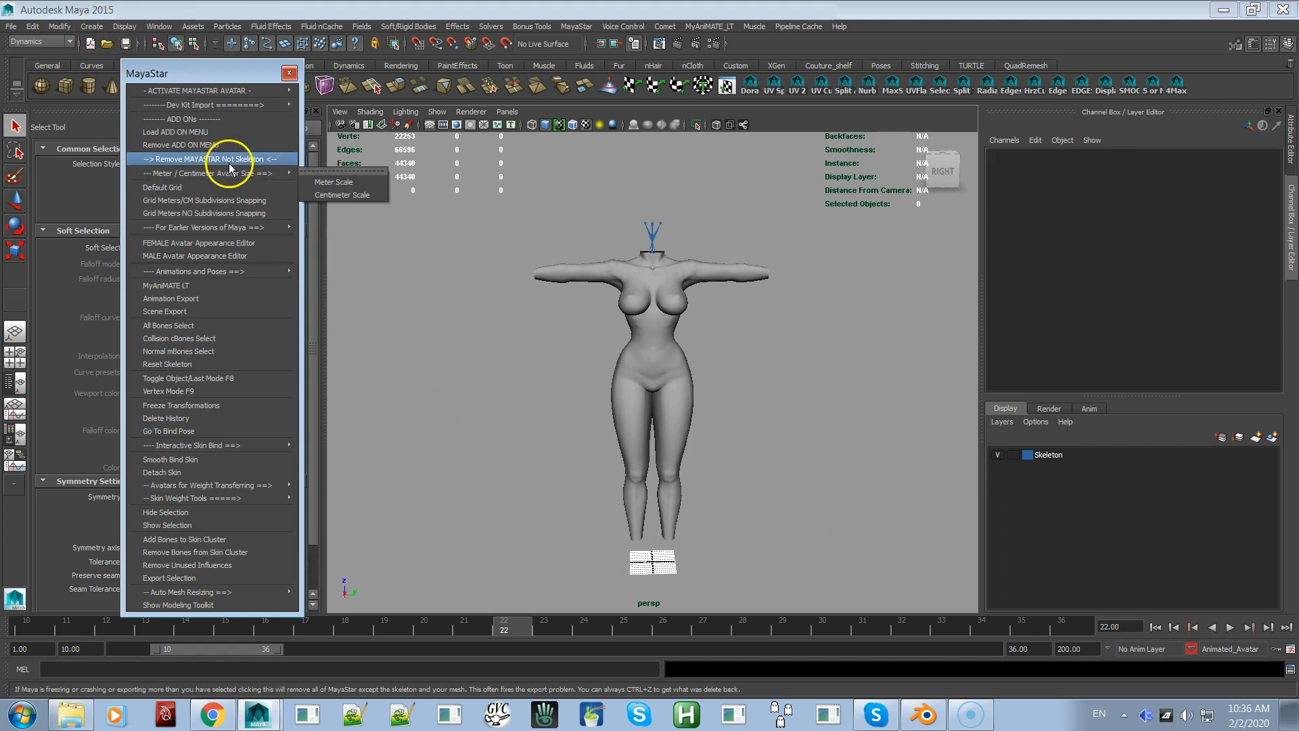
- Create a locator at the origin and delete it from the Outliner
{"action": "left_click", "coordinate": [91, 27]}
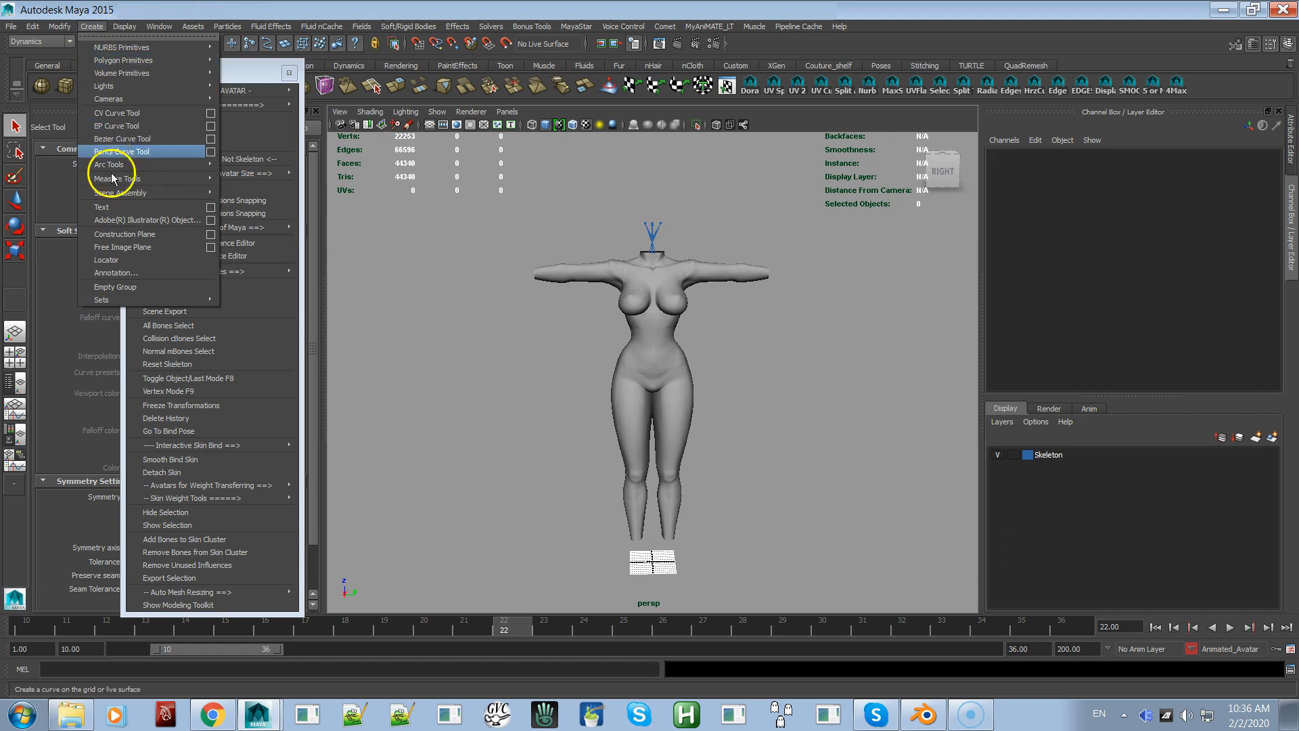
{"action": "left_click", "coordinate": [128, 261]}
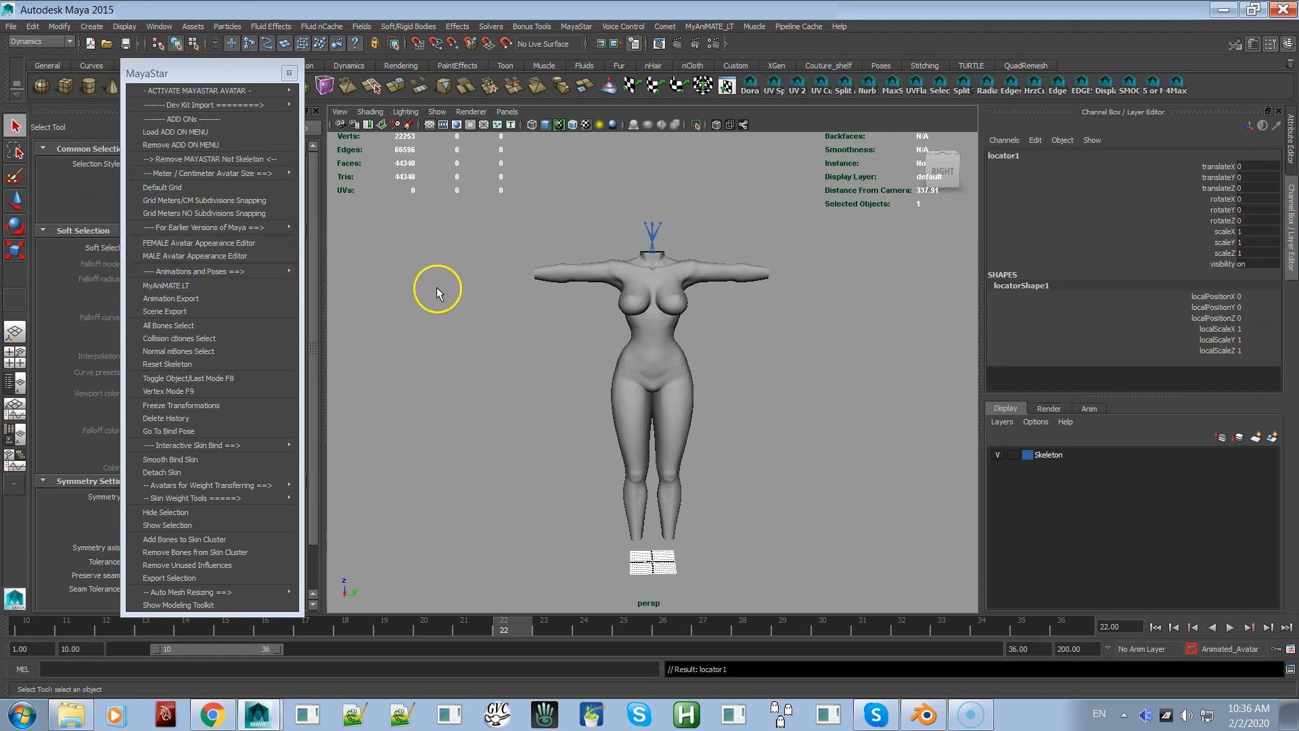
{"action": "left_click", "coordinate": [160, 27]}
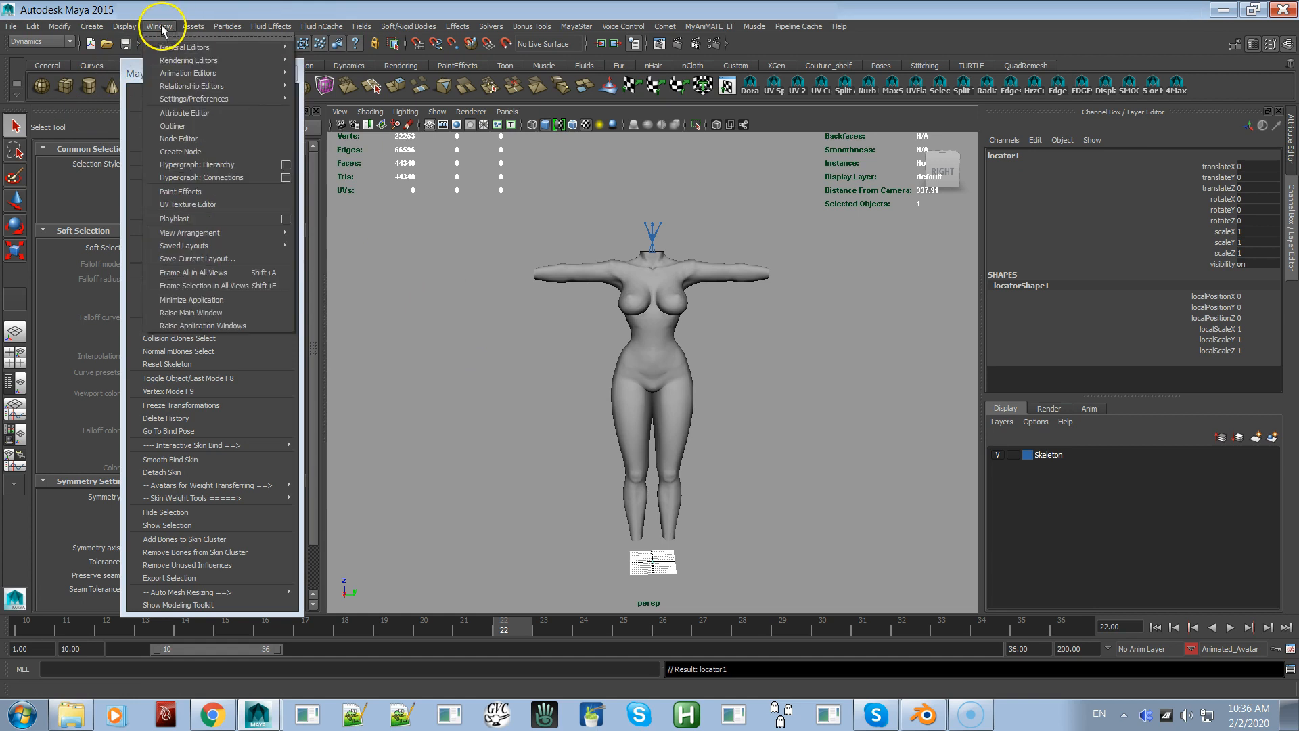
{"action": "left_click", "coordinate": [181, 128]}
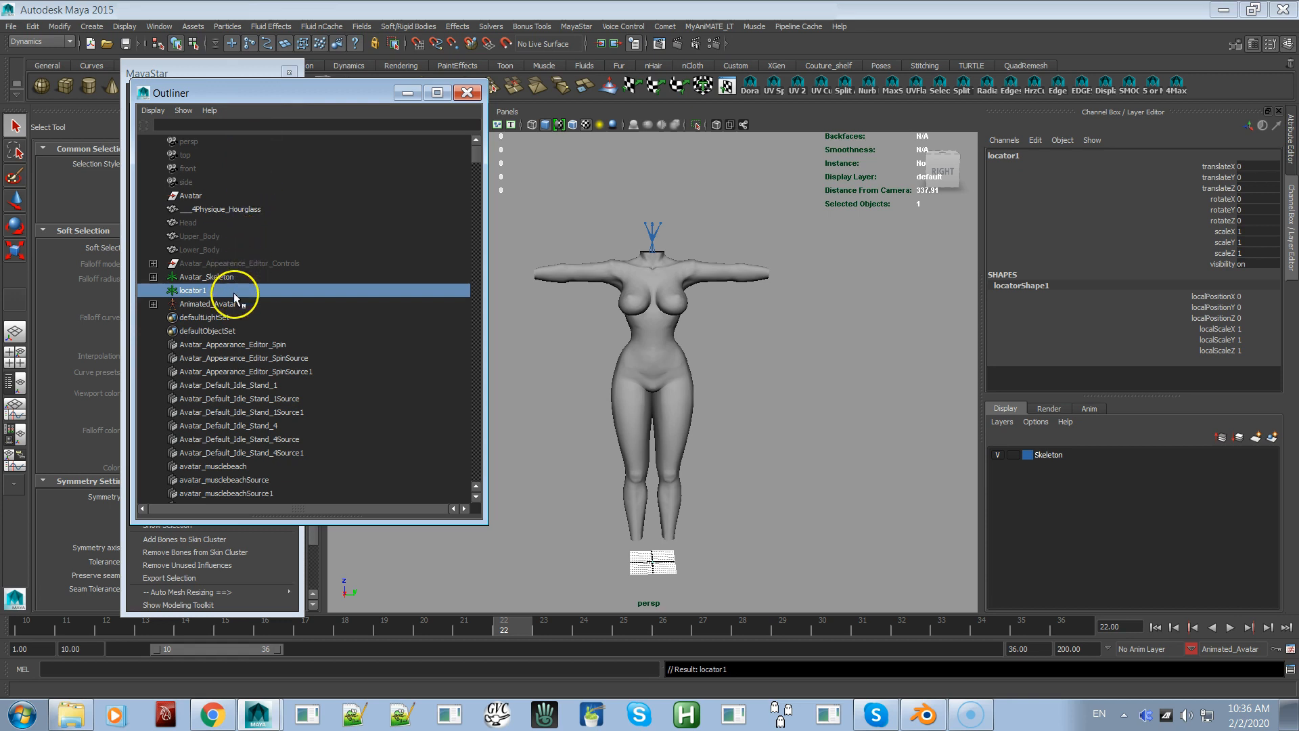
{"action": "key", "text": "Delete"}
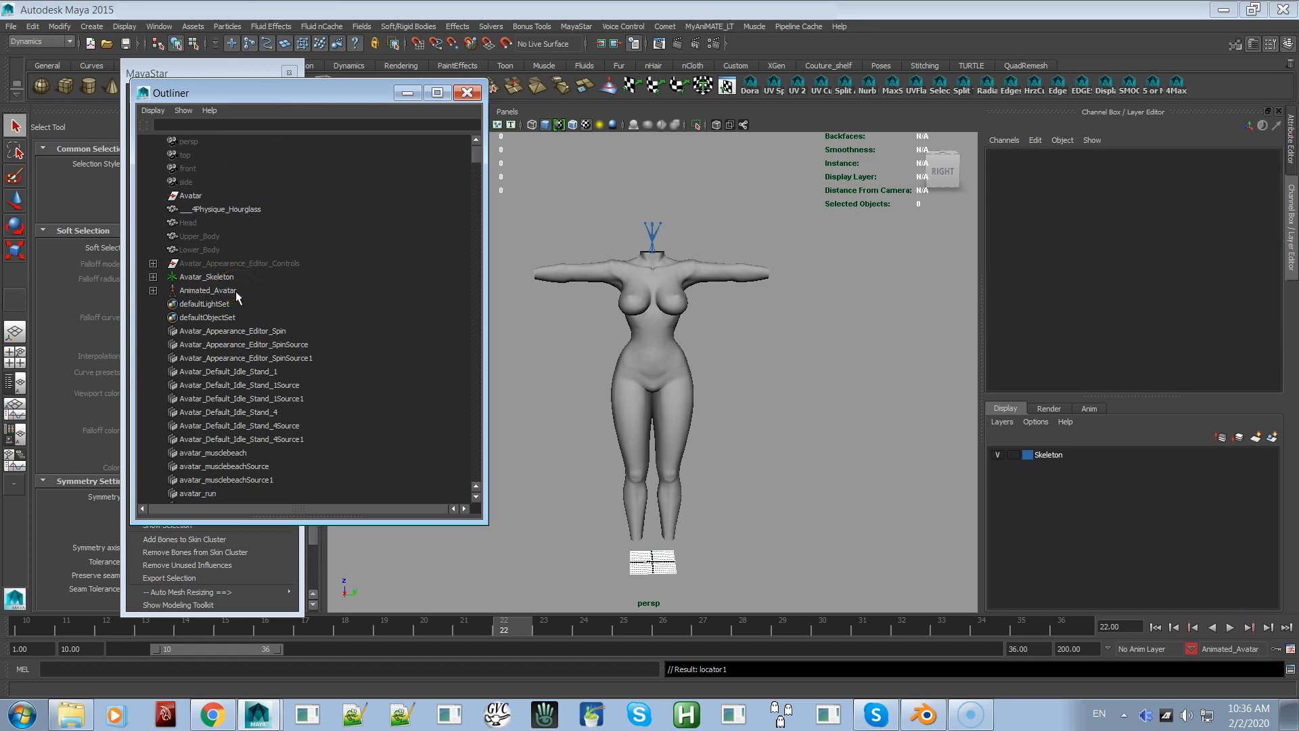
- Select Avatar_Skeleton in the Outliner and rotate it -90 degrees about the Z axis
{"action": "left_click", "coordinate": [229, 280]}
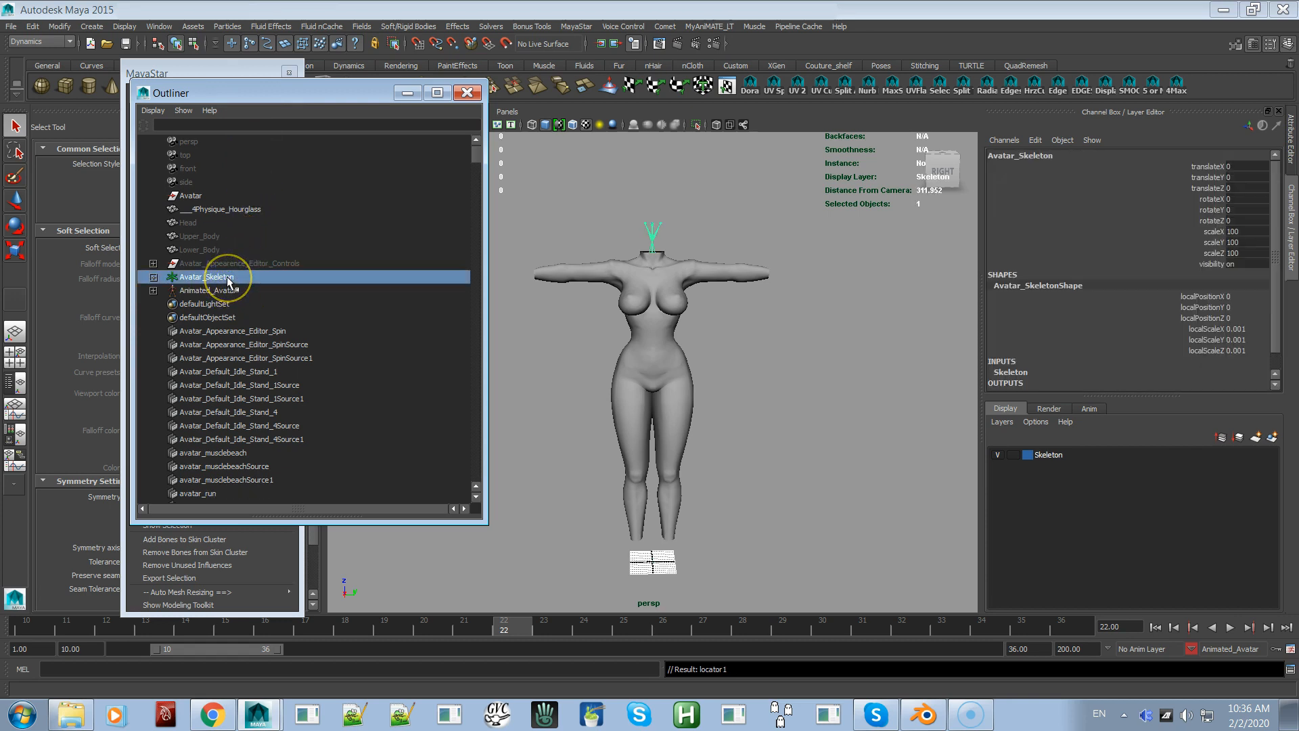
{"action": "left_click", "coordinate": [153, 277]}
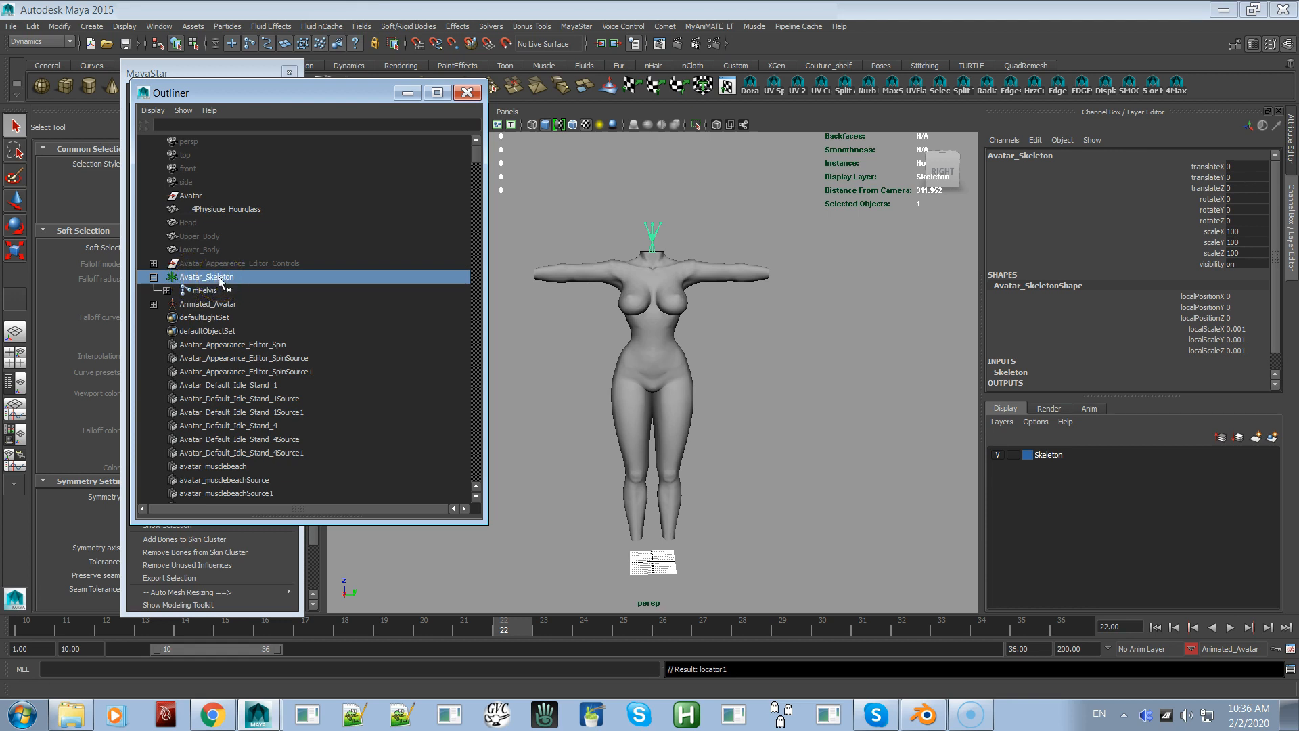
{"action": "key", "text": "e"}
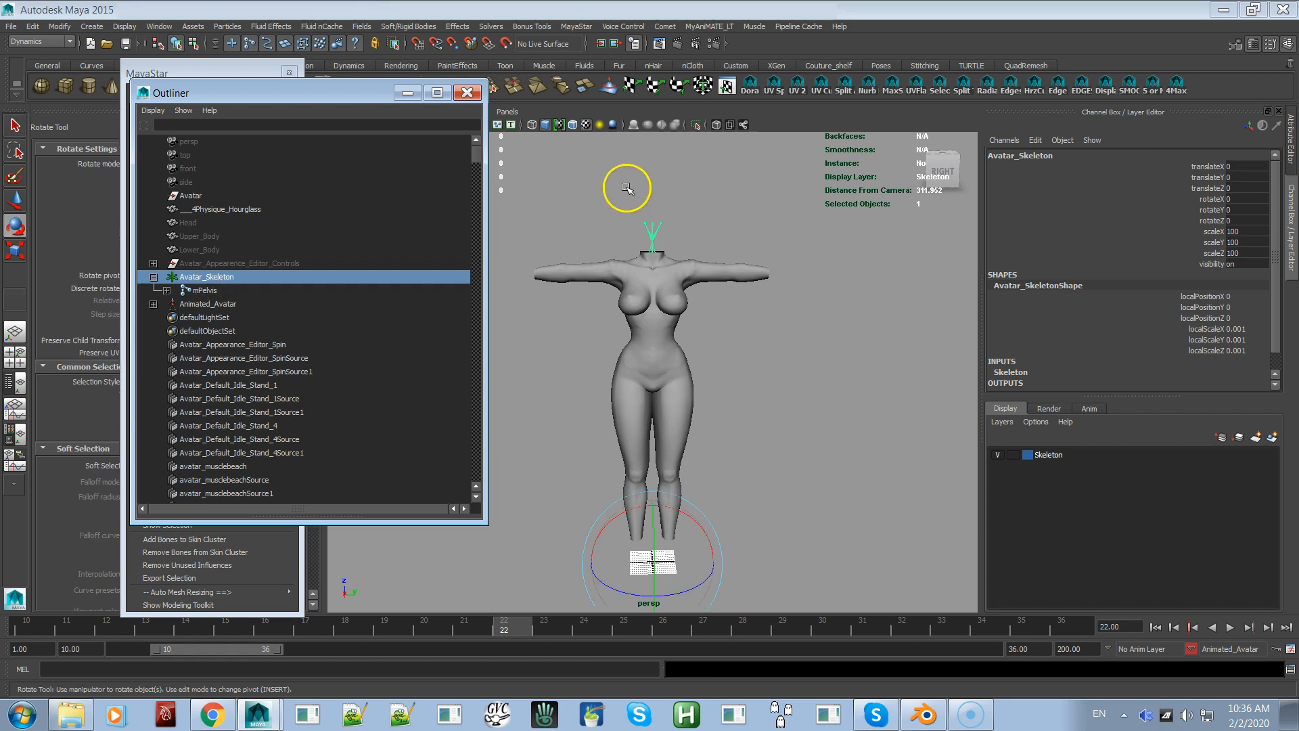
{"action": "middle_click_drag", "start_coordinate": [751, 438], "coordinate": [710, 413]}
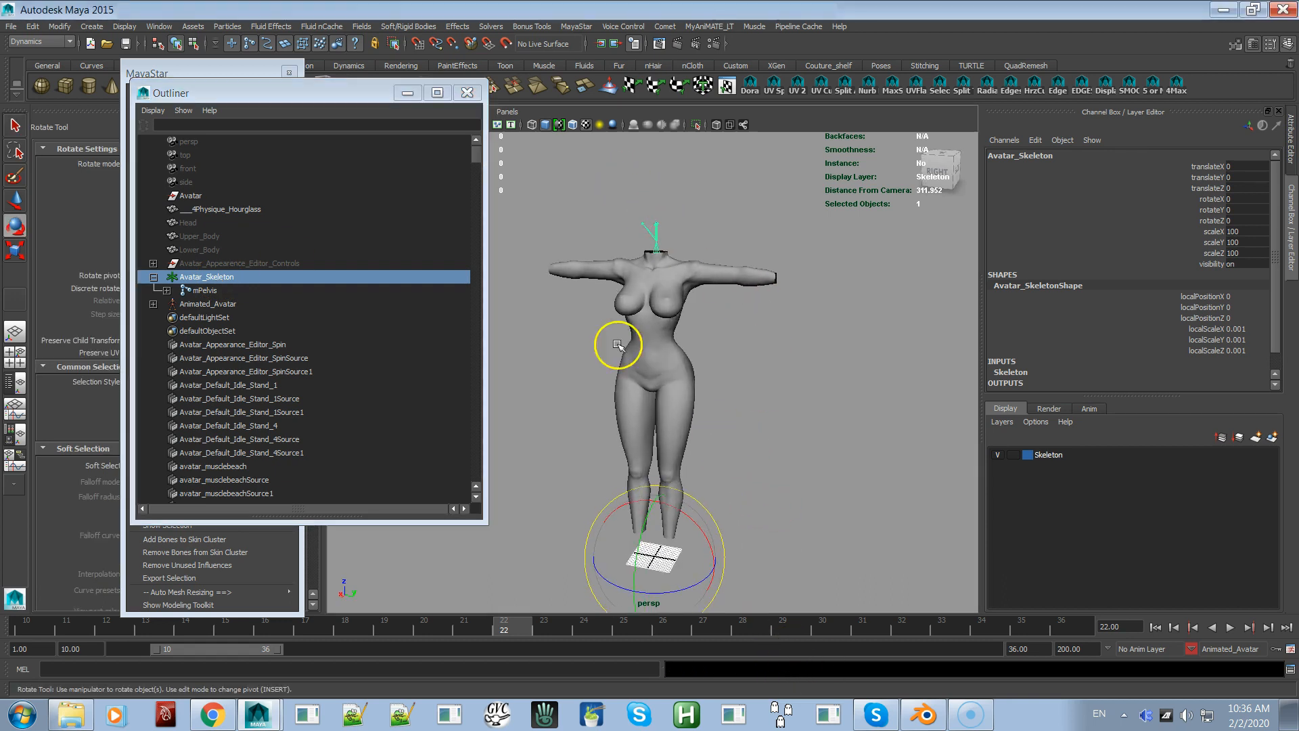
{"action": "left_click", "coordinate": [467, 93]}
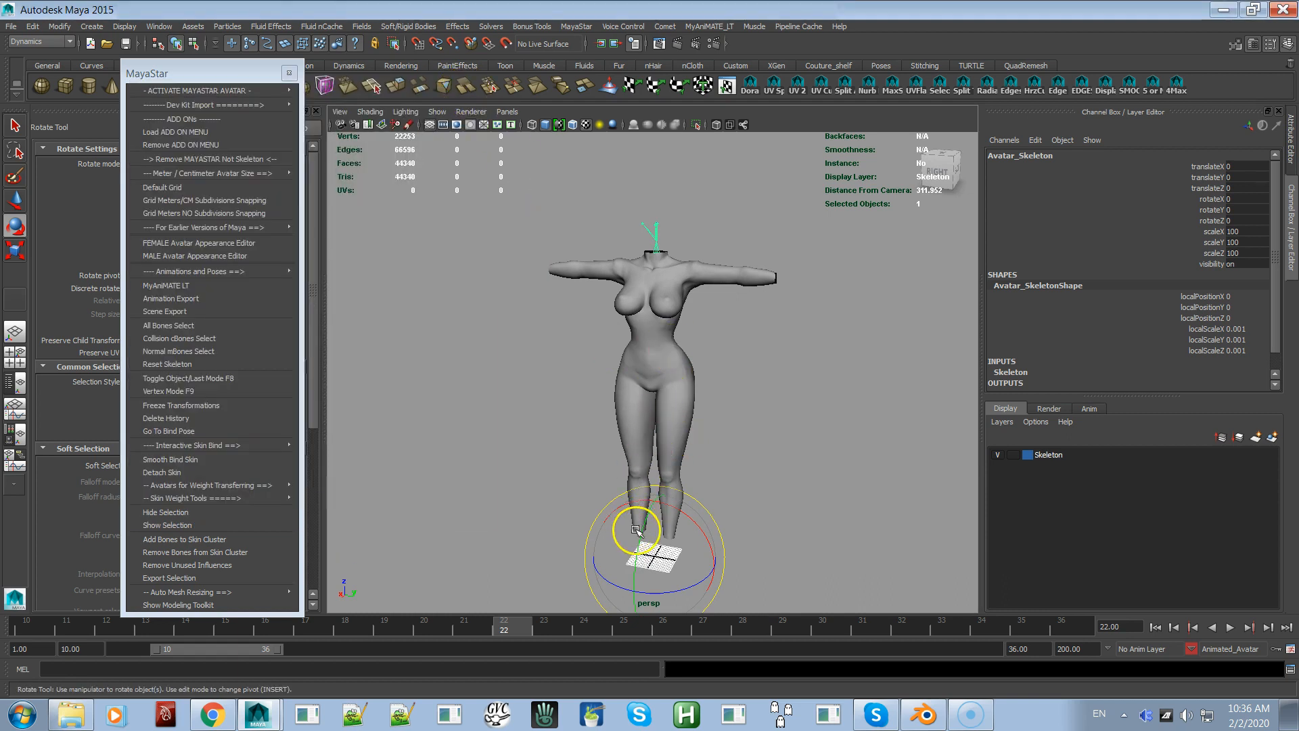
{"action": "left_click_drag", "start_coordinate": [655, 553], "coordinate": [616, 597]}
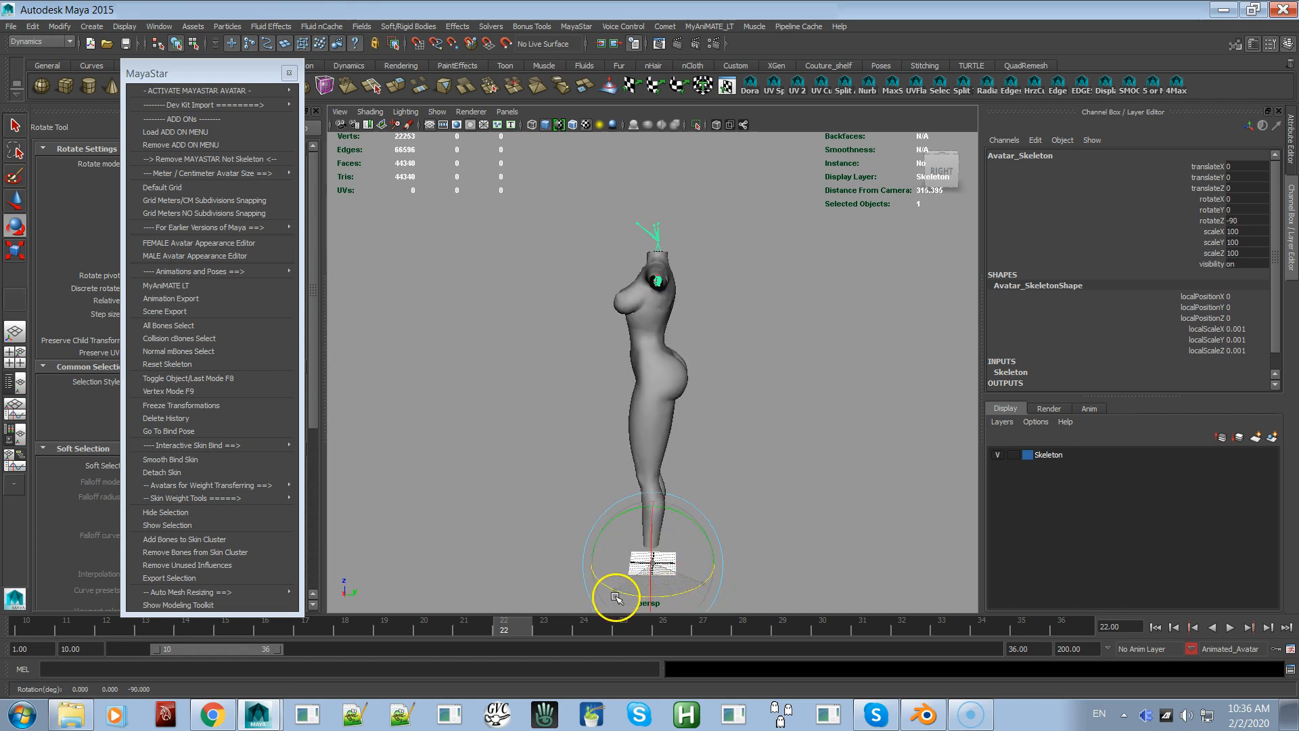
{"action": "left_click", "coordinate": [181, 77]}
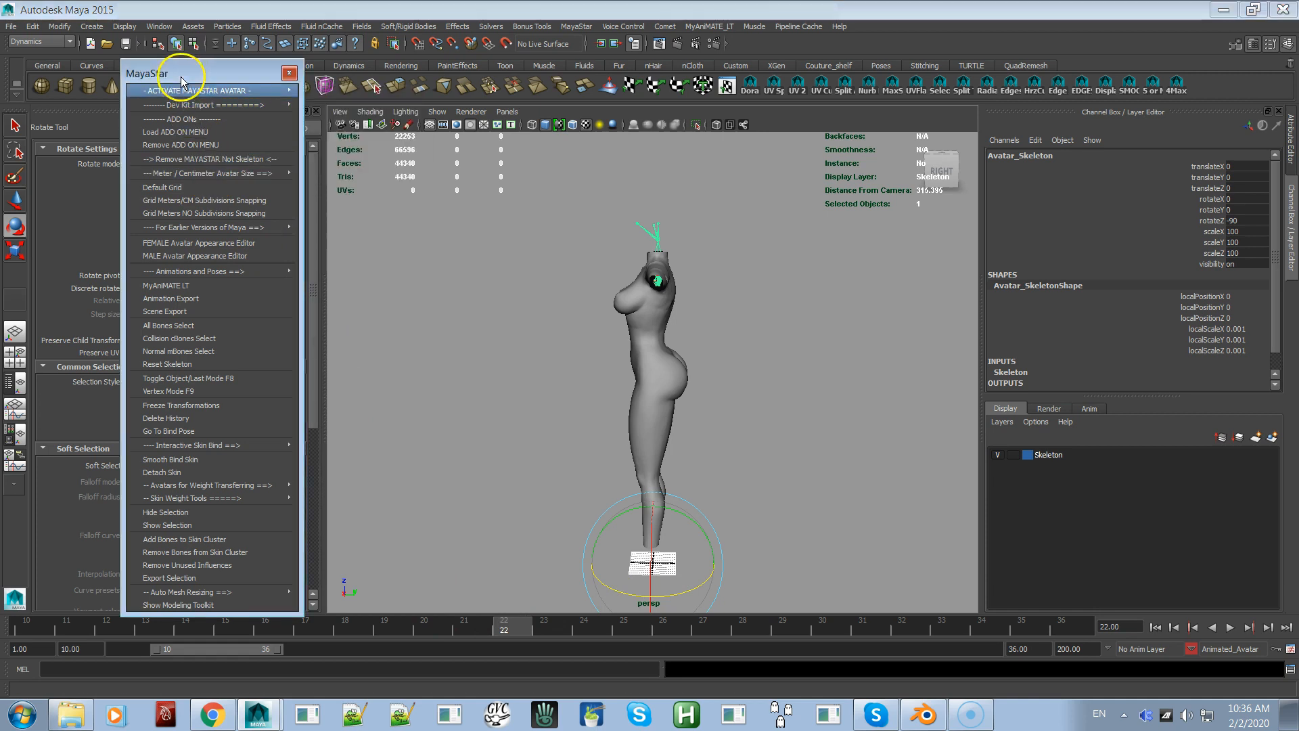
- Close the floating MayaStar window and rotate Avatar_Skeleton in discrete steps to -90, -90, 0 degrees so the body lies flat
{"action": "left_click", "coordinate": [289, 73]}
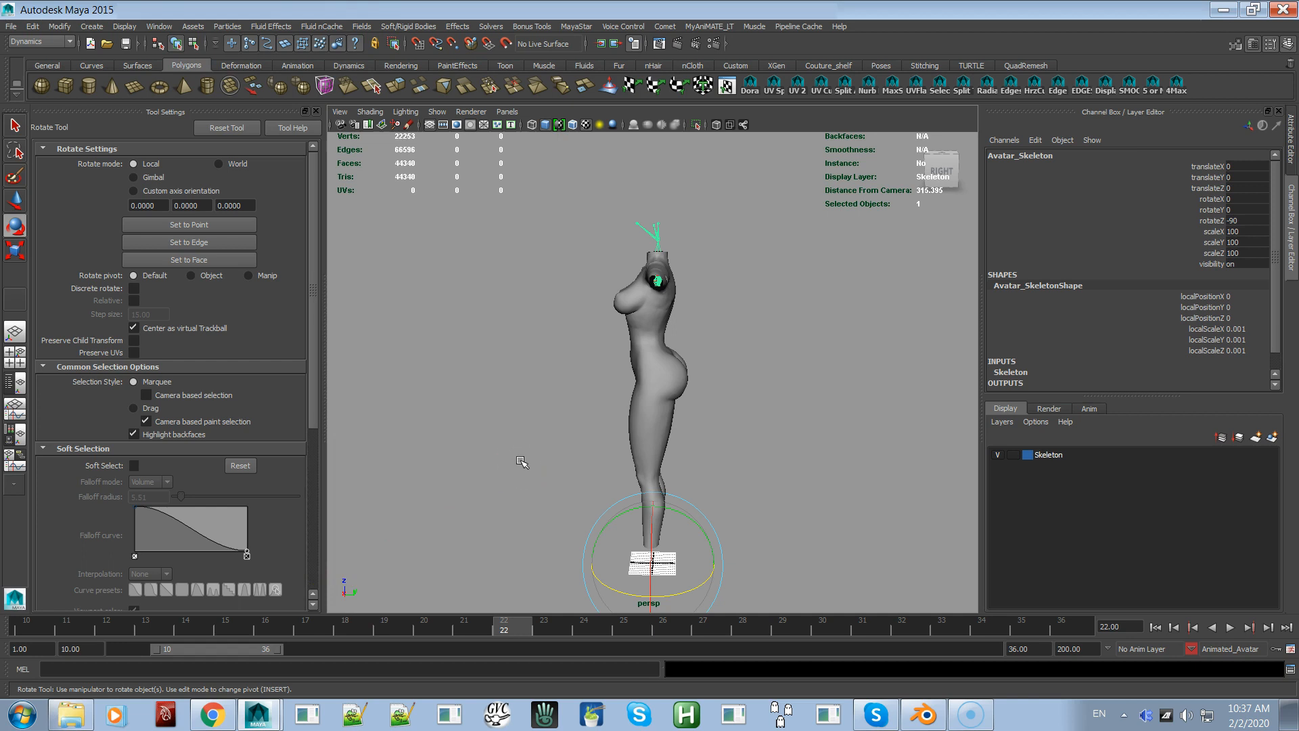
{"action": "key", "text": "j"}
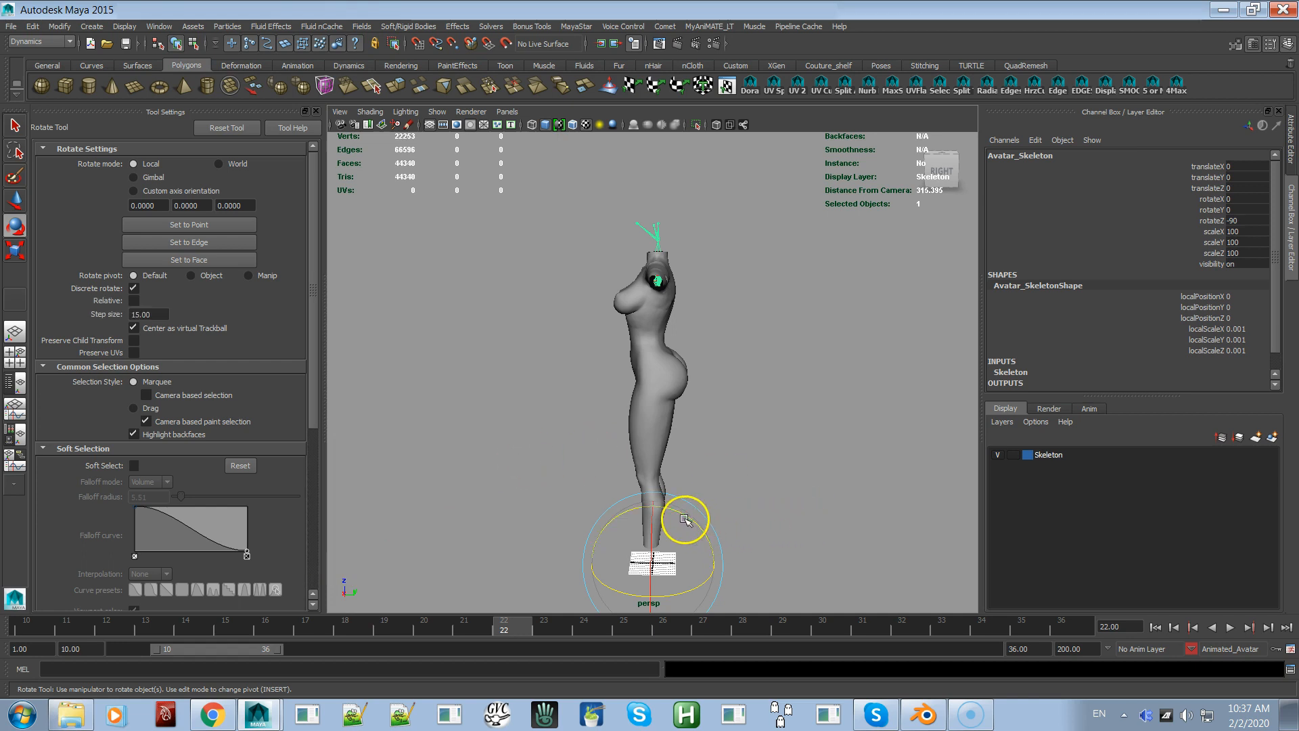
{"action": "left_click_drag", "start_coordinate": [683, 517], "coordinate": [763, 588]}
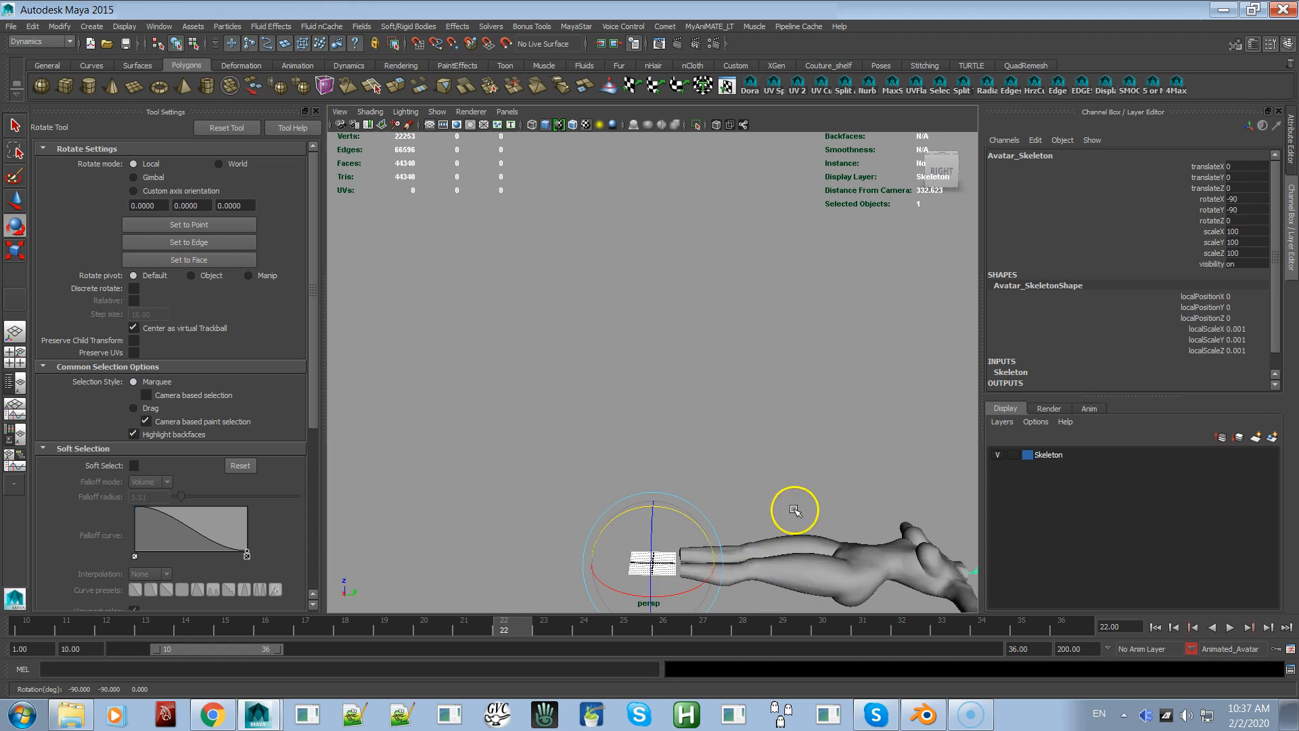
- Check the avatar's orientation, select only the Physique Hourglass body mesh and open the Export Selection dialog
{"action": "middle_click_drag", "start_coordinate": [776, 413], "coordinate": [669, 282], "text": "alt"}
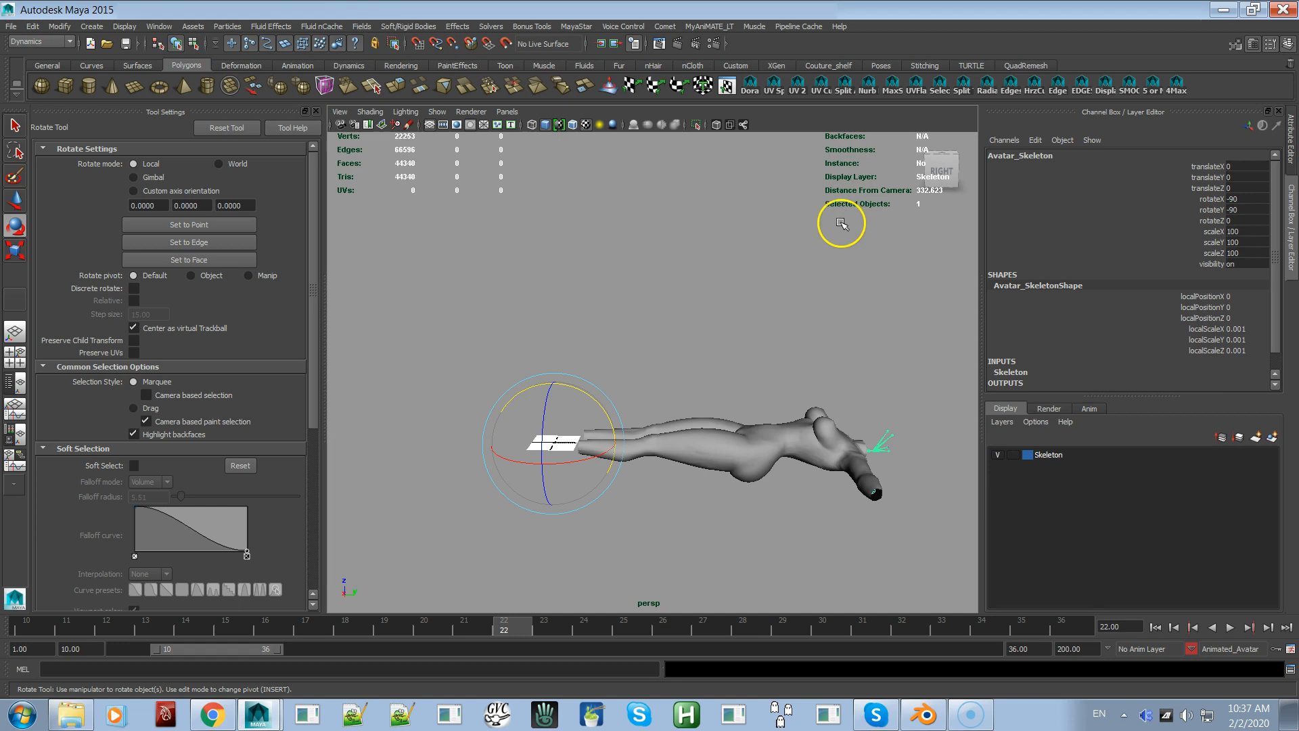
{"action": "left_click", "coordinate": [757, 306]}
{"action": "left_click_drag", "start_coordinate": [612, 345], "coordinate": [745, 403], "text": "alt"}
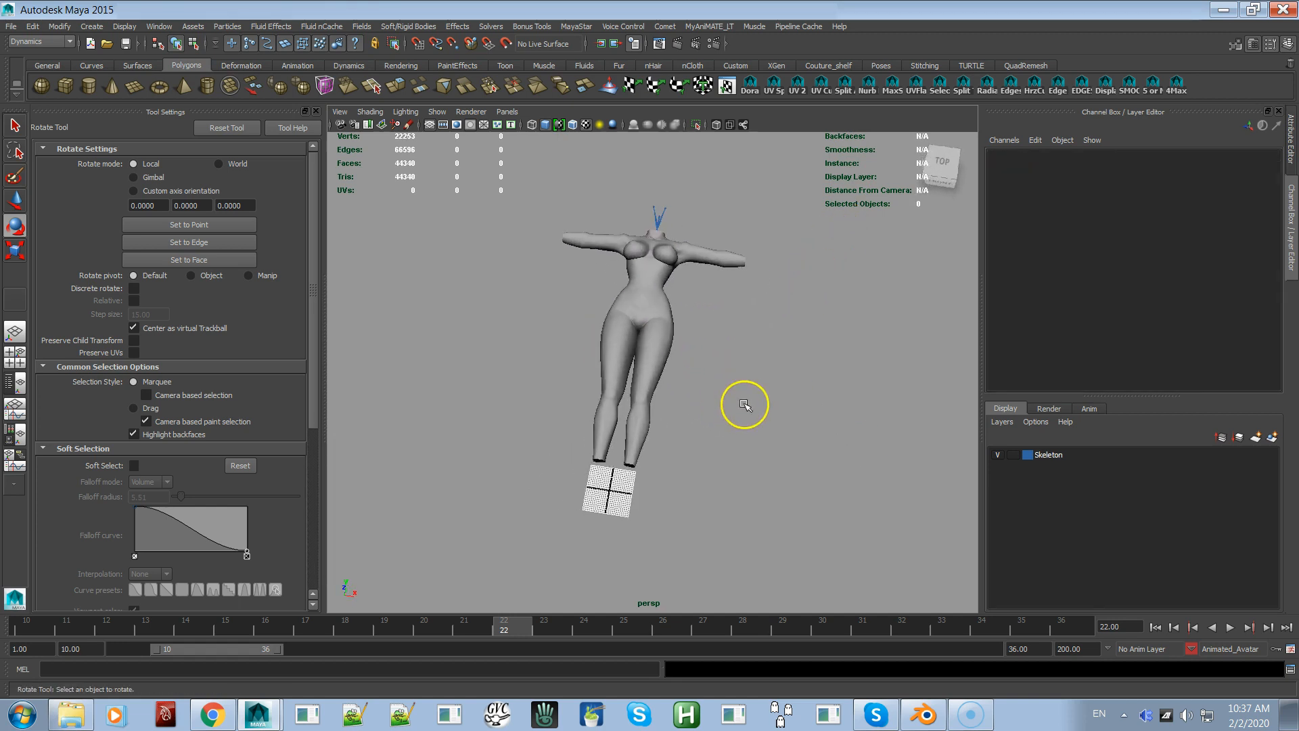
{"action": "right_click_drag", "start_coordinate": [706, 301], "coordinate": [803, 400], "text": "alt"}
{"action": "left_click_drag", "start_coordinate": [797, 386], "coordinate": [740, 372], "text": "alt"}
{"action": "left_click", "coordinate": [747, 383]}
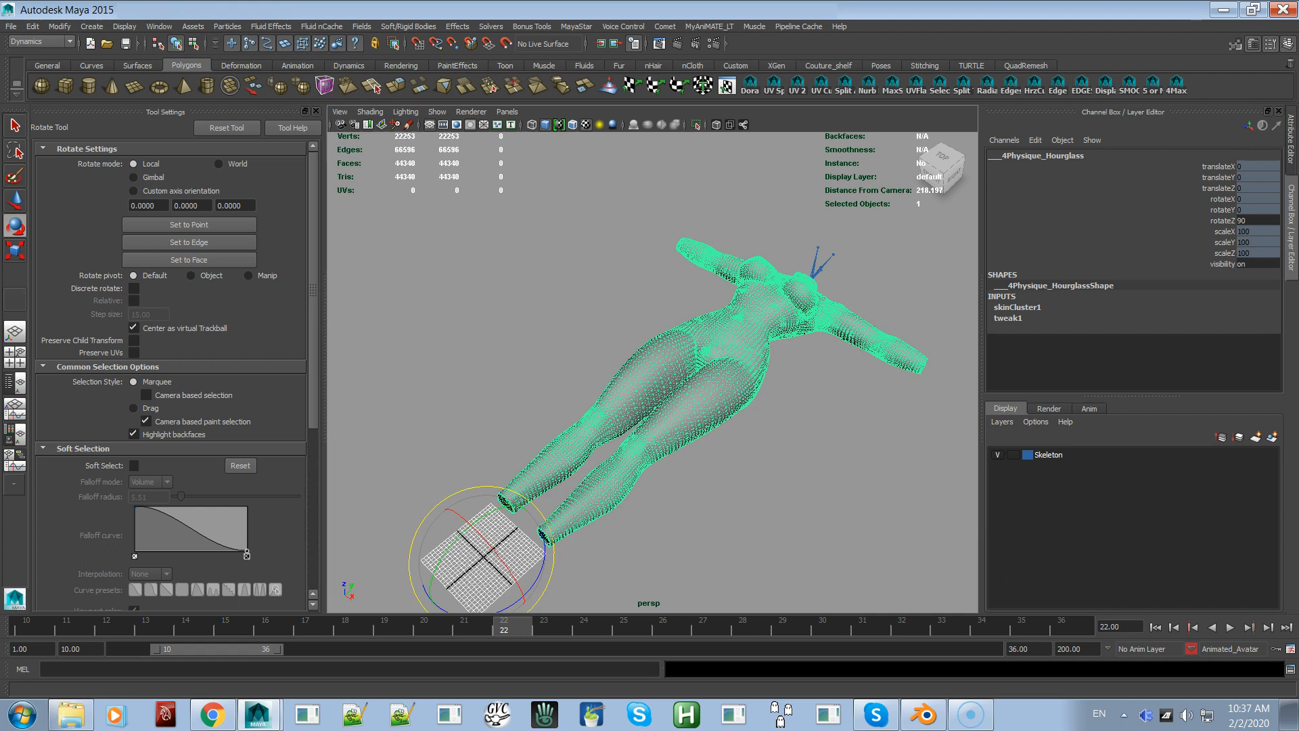
{"action": "left_click", "coordinate": [11, 26]}
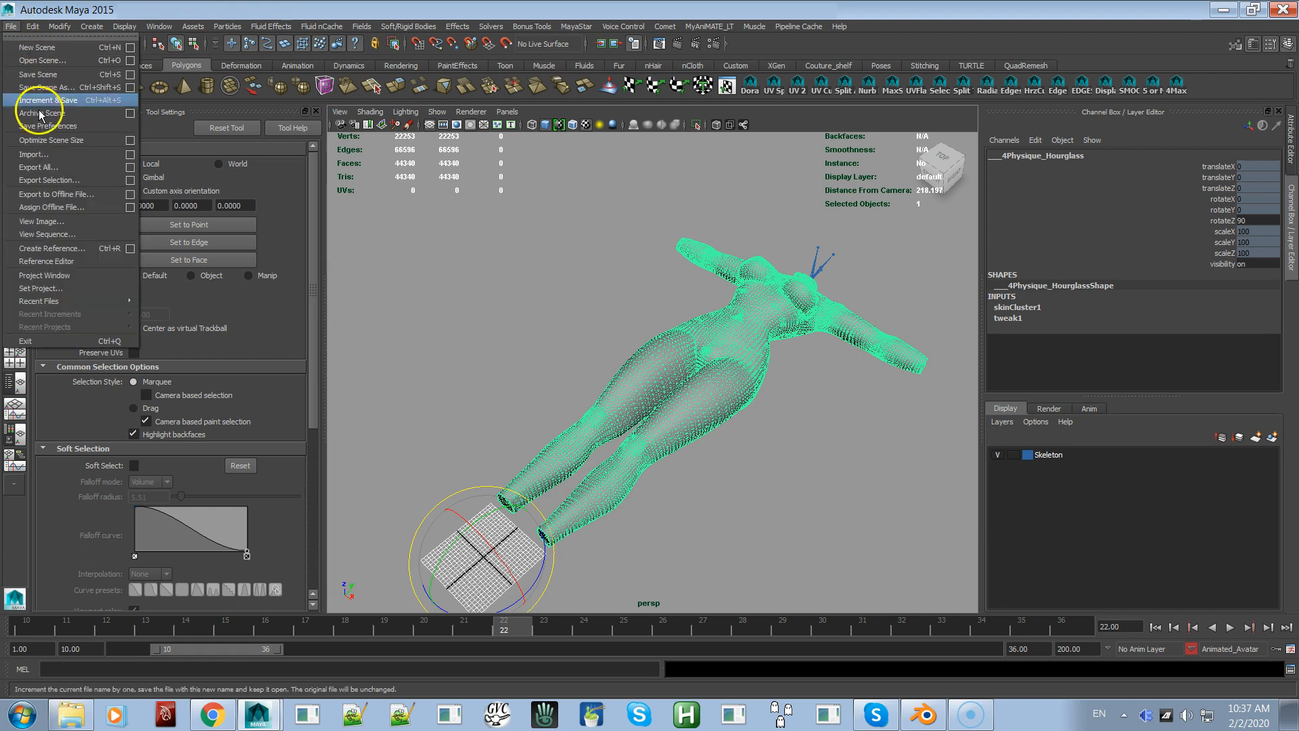
{"action": "left_click", "coordinate": [66, 179]}
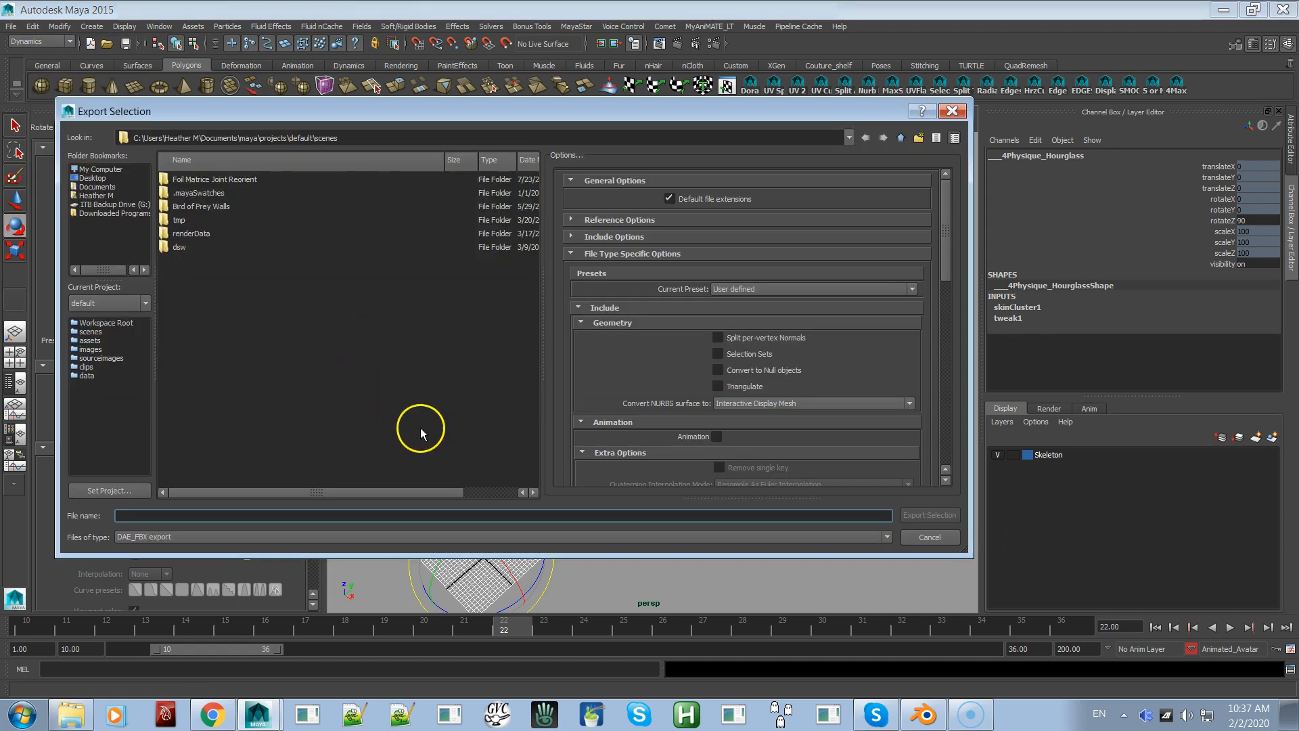
- Set the export file type to OBJexport
{"action": "left_click", "coordinate": [887, 537]}
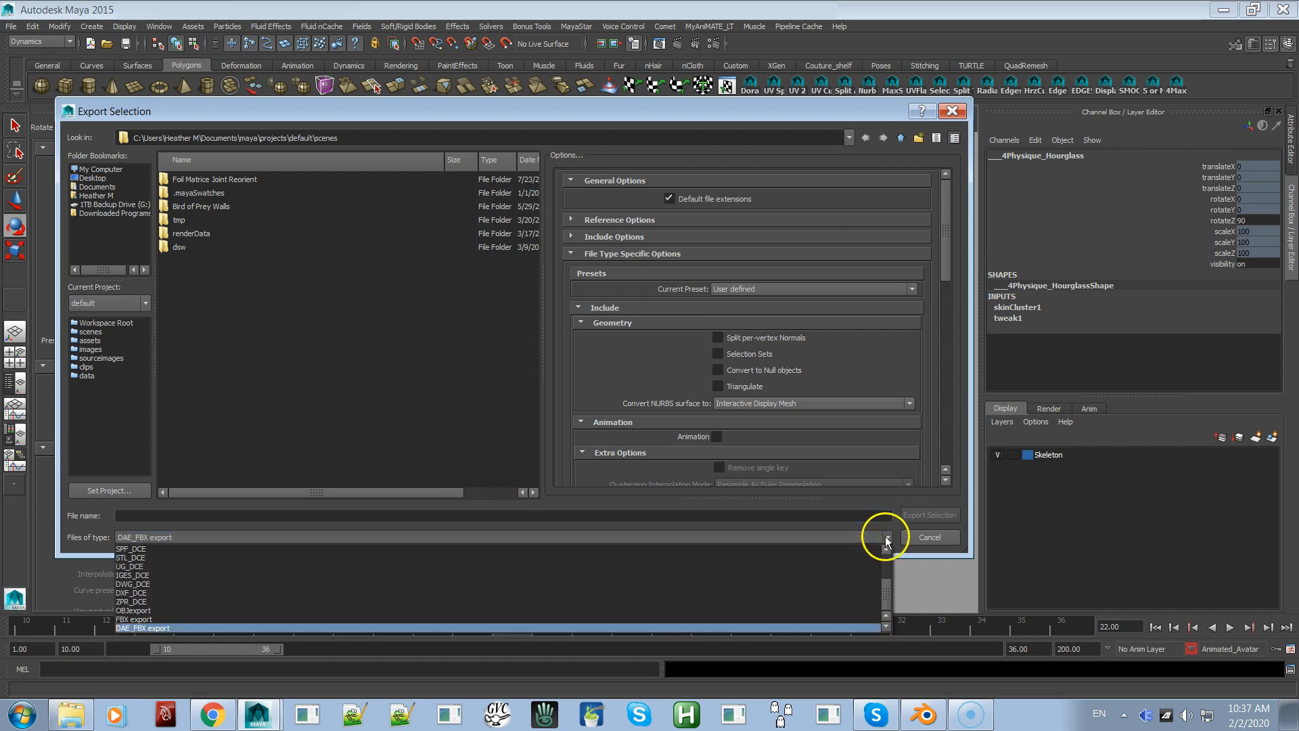
{"action": "left_click_drag", "start_coordinate": [889, 586], "coordinate": [882, 568]}
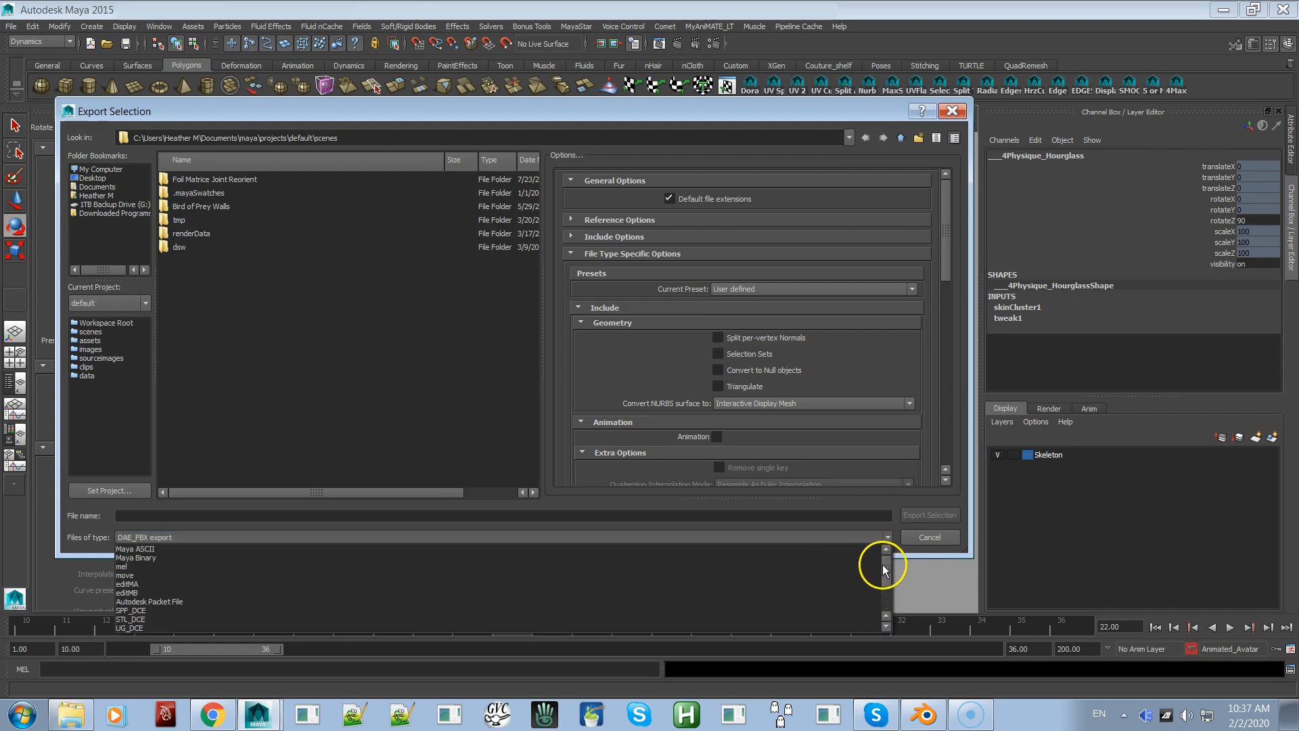
{"action": "scroll", "coordinate": [799, 582], "scroll_direction": "down", "scroll_amount": 1}
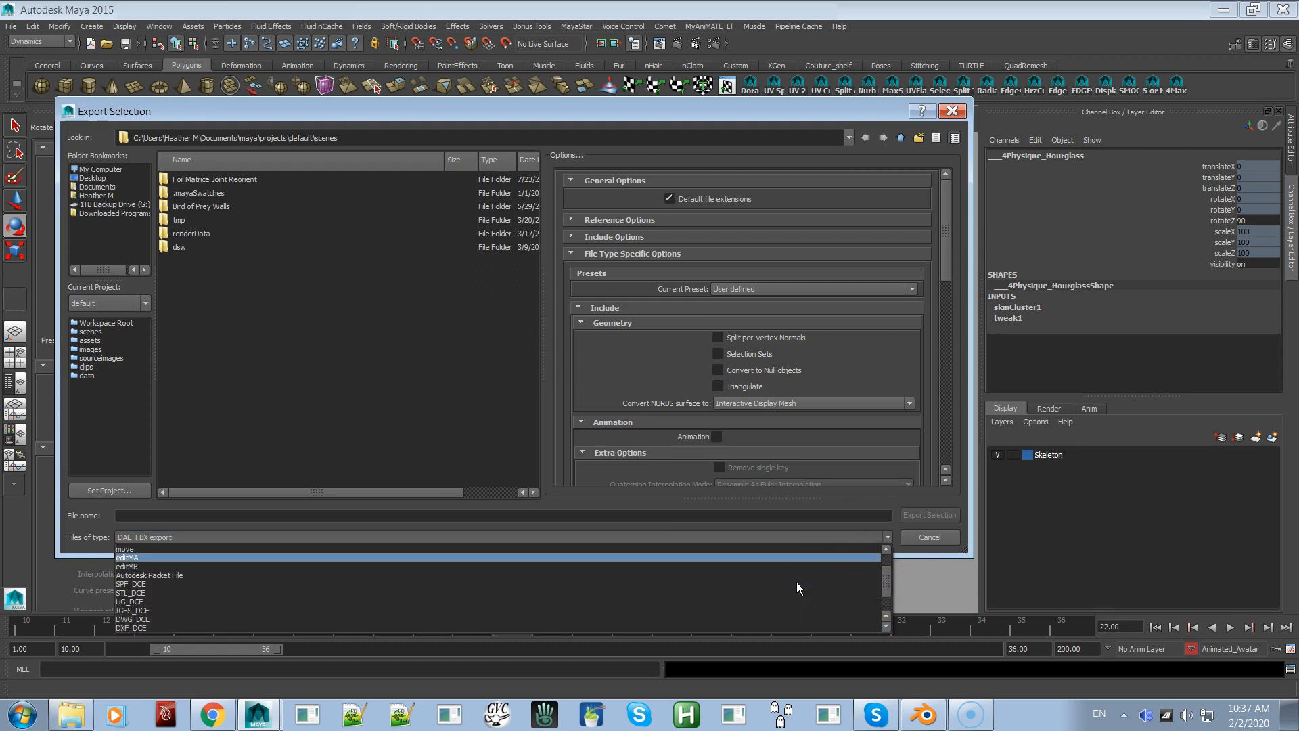
{"action": "scroll", "coordinate": [797, 582], "scroll_direction": "down", "scroll_amount": 1}
{"action": "left_click", "coordinate": [769, 623]}
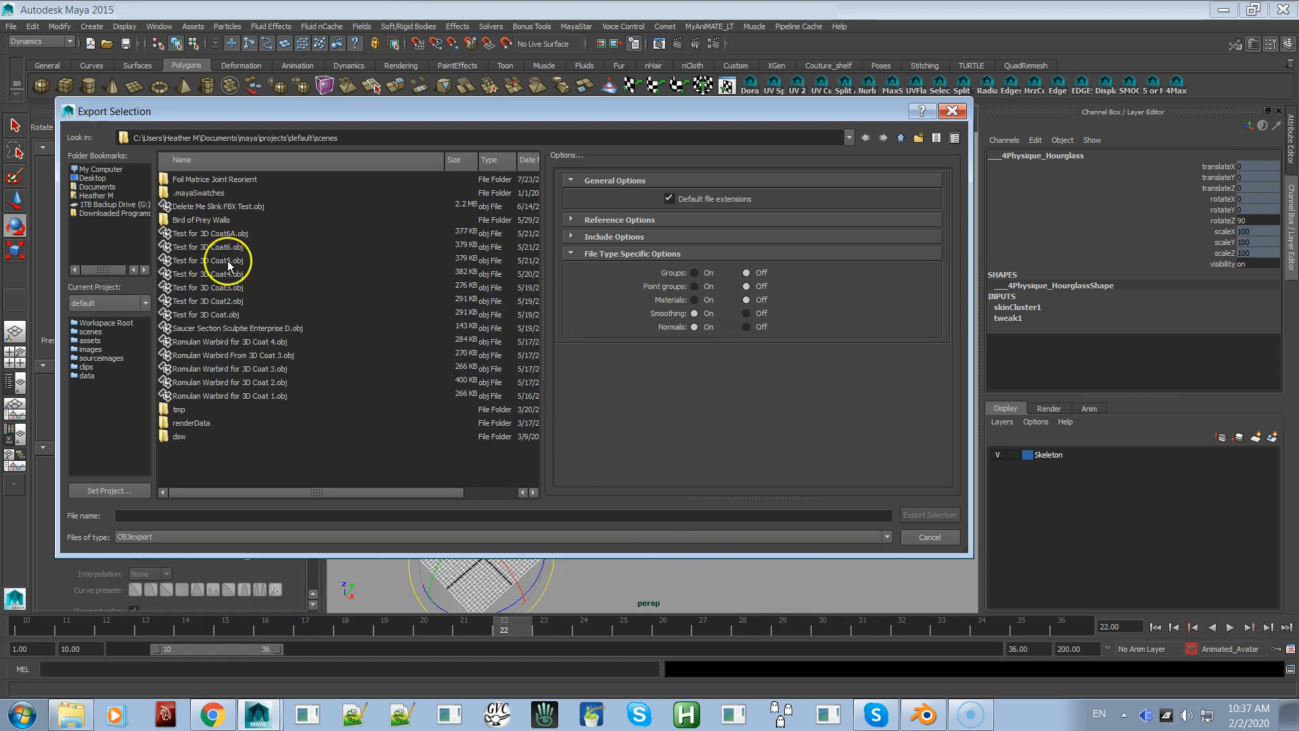
- Export the selected mesh to the Desktop as "SLink Hourglass TPose"
{"action": "left_click", "coordinate": [96, 180]}
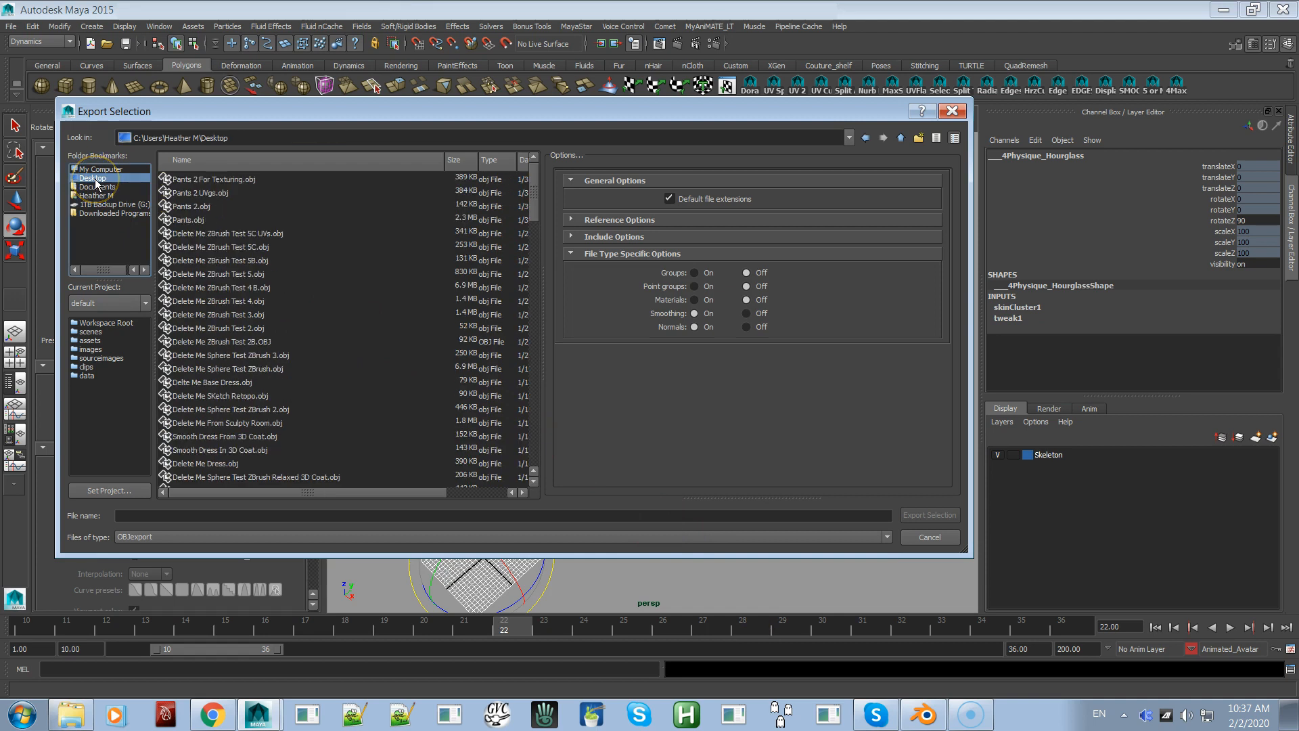
{"action": "left_click", "coordinate": [286, 514]}
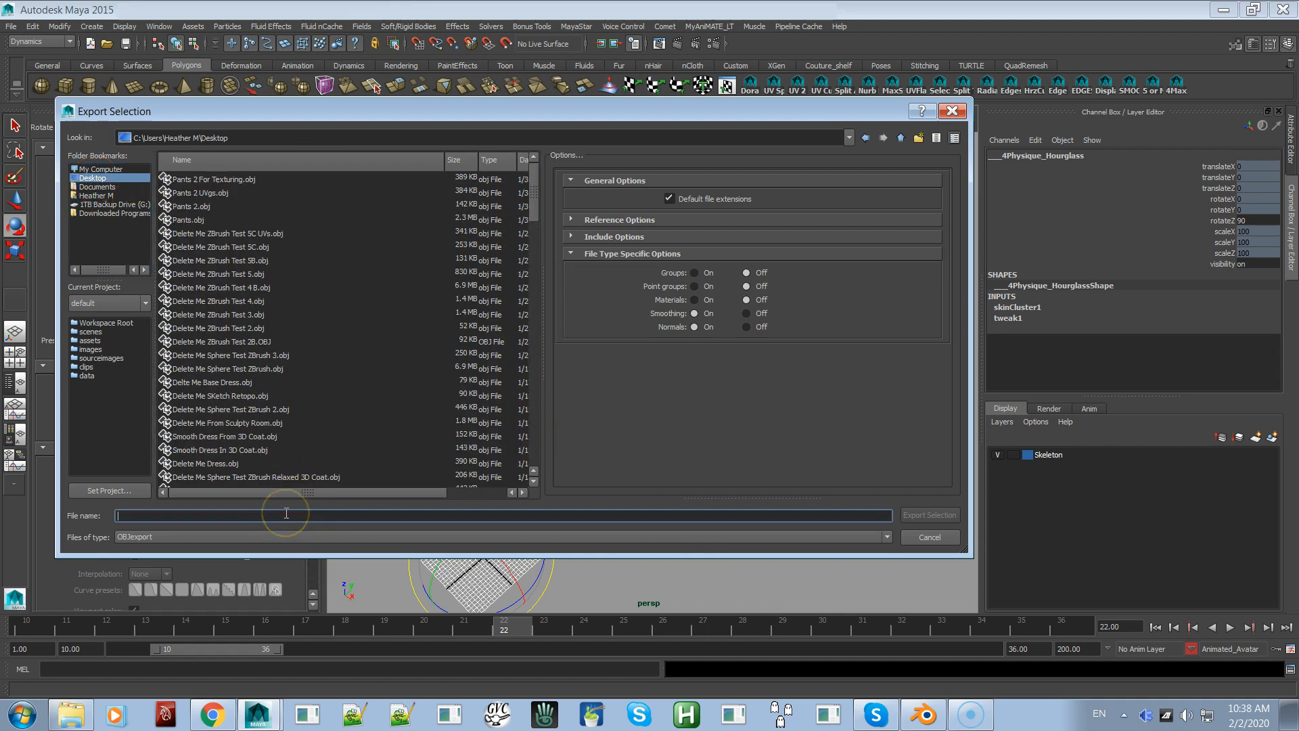
{"action": "type", "text": "S"}
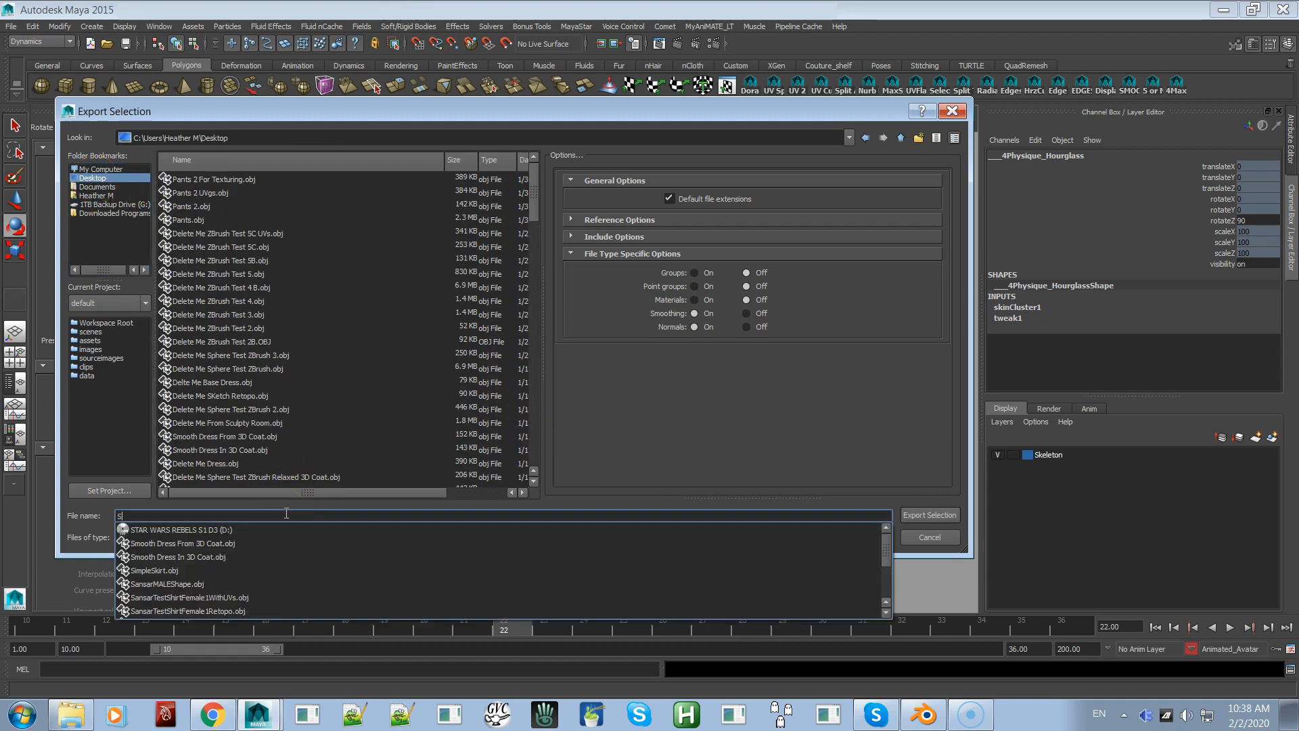
{"action": "type", "text": "Link Hourglass TPose"}
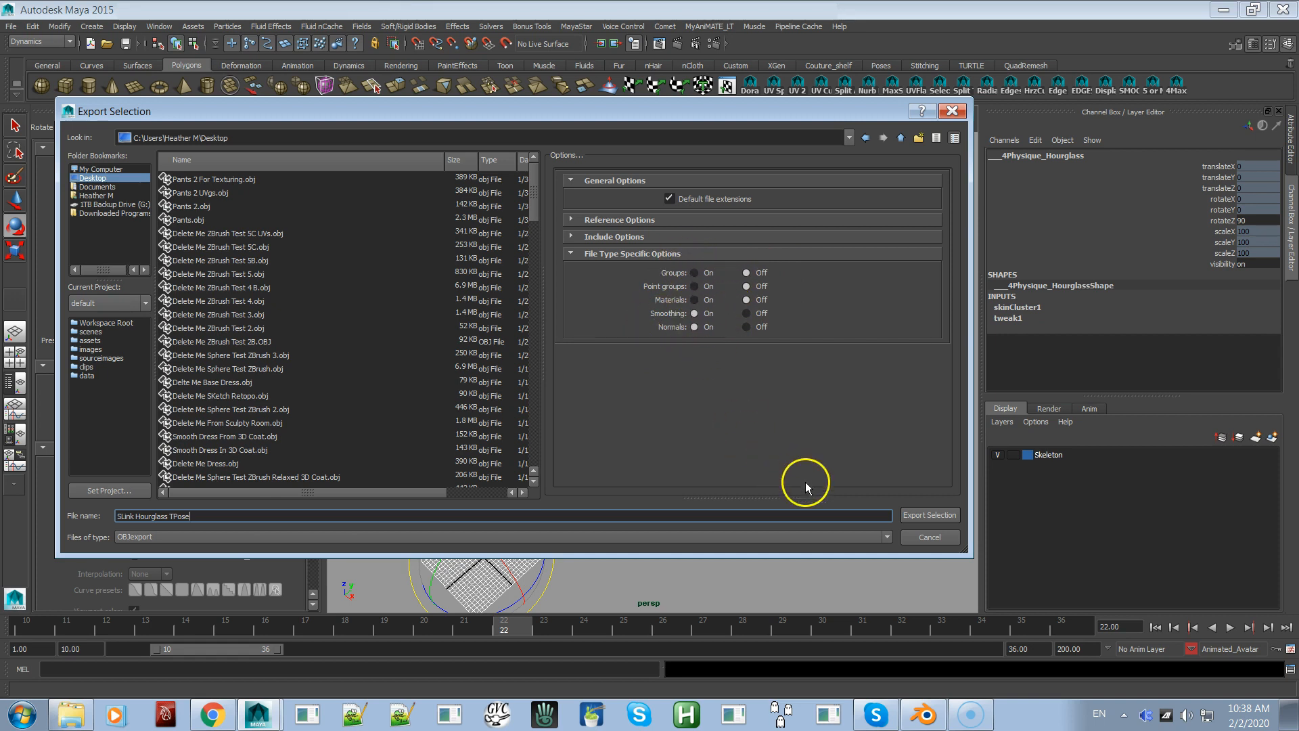
{"action": "left_click", "coordinate": [937, 516]}
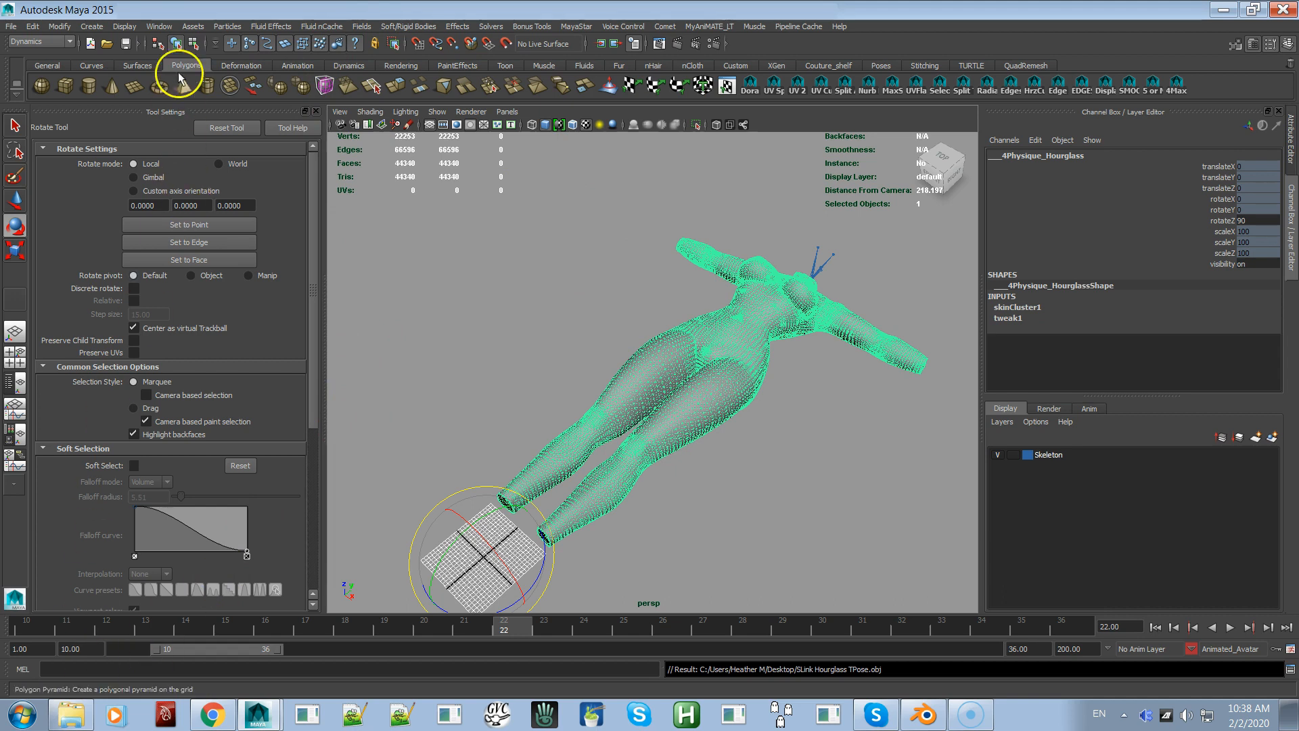
- Open the Plug-in Manager and examine the Loaded and Auto load settings in the Maya2015/bin/plug-ins list, including objExport.mll
{"action": "left_click", "coordinate": [153, 29]}
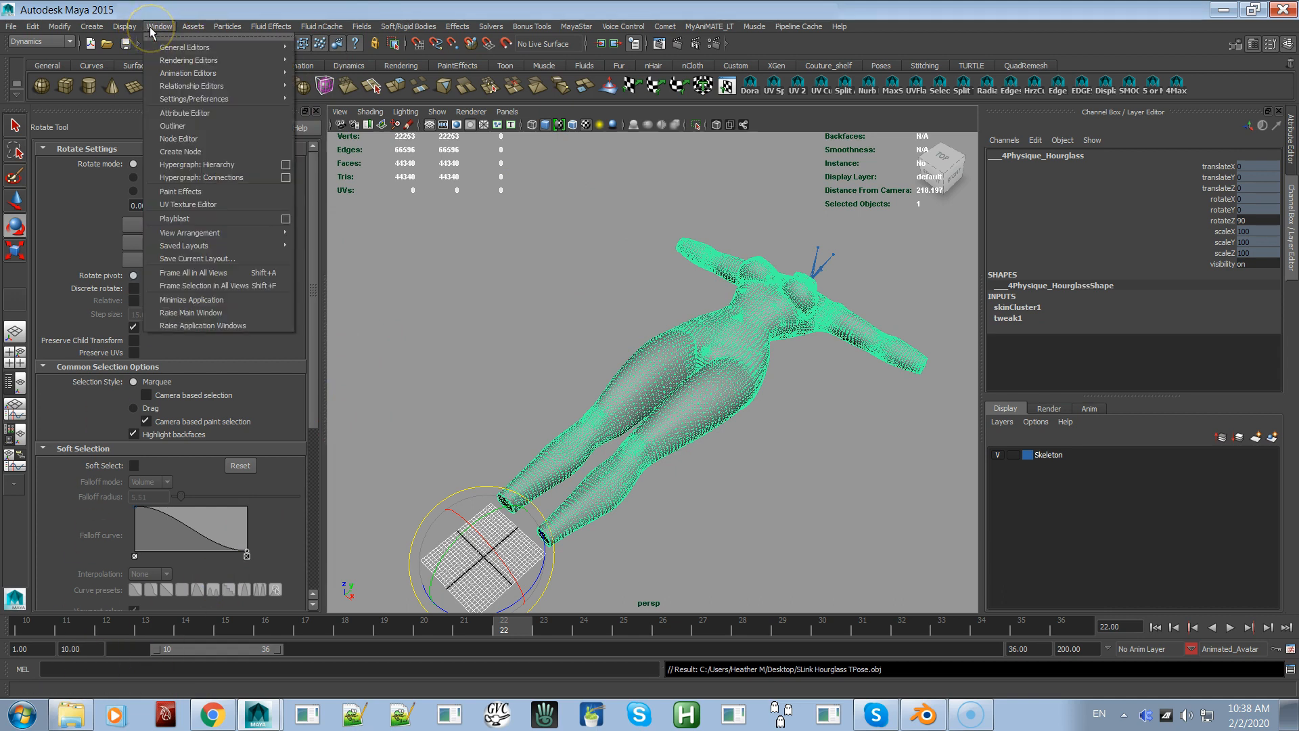
{"action": "mouse_move", "coordinate": [237, 105]}
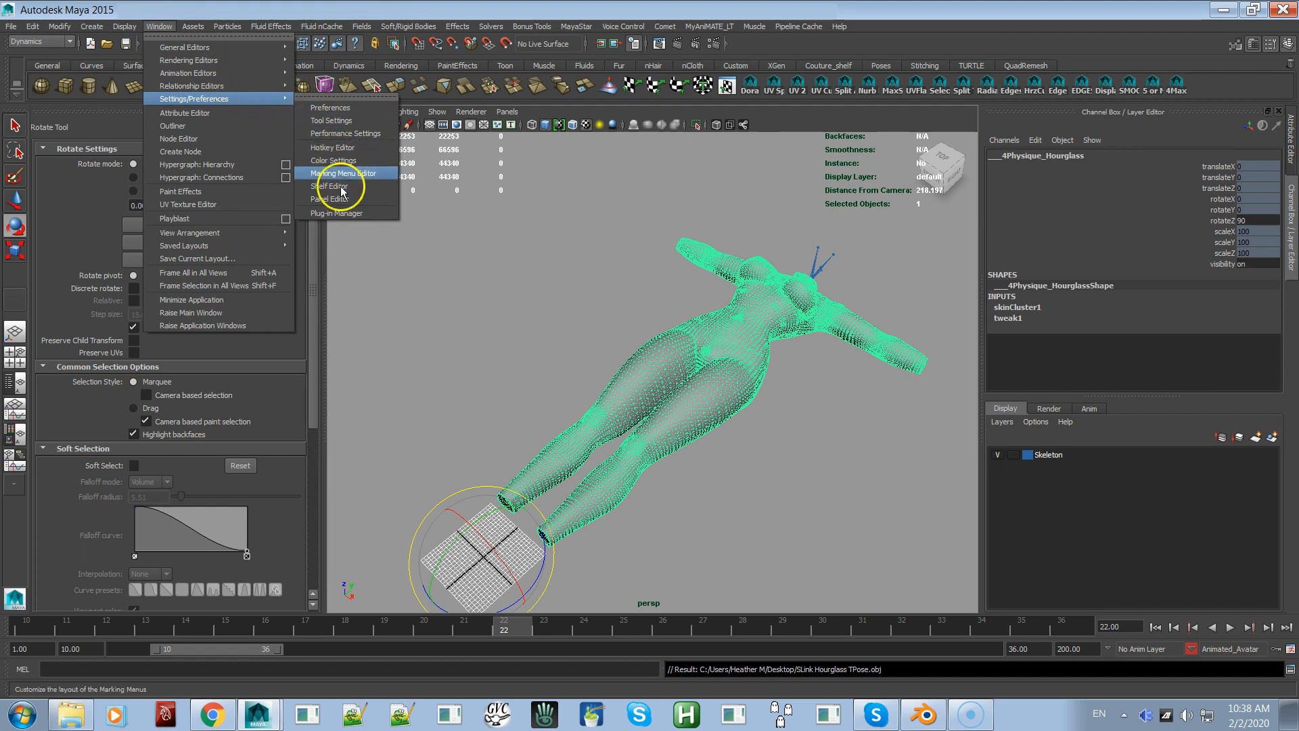
{"action": "left_click", "coordinate": [340, 212]}
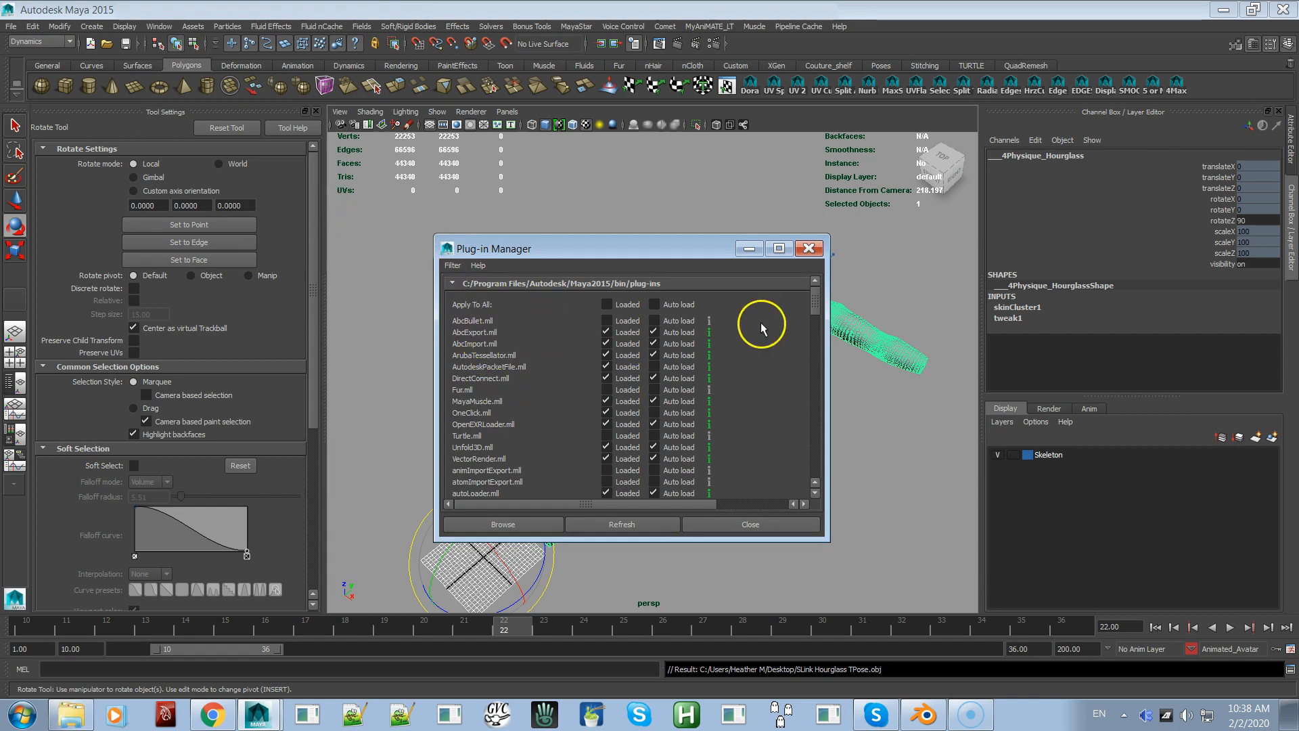
{"action": "scroll", "coordinate": [785, 313], "scroll_direction": "down", "scroll_amount": 6}
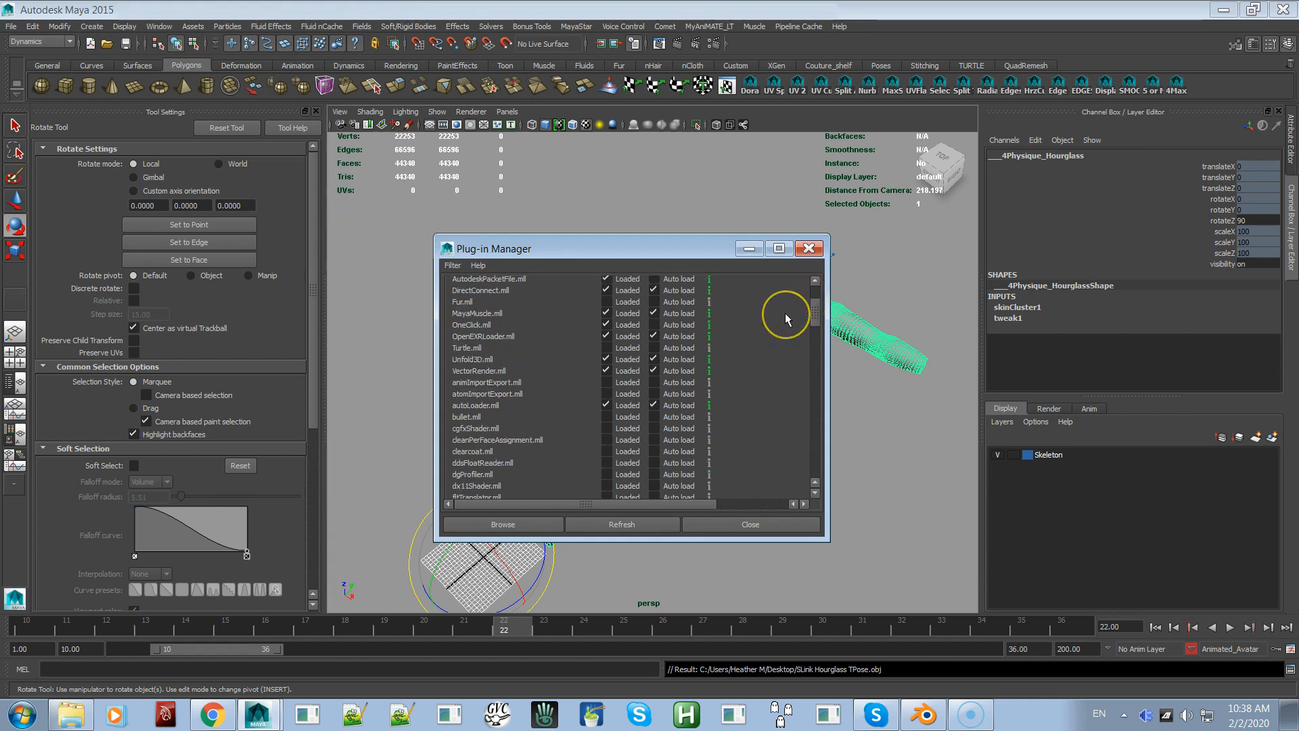
{"action": "scroll", "coordinate": [785, 315], "scroll_direction": "down", "scroll_amount": 5}
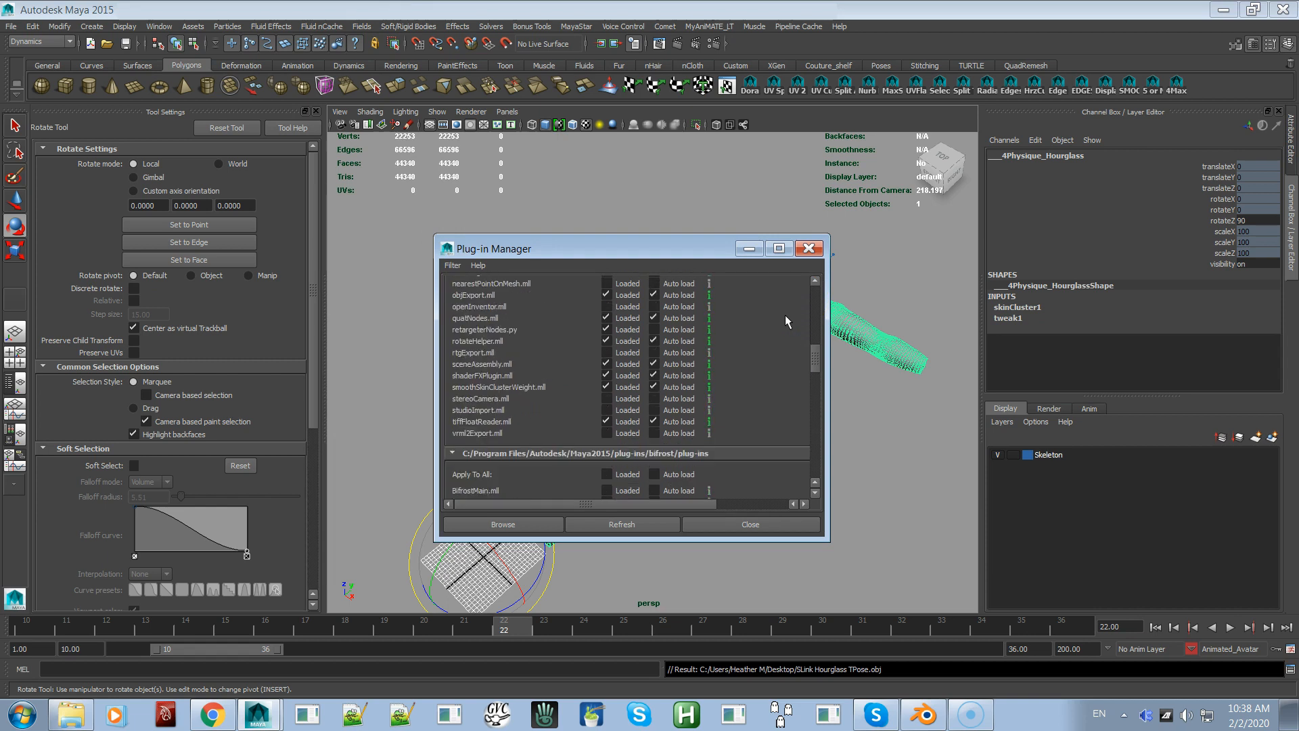
{"action": "left_click", "coordinate": [618, 364]}
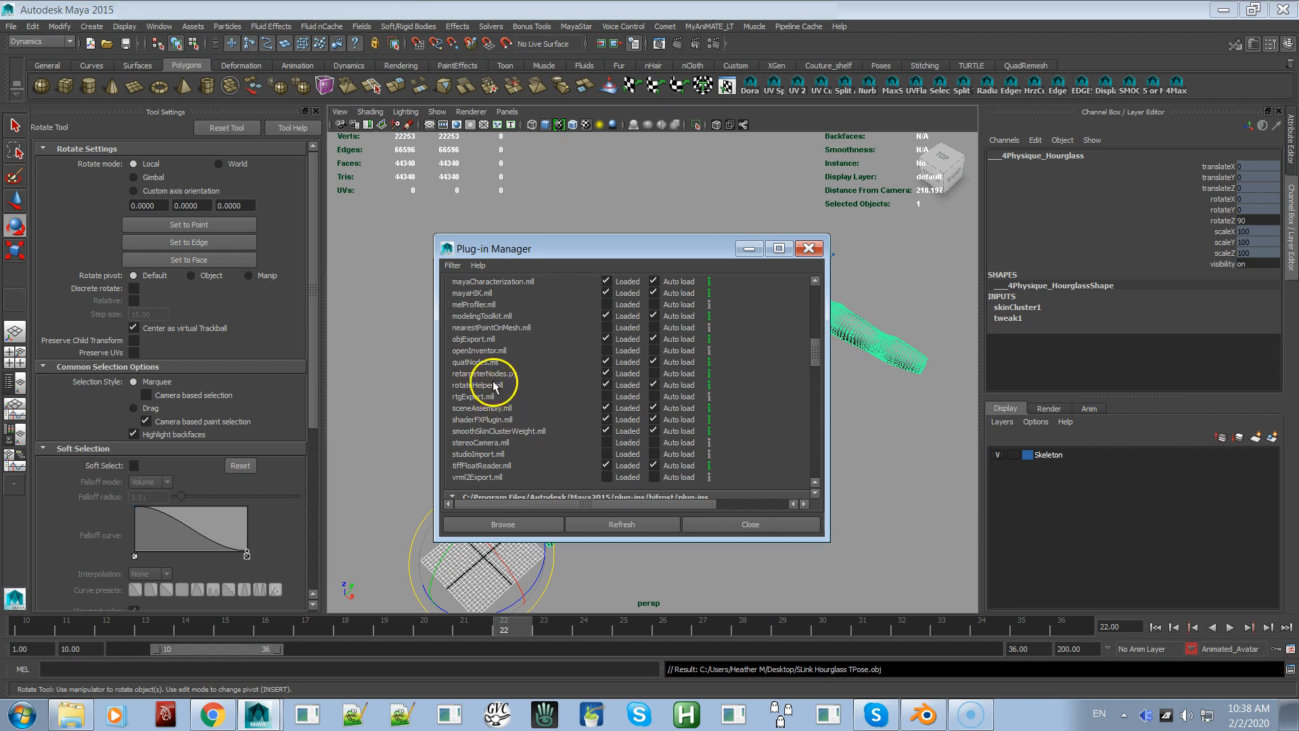
{"action": "scroll", "coordinate": [493, 338], "scroll_direction": "up", "scroll_amount": 1}
{"action": "scroll", "coordinate": [492, 338], "scroll_direction": "up", "scroll_amount": 2}
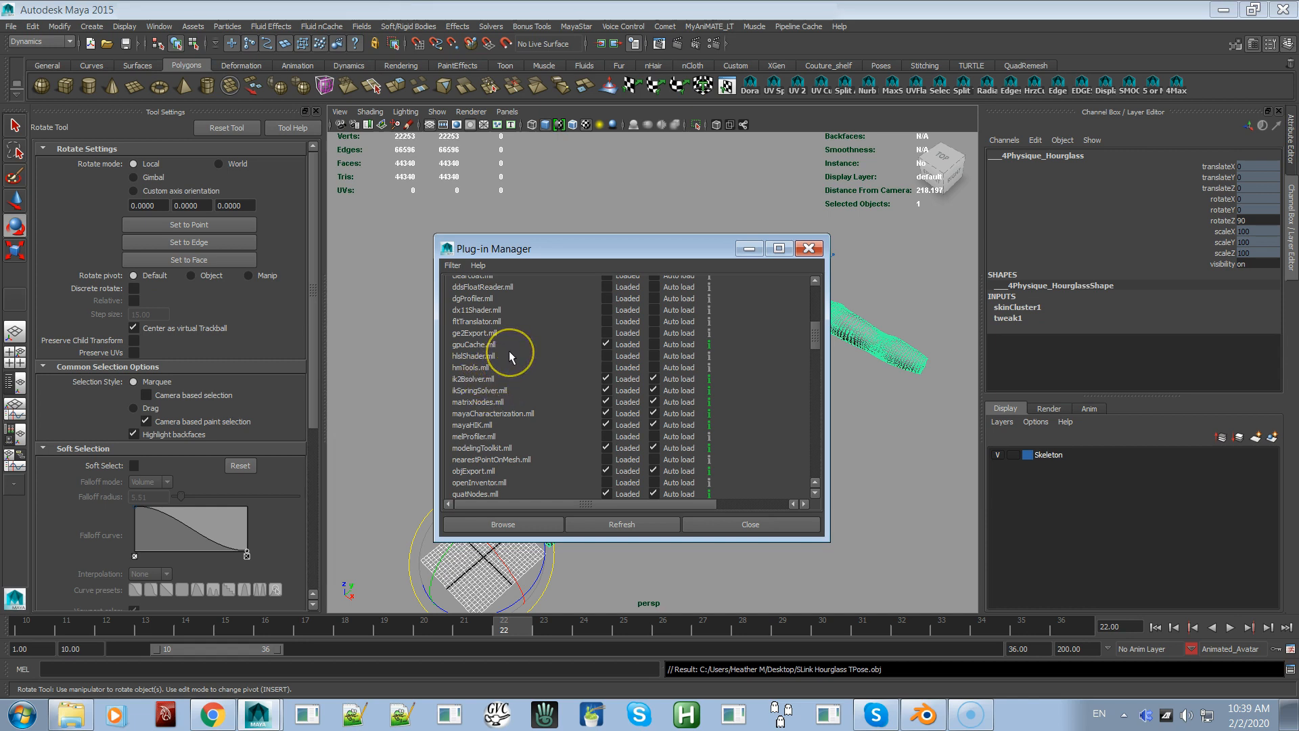
{"action": "scroll", "coordinate": [508, 351], "scroll_direction": "down", "scroll_amount": 1}
{"action": "scroll", "coordinate": [509, 351], "scroll_direction": "up", "scroll_amount": 3}
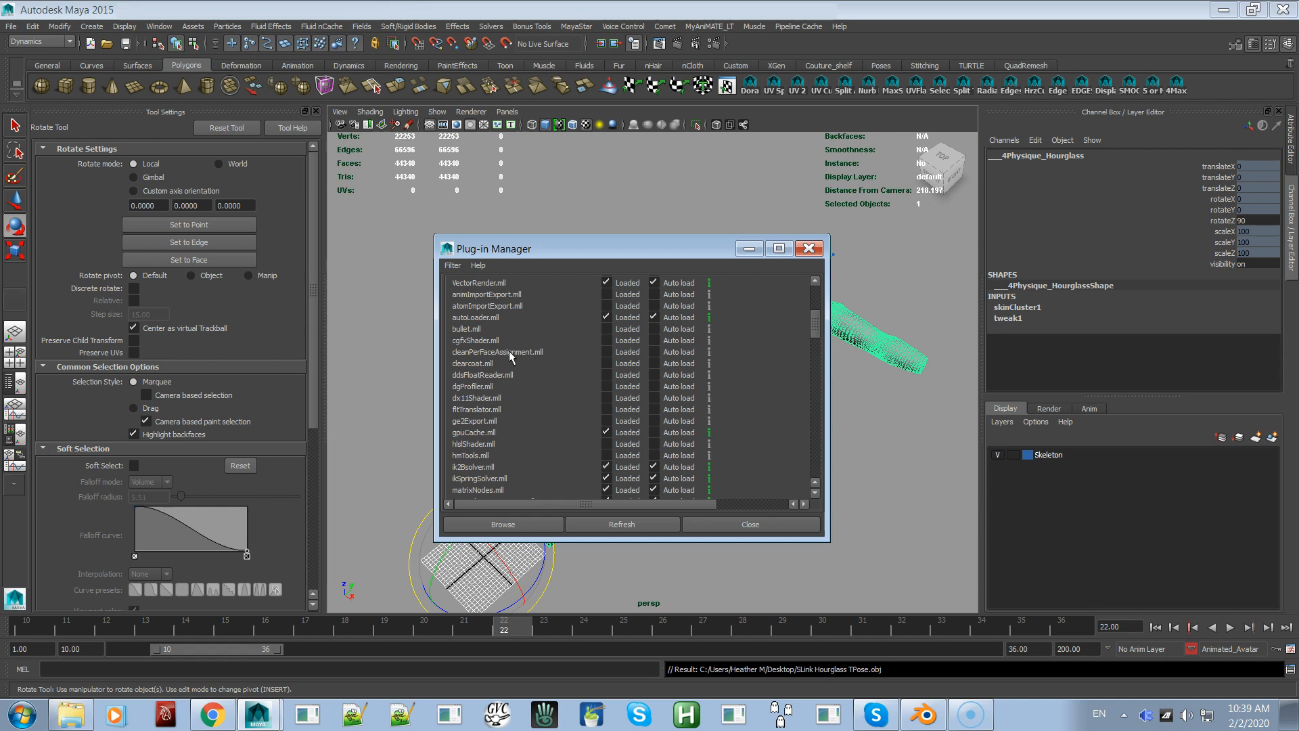
{"action": "scroll", "coordinate": [511, 357], "scroll_direction": "up", "scroll_amount": 3}
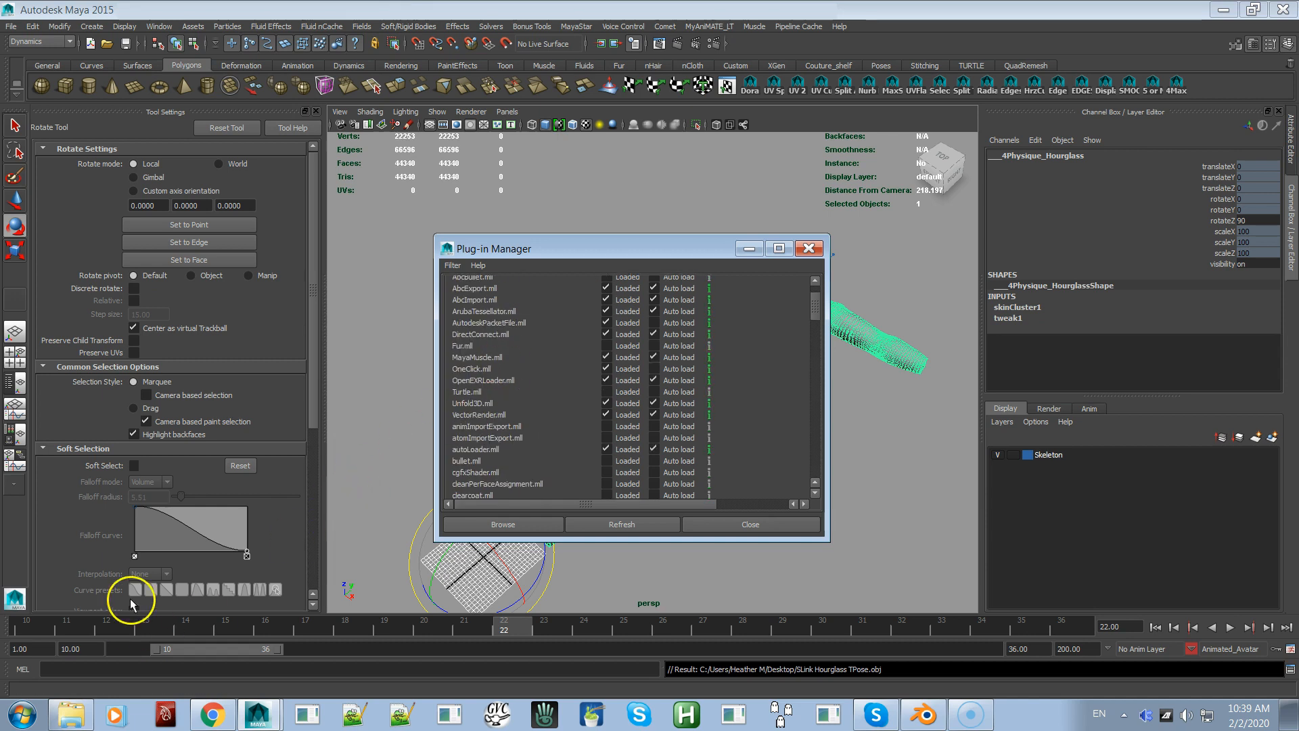
{"action": "scroll", "coordinate": [495, 431], "scroll_direction": "down", "scroll_amount": 8}
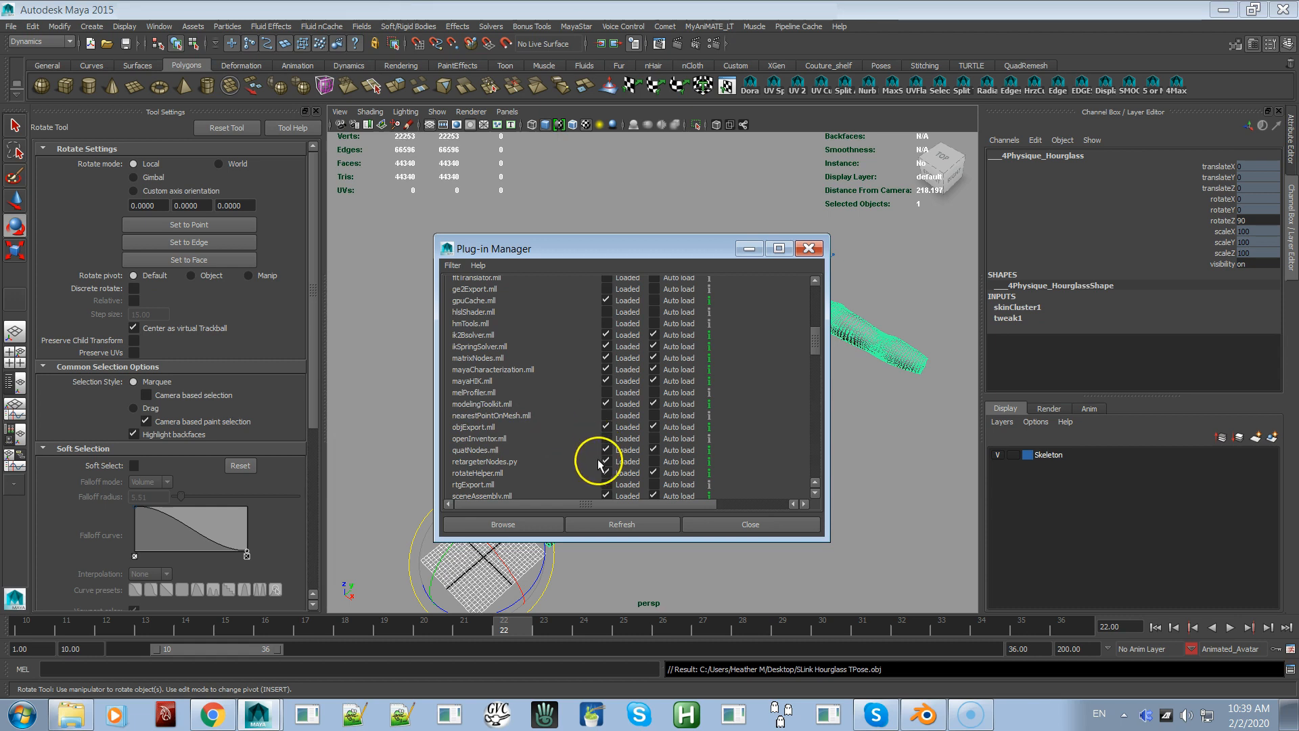
{"action": "scroll", "coordinate": [601, 428], "scroll_direction": "down", "scroll_amount": 1}
{"action": "scroll", "coordinate": [601, 428], "scroll_direction": "down", "scroll_amount": 1}
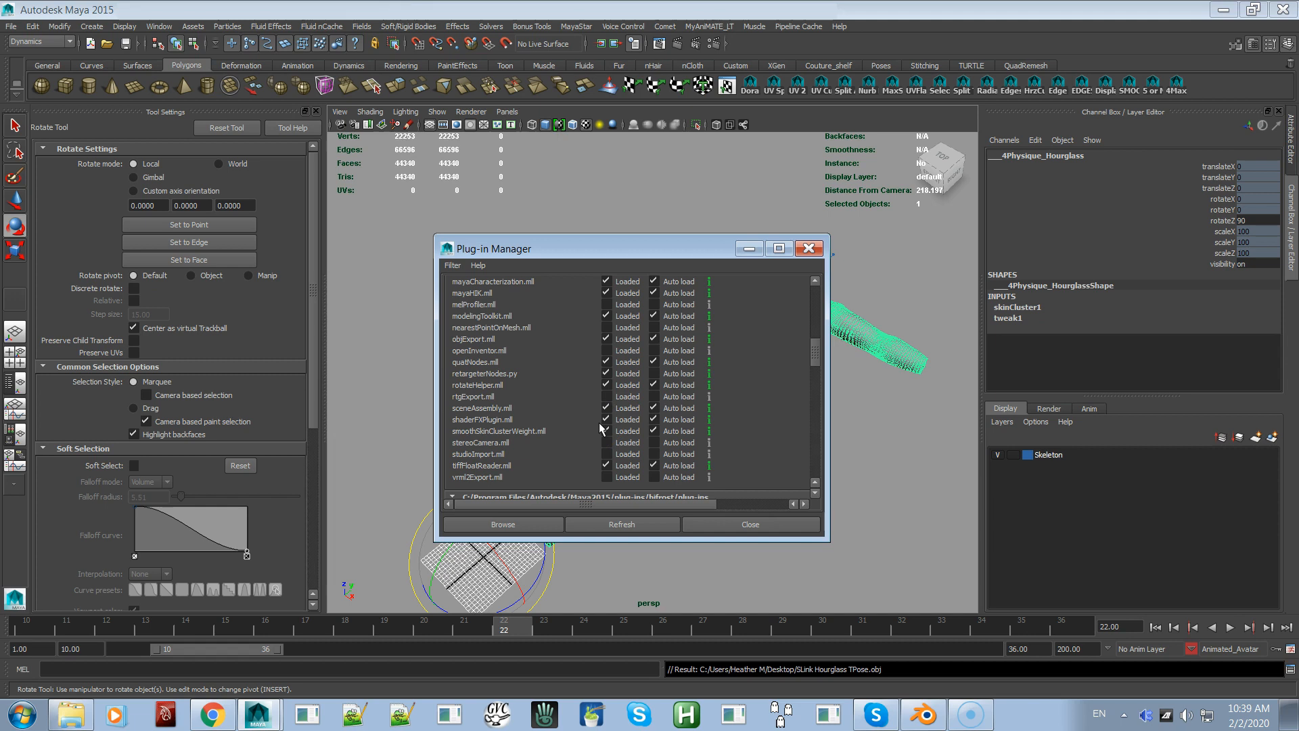
{"action": "scroll", "coordinate": [601, 428], "scroll_direction": "up", "scroll_amount": 3}
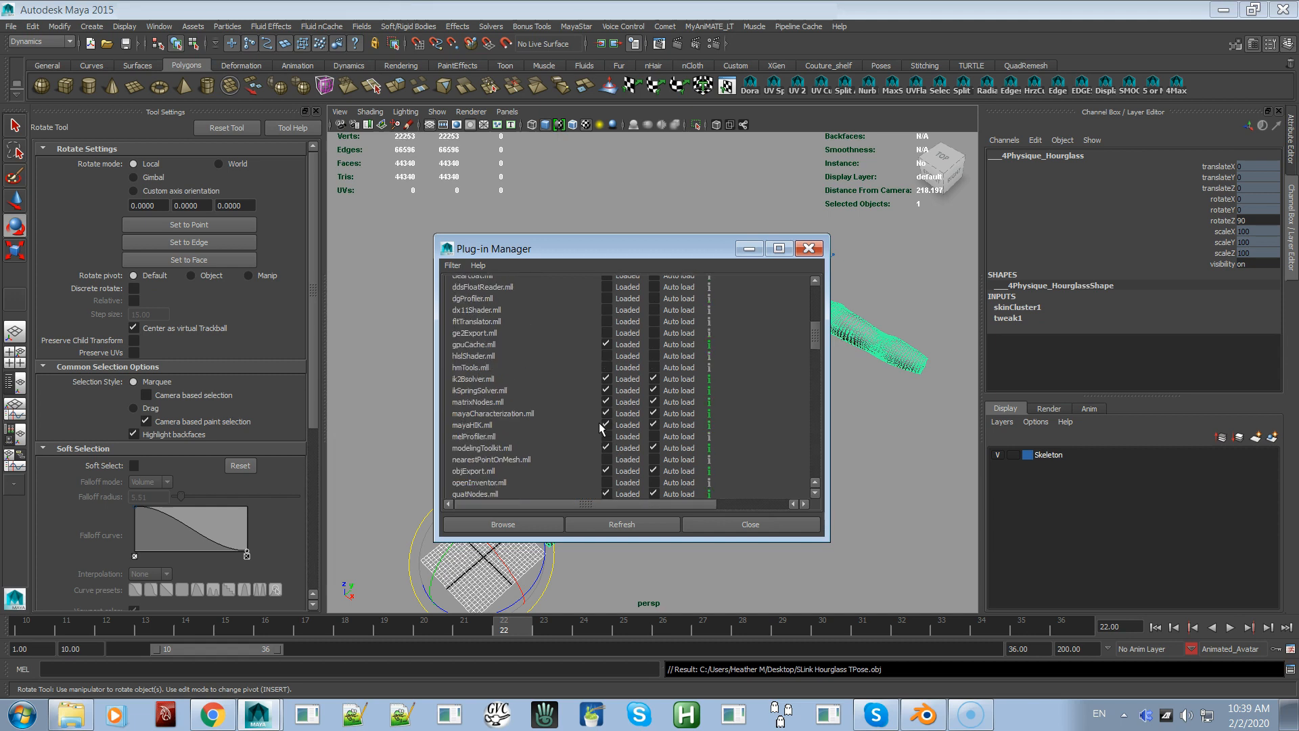
{"action": "scroll", "coordinate": [600, 428], "scroll_direction": "up", "scroll_amount": 3}
{"action": "scroll", "coordinate": [599, 423], "scroll_direction": "up", "scroll_amount": 3}
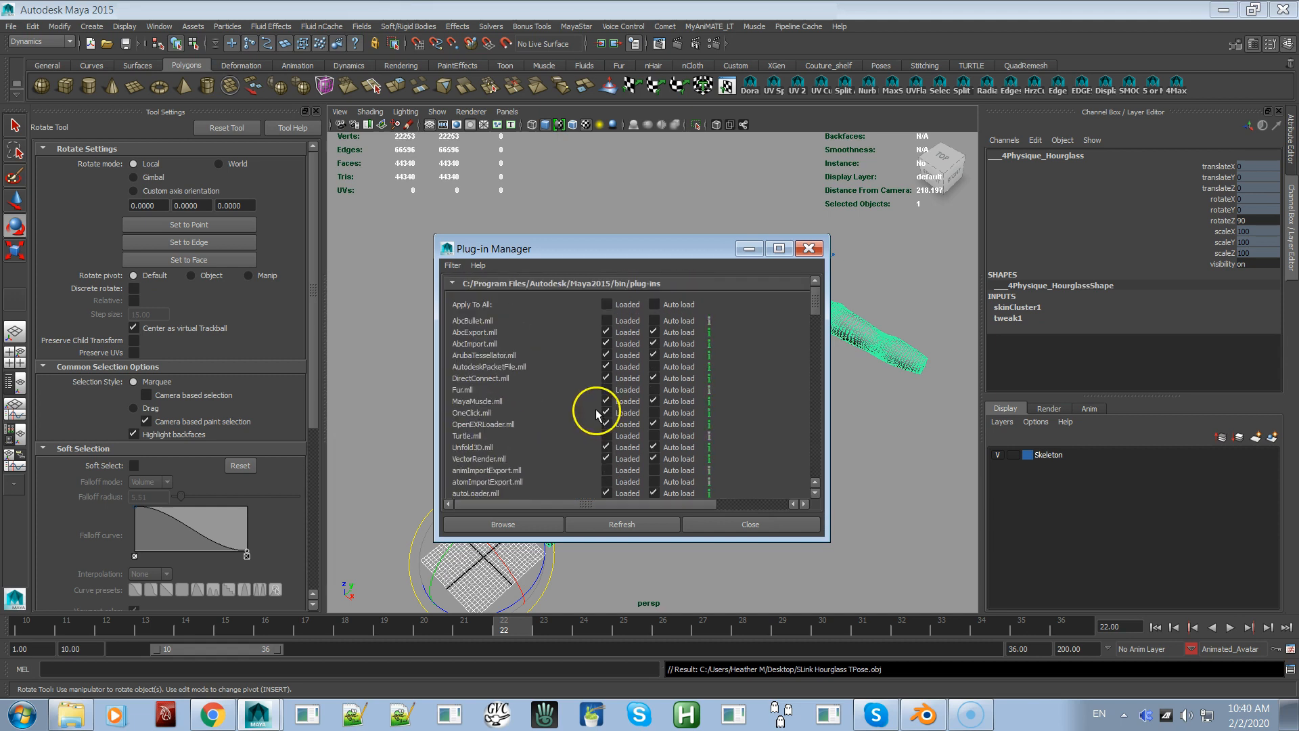
{"action": "scroll", "coordinate": [479, 405], "scroll_direction": "down", "scroll_amount": 1}
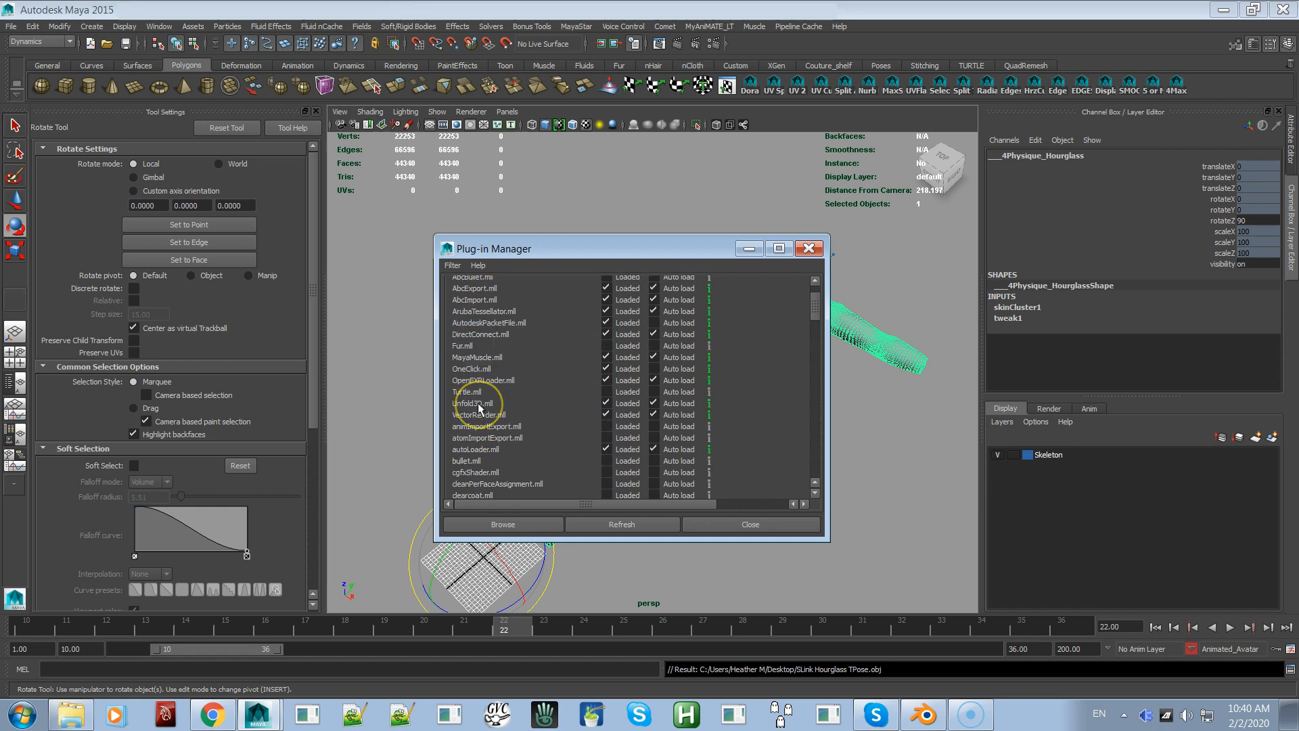
{"action": "scroll", "coordinate": [477, 403], "scroll_direction": "down", "scroll_amount": 3}
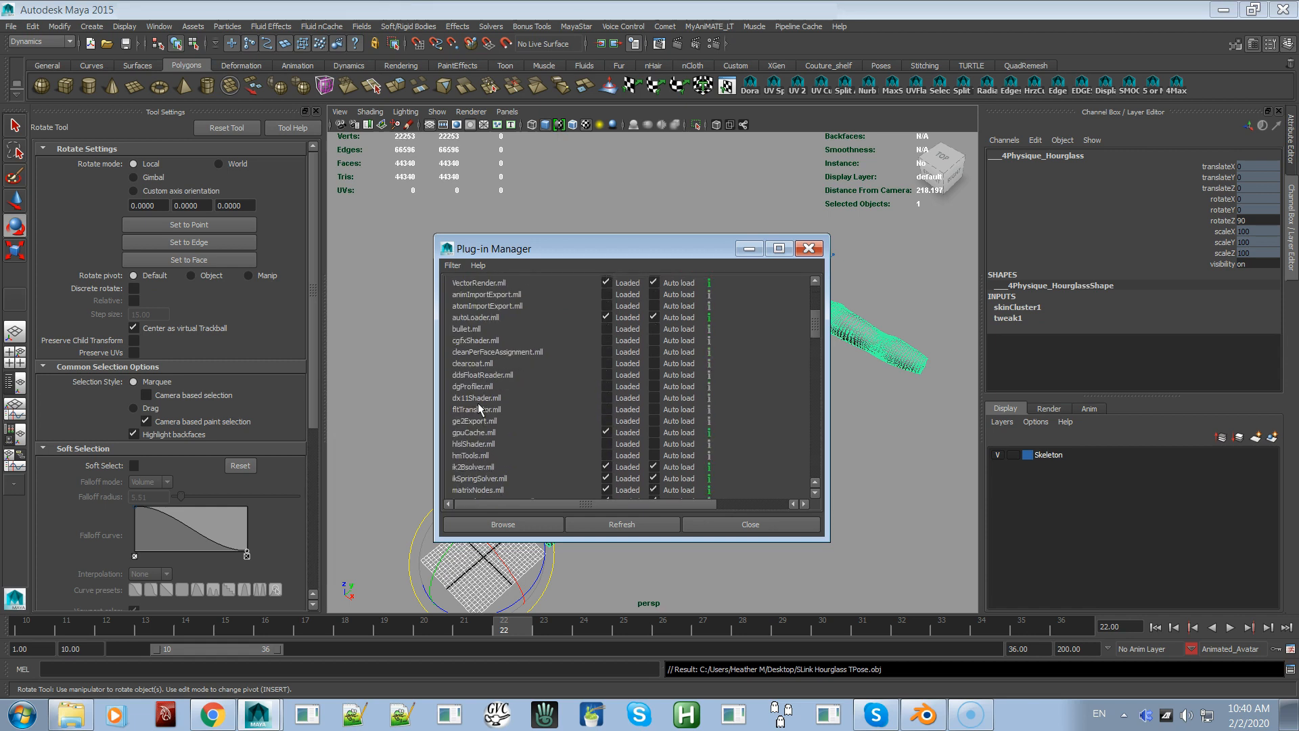
{"action": "scroll", "coordinate": [478, 403], "scroll_direction": "down", "scroll_amount": 2}
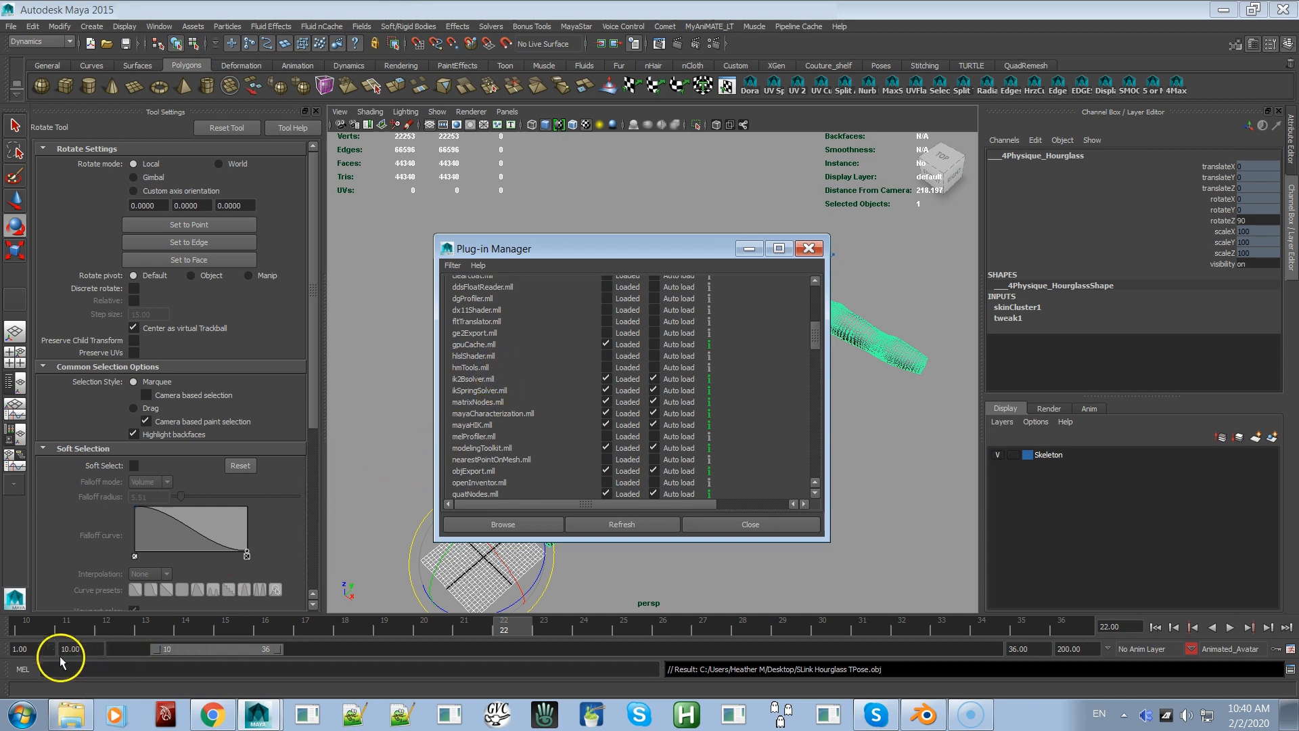
- Examine the Loaded and Auto load settings of the bin, QuadRemesher, fbx and other plug-in groups, including fbxmaya.mll, and close the Plug-in Manager
{"action": "scroll", "coordinate": [502, 457], "scroll_direction": "down", "scroll_amount": 10}
{"action": "scroll", "coordinate": [499, 445], "scroll_direction": "down", "scroll_amount": 1}
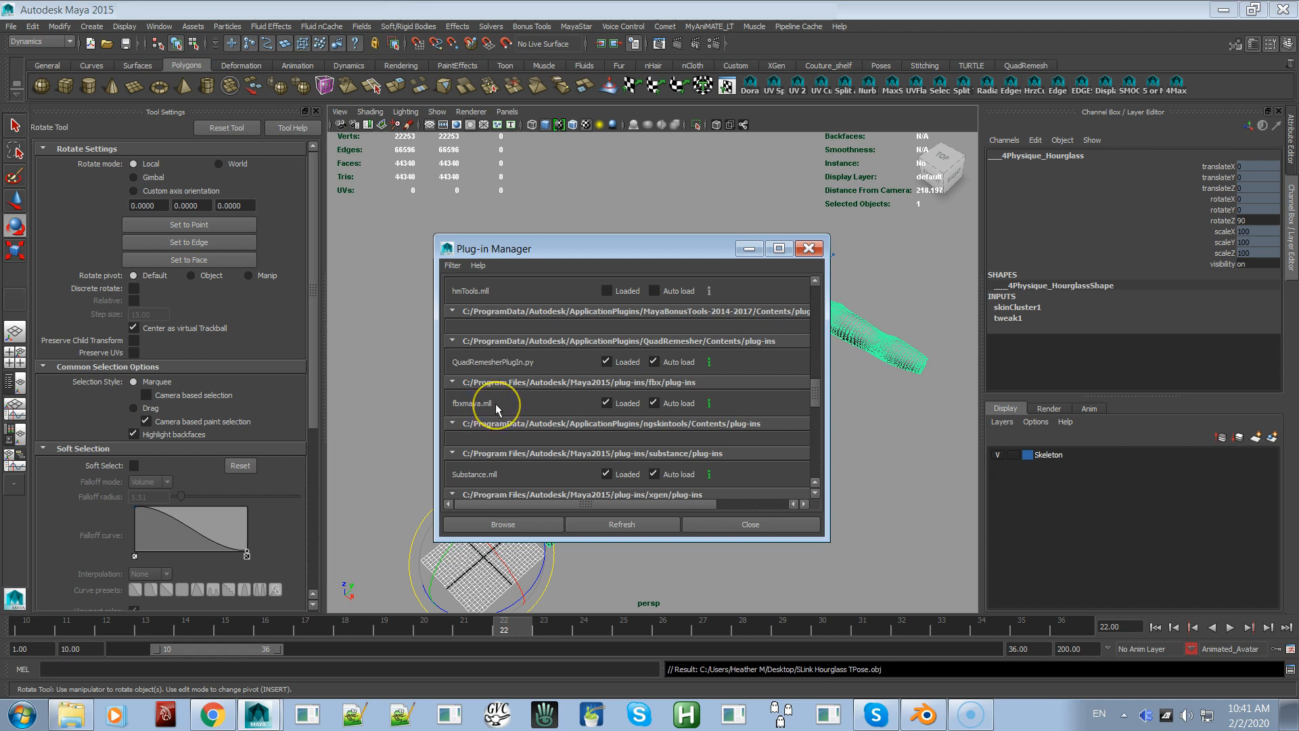
{"action": "scroll", "coordinate": [495, 403], "scroll_direction": "up", "scroll_amount": 5}
{"action": "scroll", "coordinate": [496, 341], "scroll_direction": "down", "scroll_amount": 7}
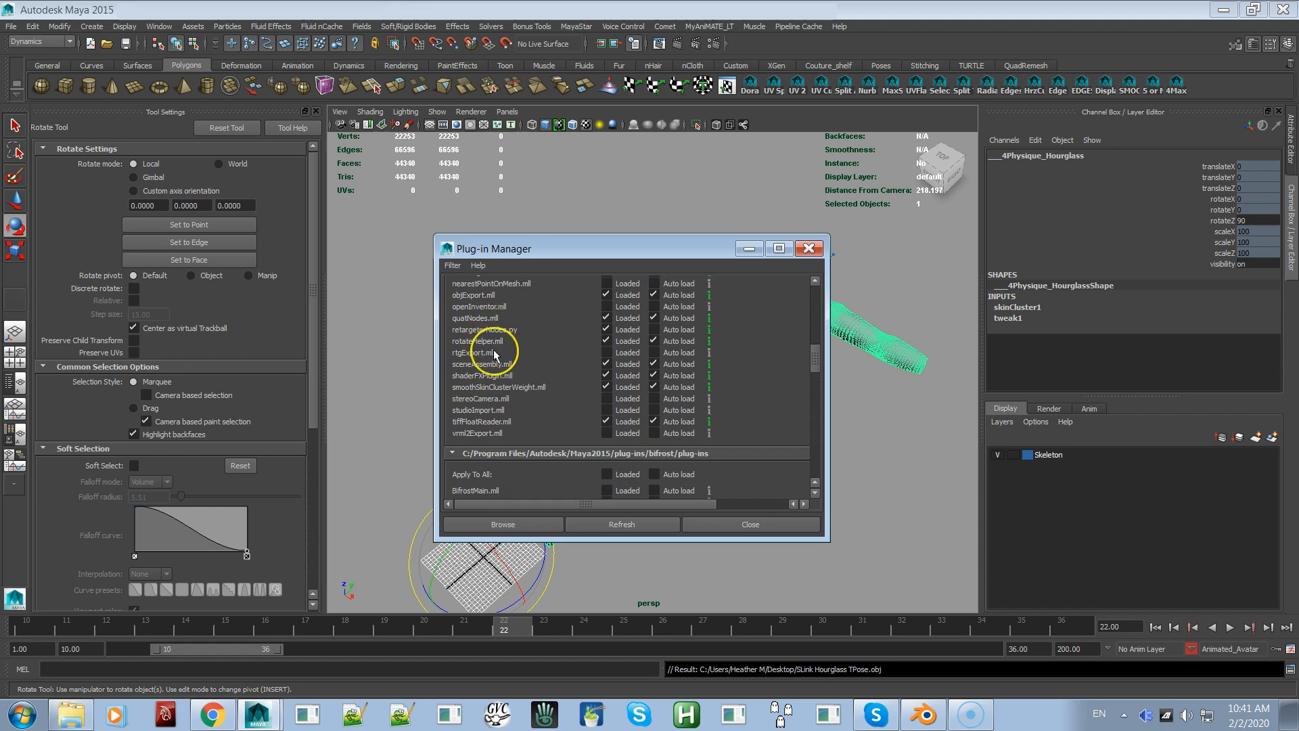
{"action": "scroll", "coordinate": [490, 339], "scroll_direction": "up", "scroll_amount": 4}
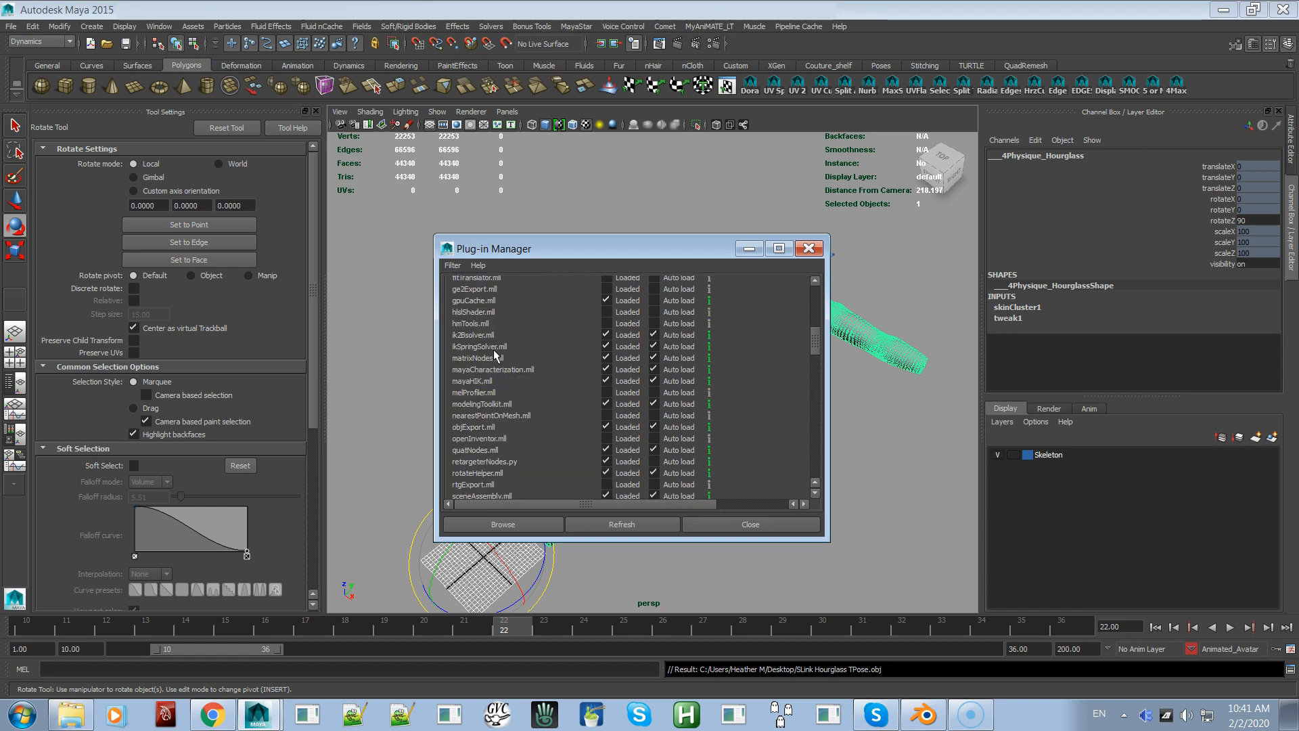
{"action": "scroll", "coordinate": [493, 349], "scroll_direction": "up", "scroll_amount": 9}
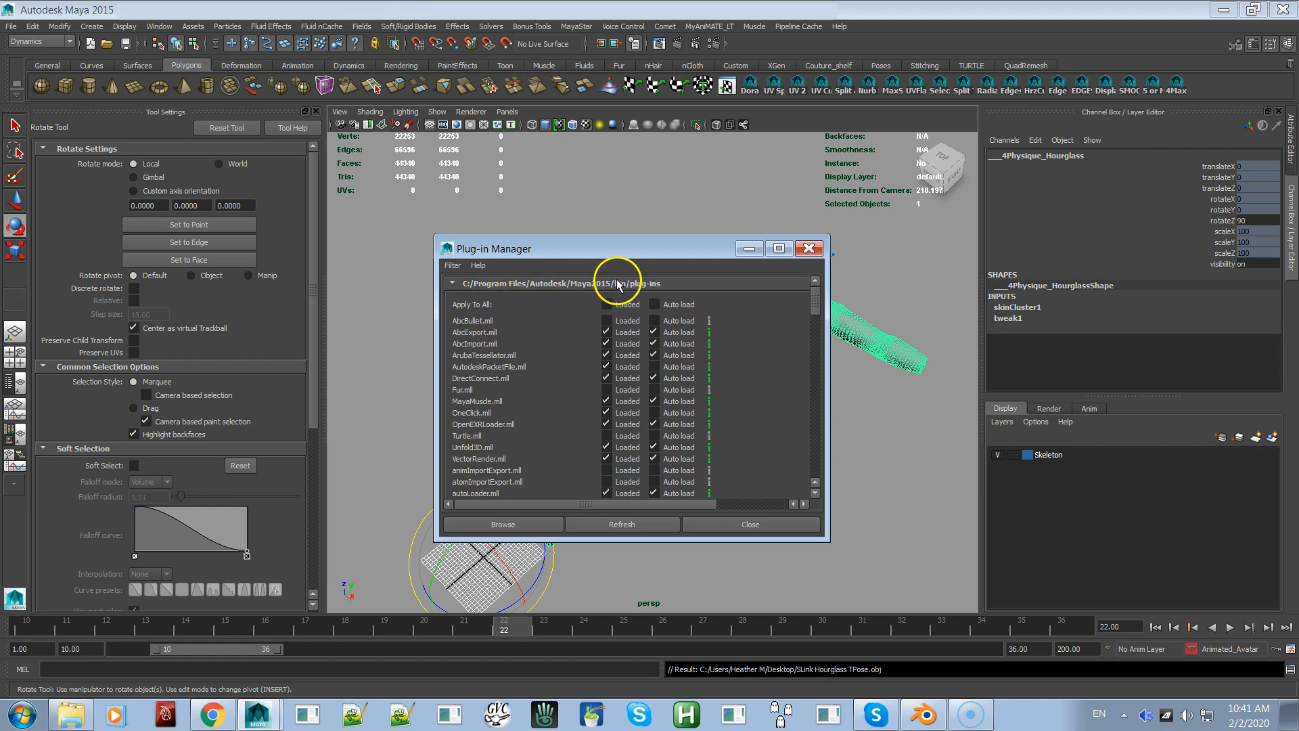
{"action": "scroll", "coordinate": [548, 347], "scroll_direction": "down", "scroll_amount": 8}
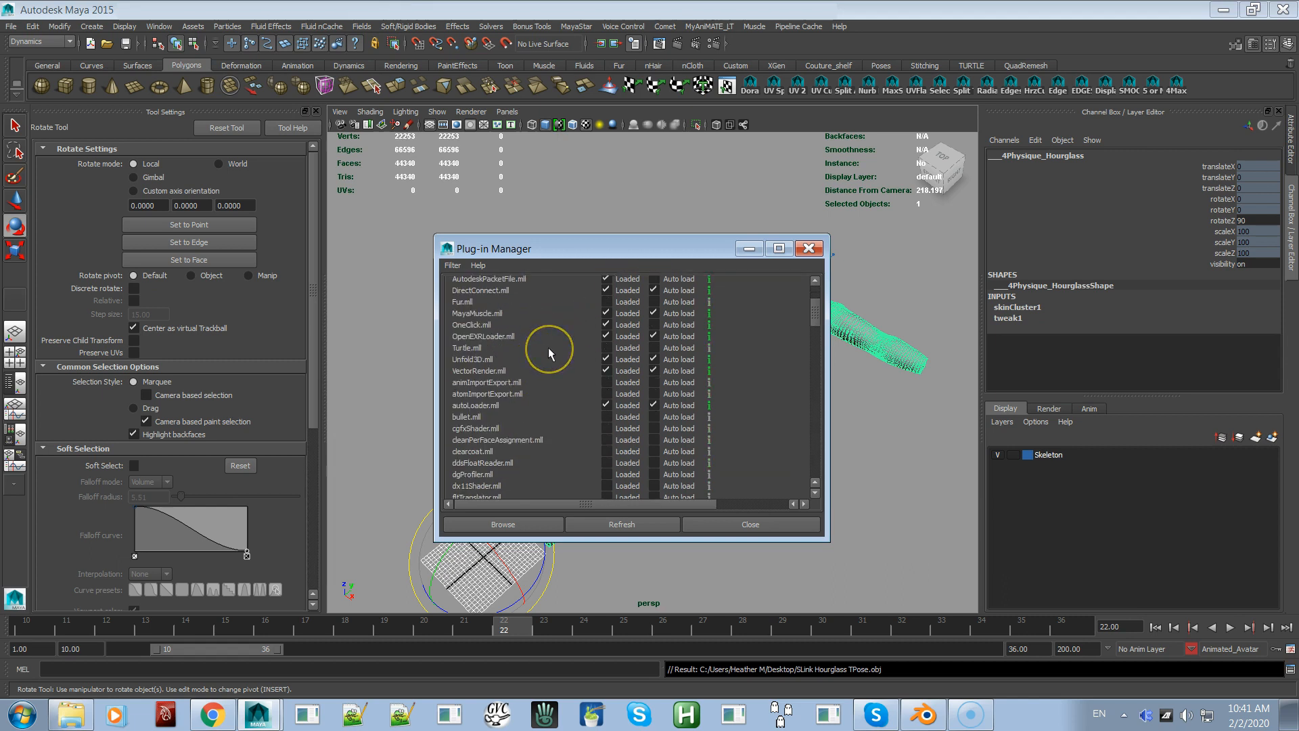
{"action": "scroll", "coordinate": [546, 349], "scroll_direction": "up", "scroll_amount": 5}
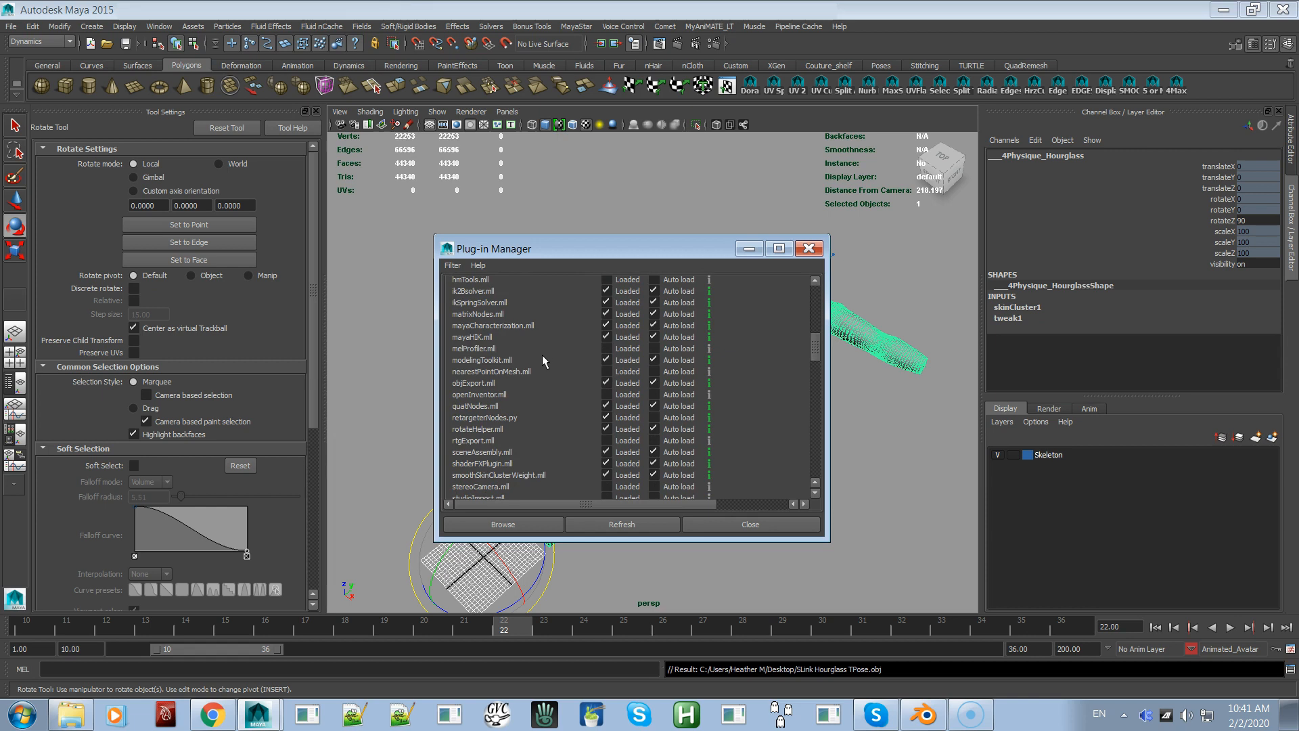
{"action": "scroll", "coordinate": [549, 358], "scroll_direction": "up", "scroll_amount": 3}
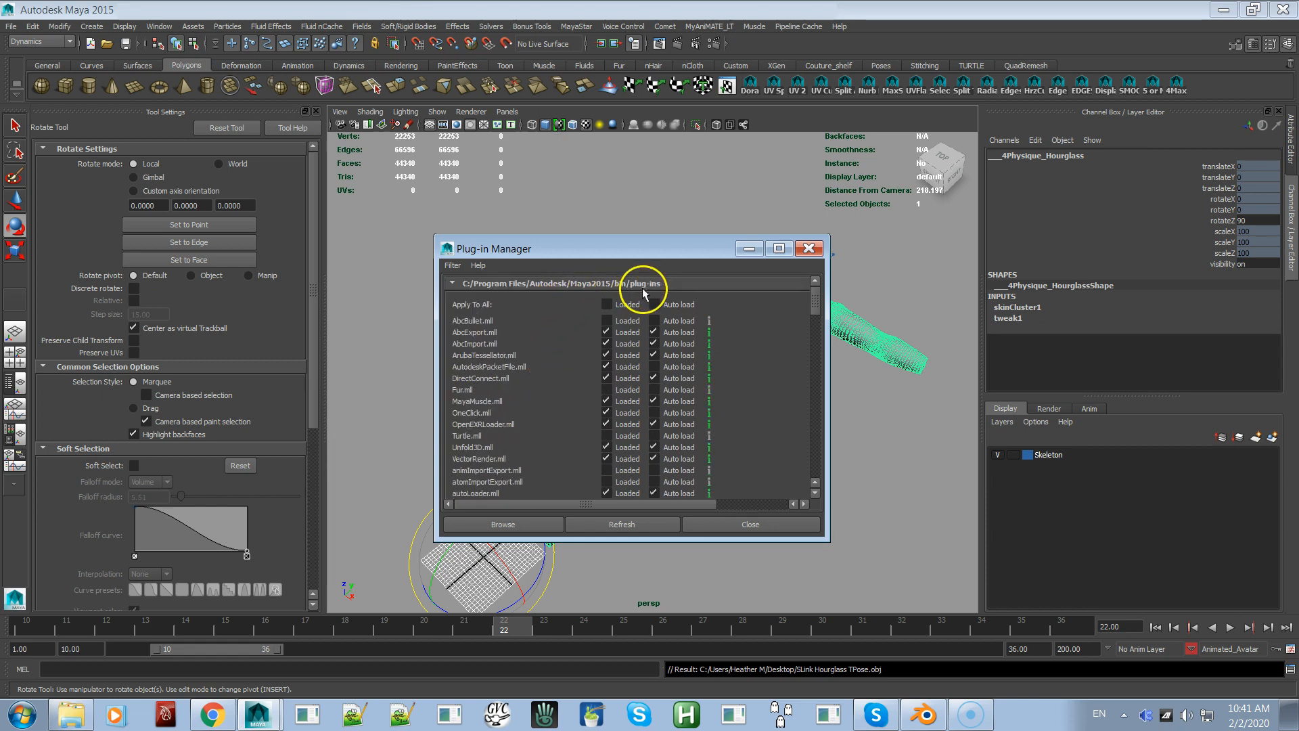
{"action": "scroll", "coordinate": [550, 362], "scroll_direction": "down", "scroll_amount": 2}
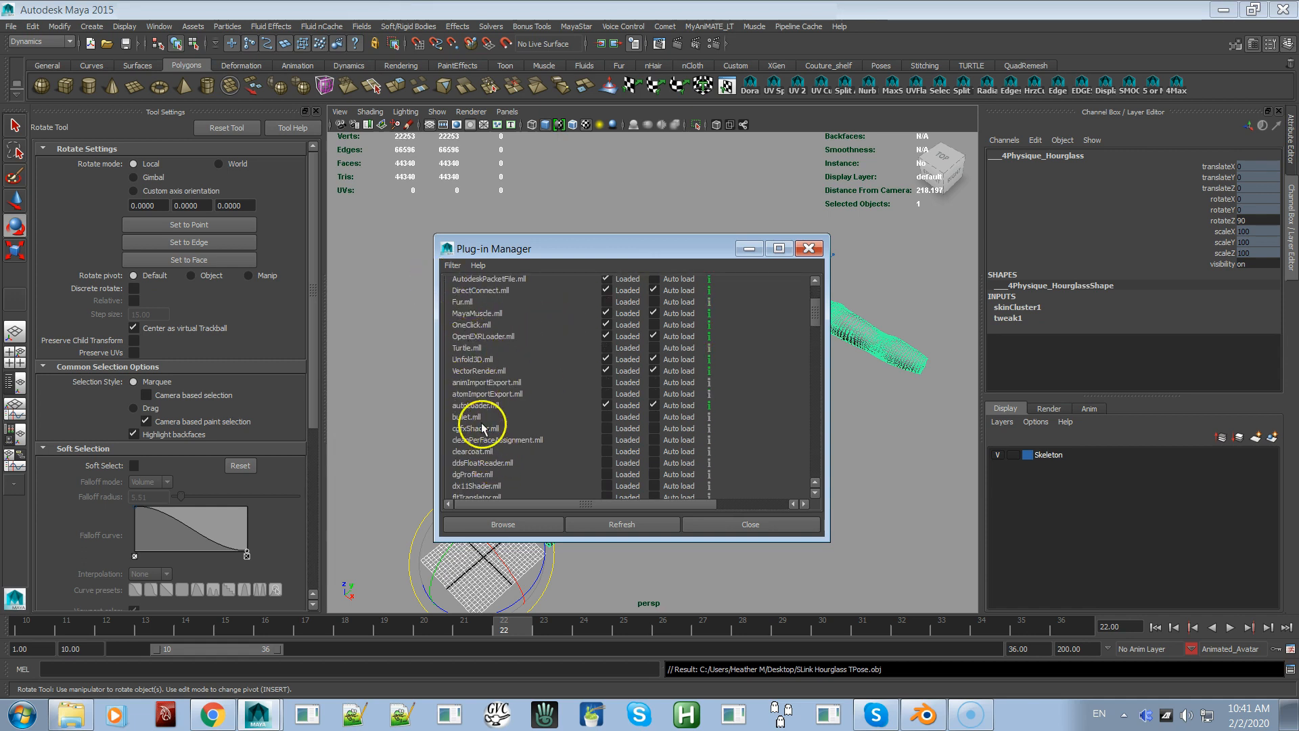
{"action": "scroll", "coordinate": [481, 420], "scroll_direction": "down", "scroll_amount": 3}
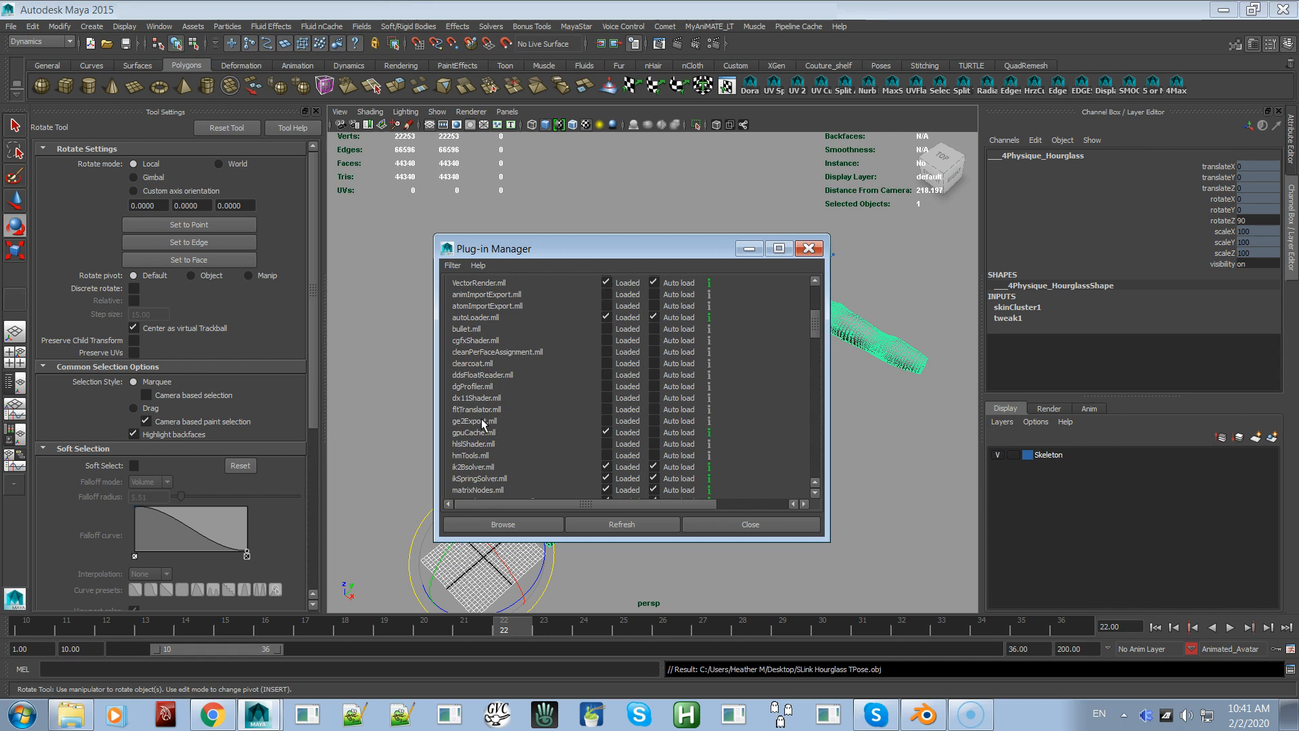
{"action": "scroll", "coordinate": [481, 421], "scroll_direction": "down", "scroll_amount": 10}
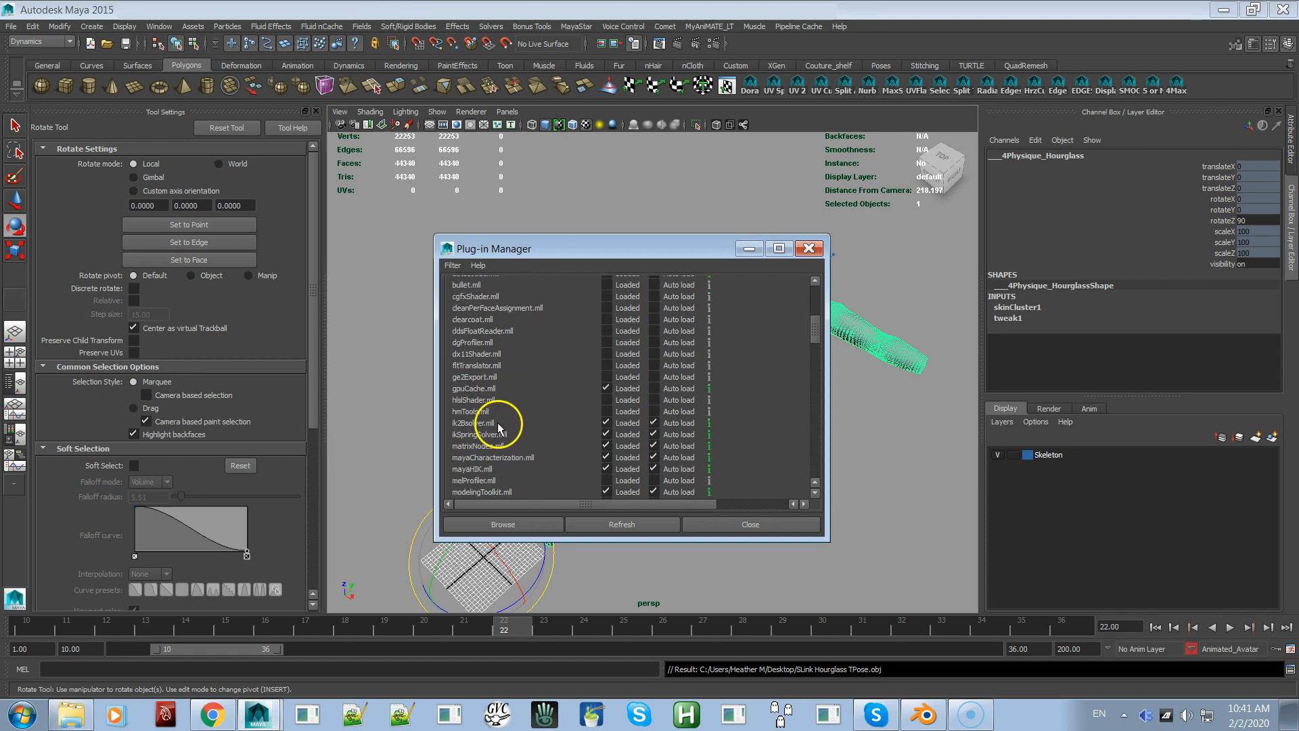
{"action": "left_click", "coordinate": [809, 249]}
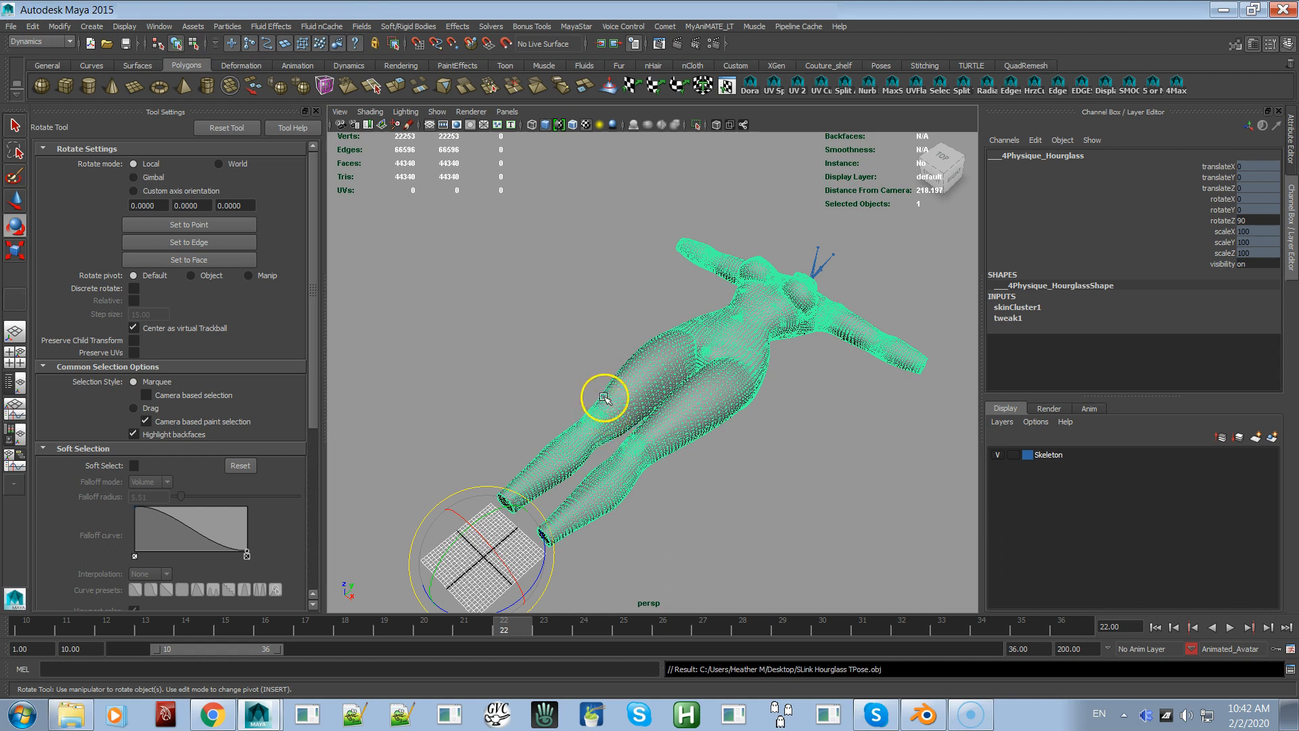
- Select only the left hip joint mHipLeft, without the body mesh, and set its rotateX to 5 to swing the leg outward
{"action": "left_click_drag", "start_coordinate": [589, 365], "coordinate": [574, 392], "text": "alt"}
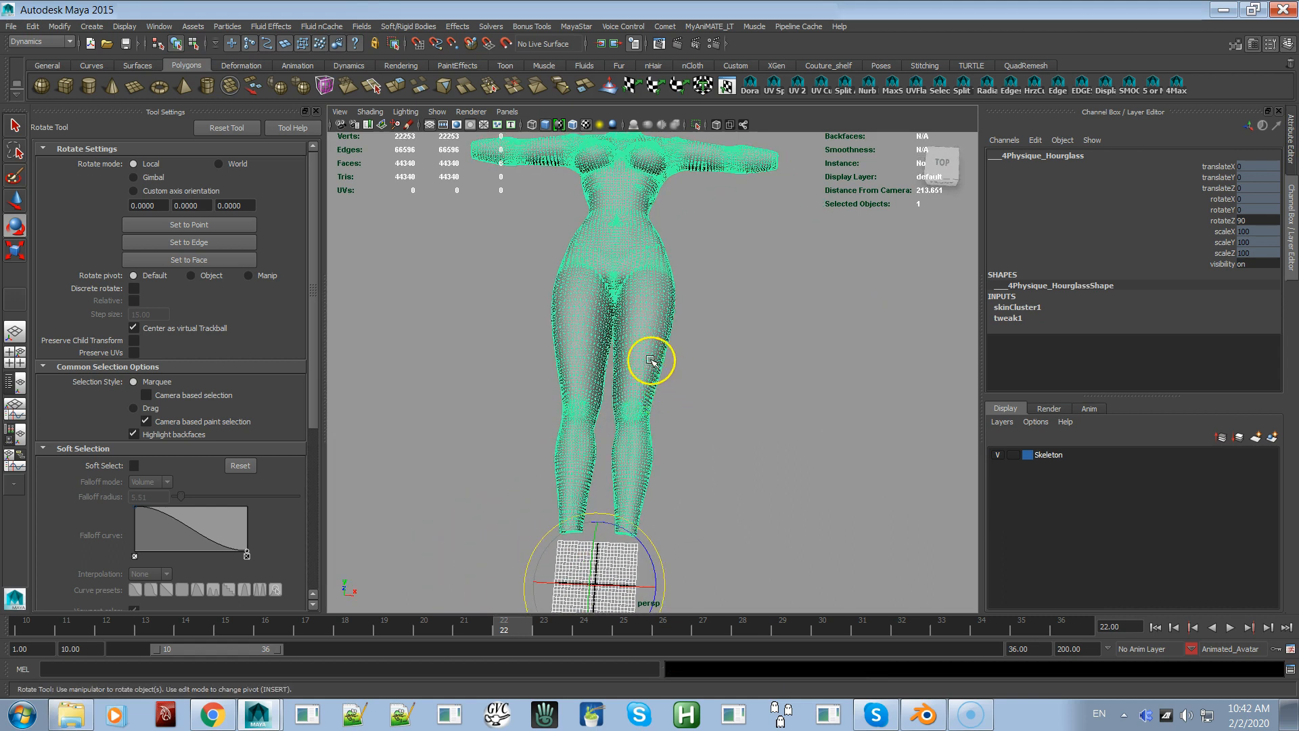
{"action": "left_click_drag", "start_coordinate": [650, 360], "coordinate": [652, 367], "text": "alt"}
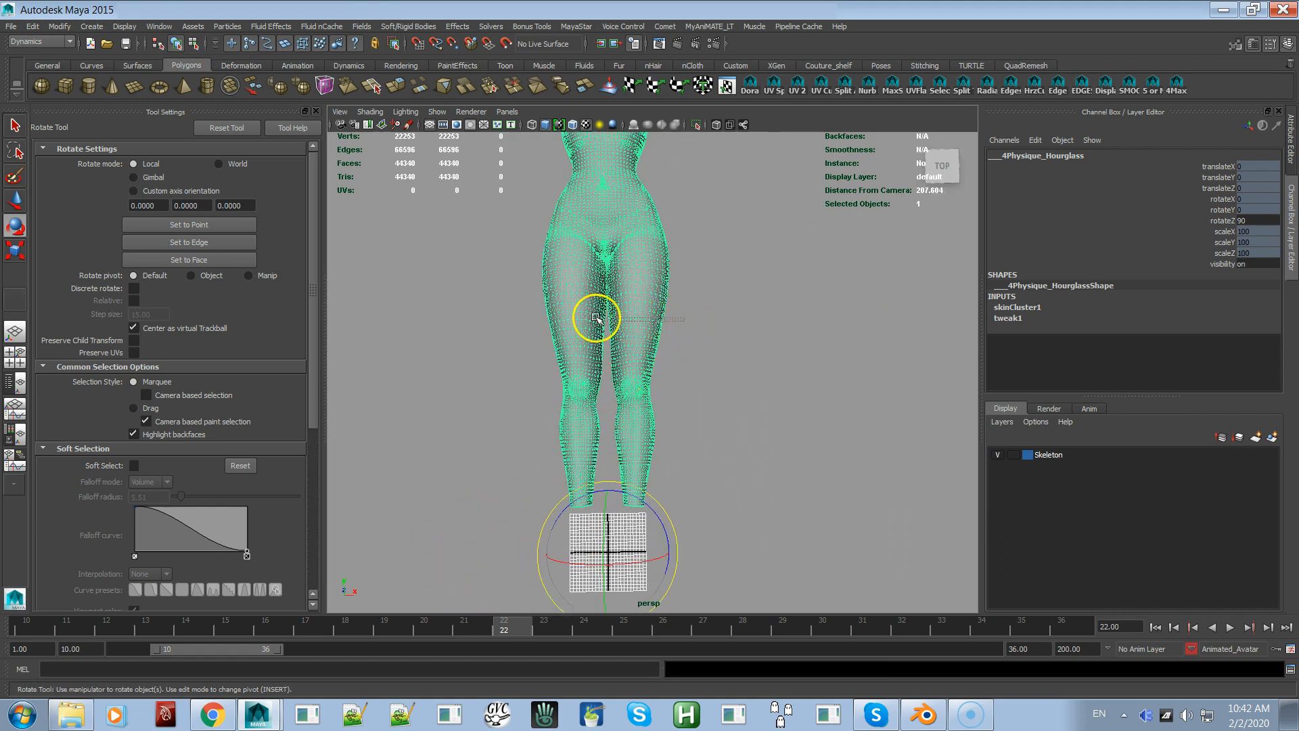
{"action": "left_click", "coordinate": [619, 312]}
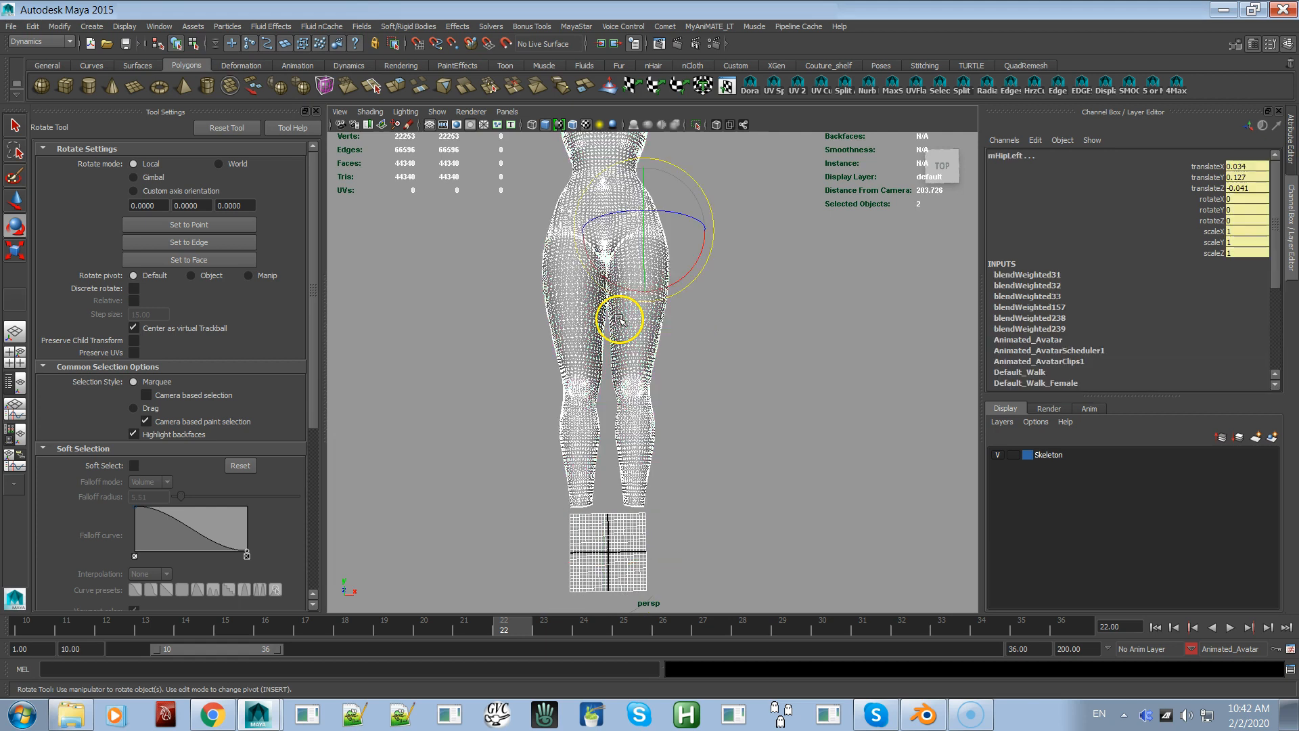
{"action": "left_click", "coordinate": [653, 324], "text": "shift"}
{"action": "left_click_drag", "start_coordinate": [696, 331], "coordinate": [696, 339], "text": "alt"}
{"action": "middle_click_drag", "start_coordinate": [698, 342], "coordinate": [722, 466], "text": "alt"}
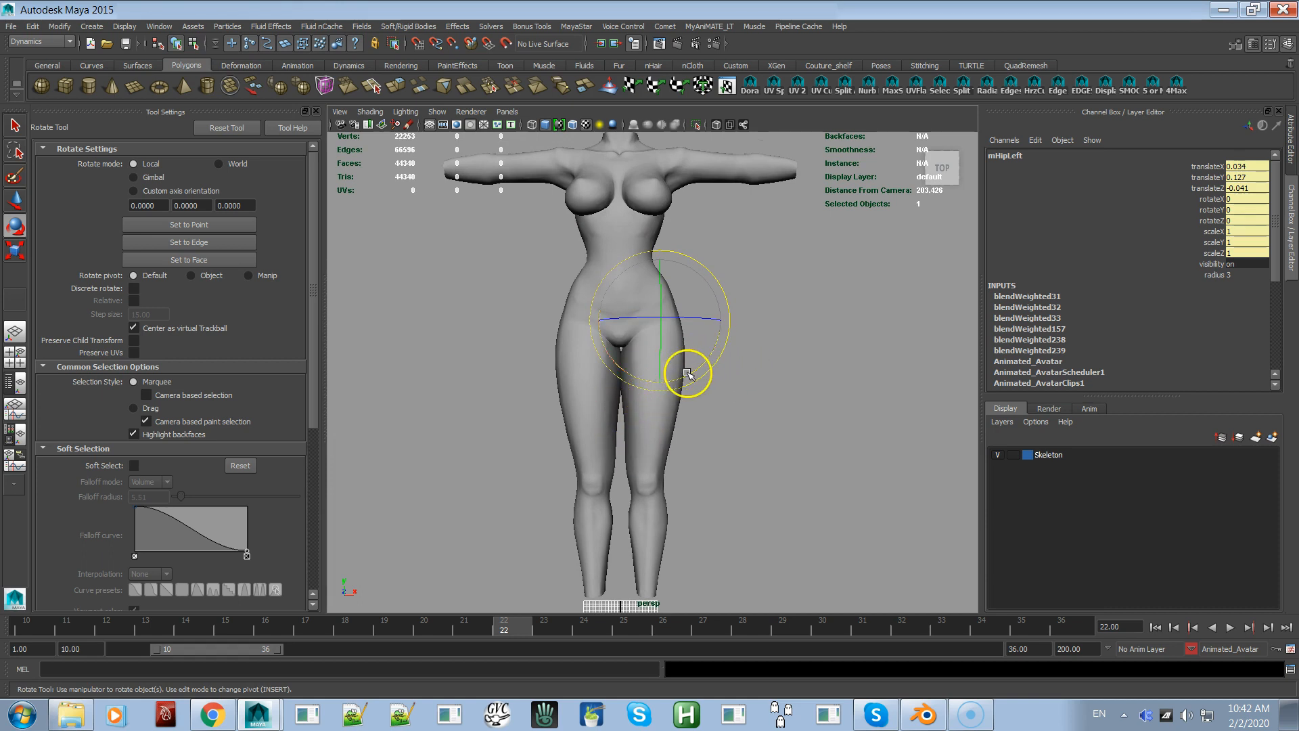
{"action": "left_click_drag", "start_coordinate": [684, 368], "coordinate": [705, 362]}
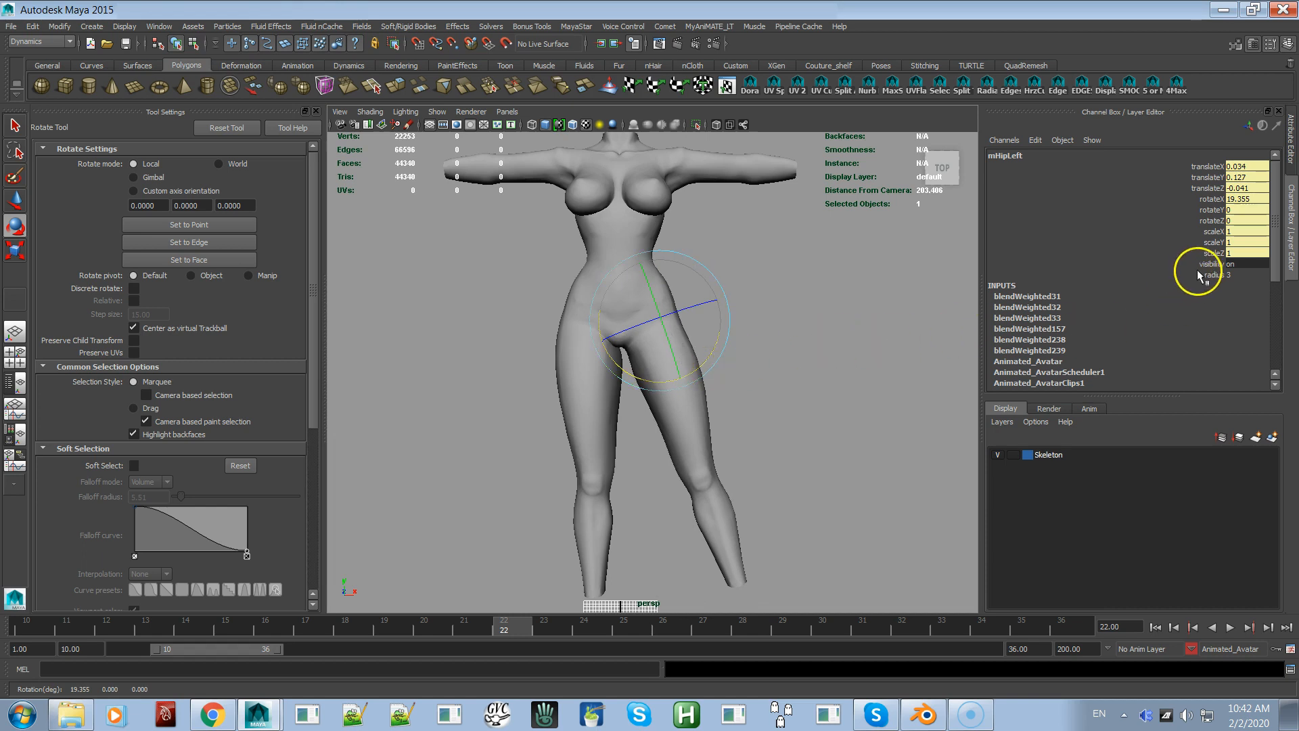
{"action": "double_click", "coordinate": [1239, 199]}
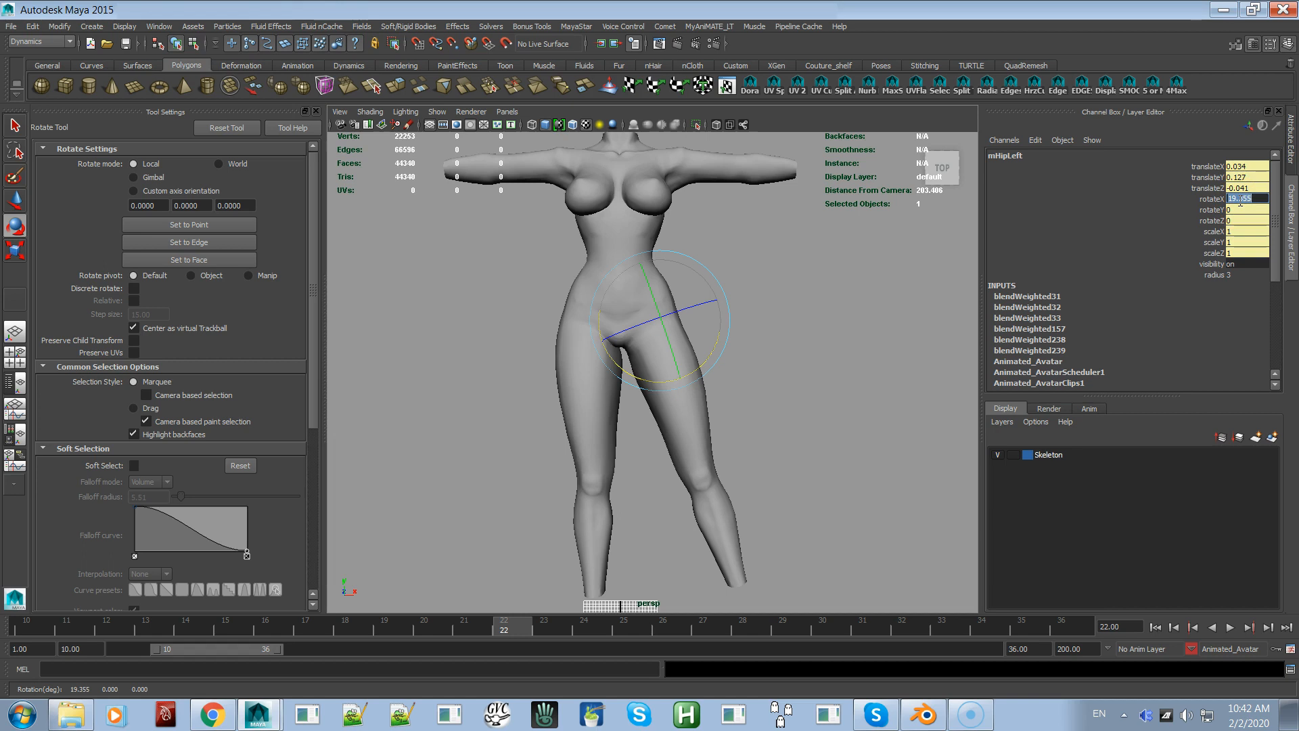
{"action": "key", "text": "Return"}
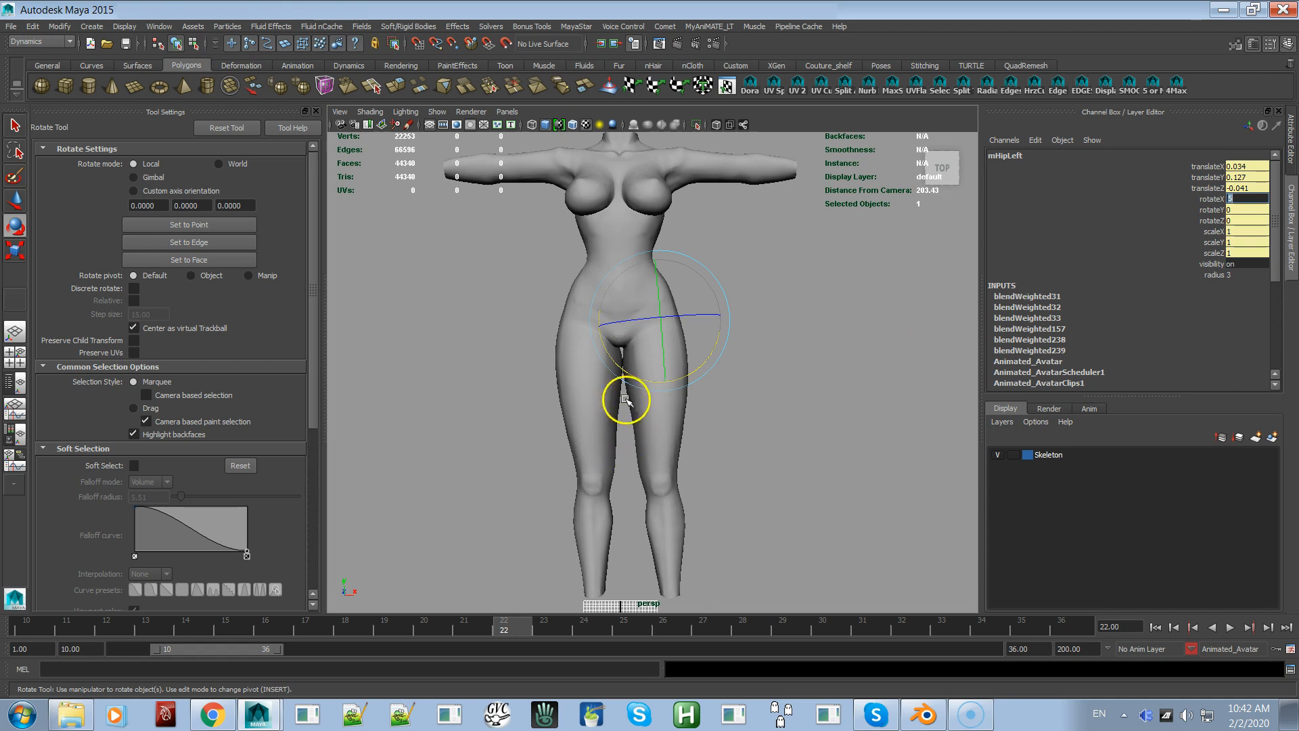
- Select only the right hip joint mHipRight, without the body mesh, and set its rotateX to -5
{"action": "left_click_drag", "start_coordinate": [624, 422], "coordinate": [532, 417]}
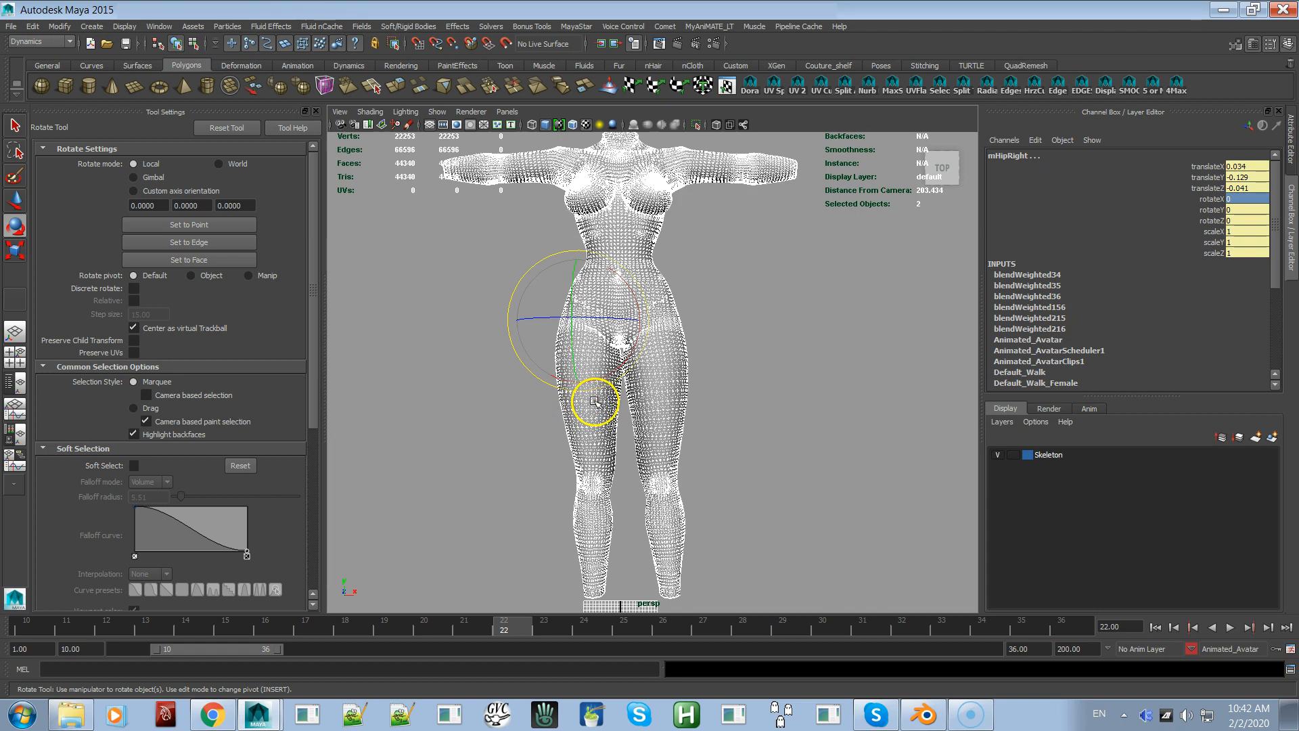
{"action": "left_click", "coordinate": [675, 389], "text": "ctrl"}
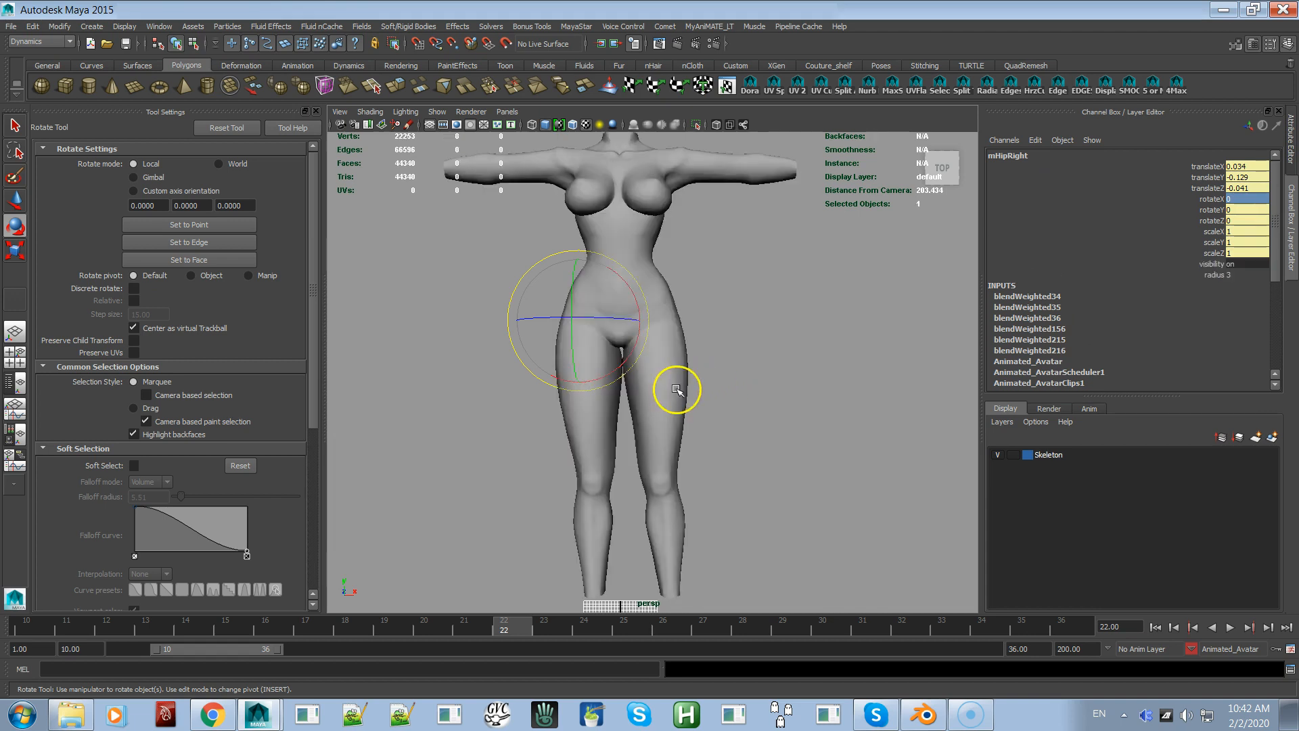
{"action": "left_click", "coordinate": [1238, 198]}
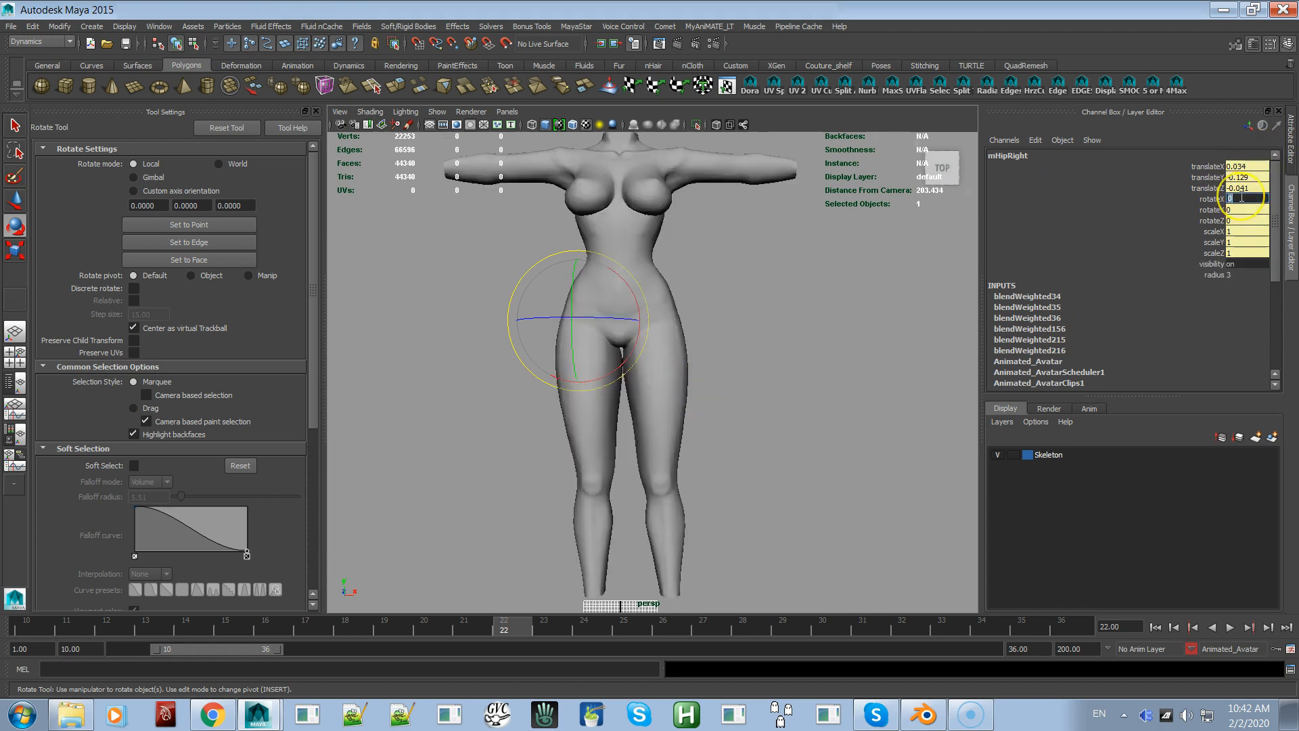
{"action": "type", "text": "-5"}
{"action": "key", "text": "Return"}
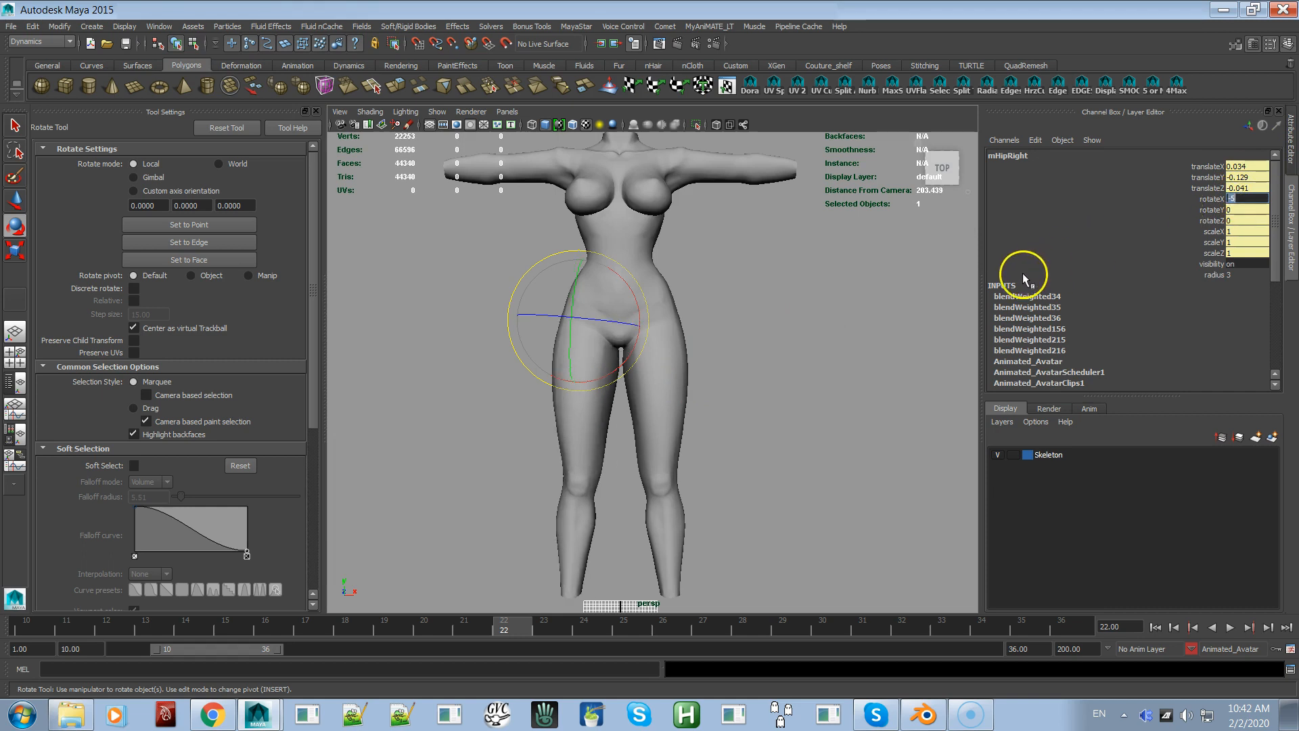
- Display the skeleton joints through the body mesh and select the left hip joint with the mesh removed from the selection
{"action": "left_click", "coordinate": [744, 125]}
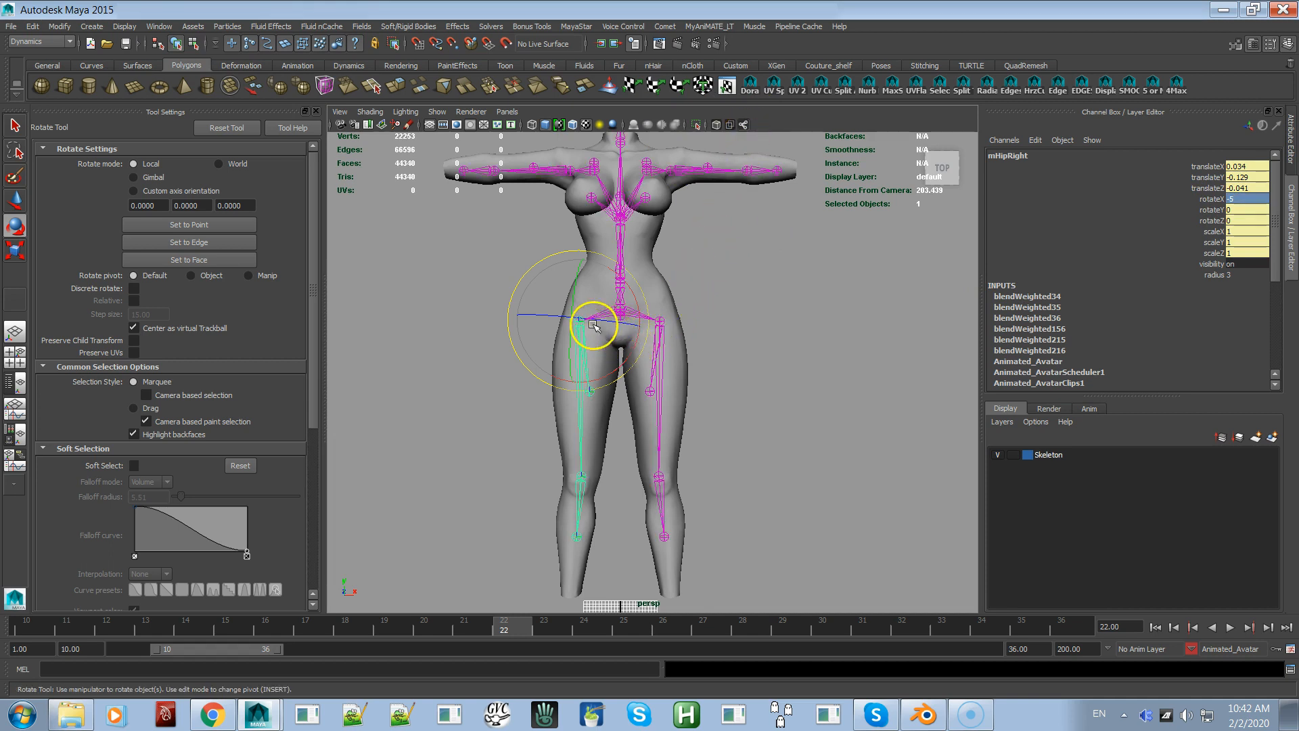
{"action": "left_click", "coordinate": [641, 438]}
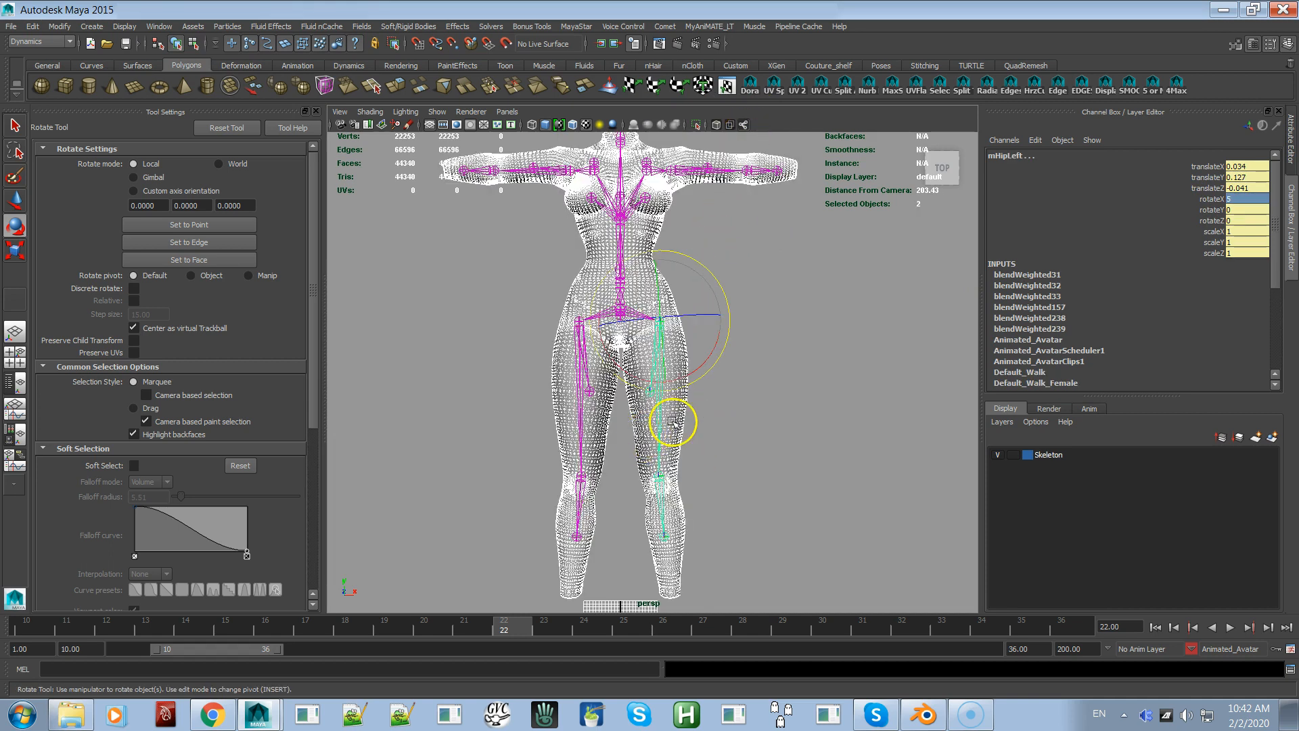
{"action": "left_click", "coordinate": [678, 418], "text": "shift"}
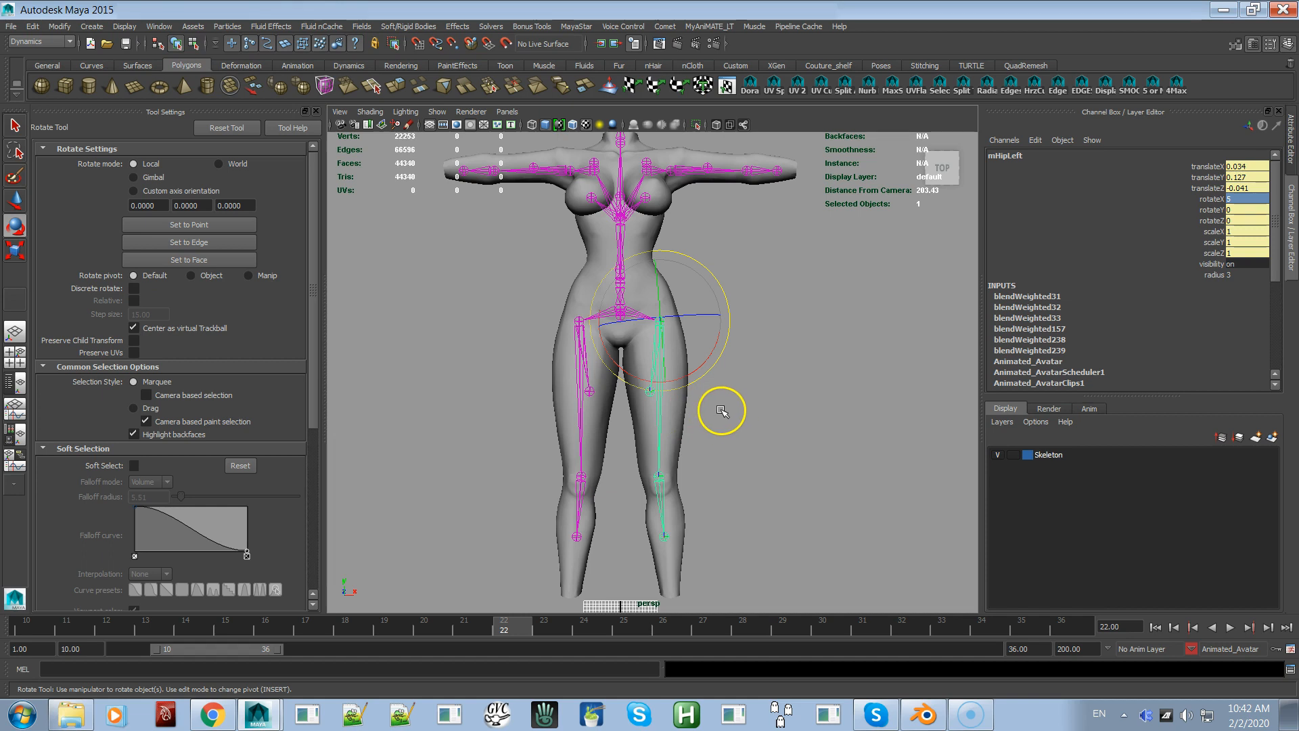
{"action": "left_click", "coordinate": [604, 436], "text": "shift"}
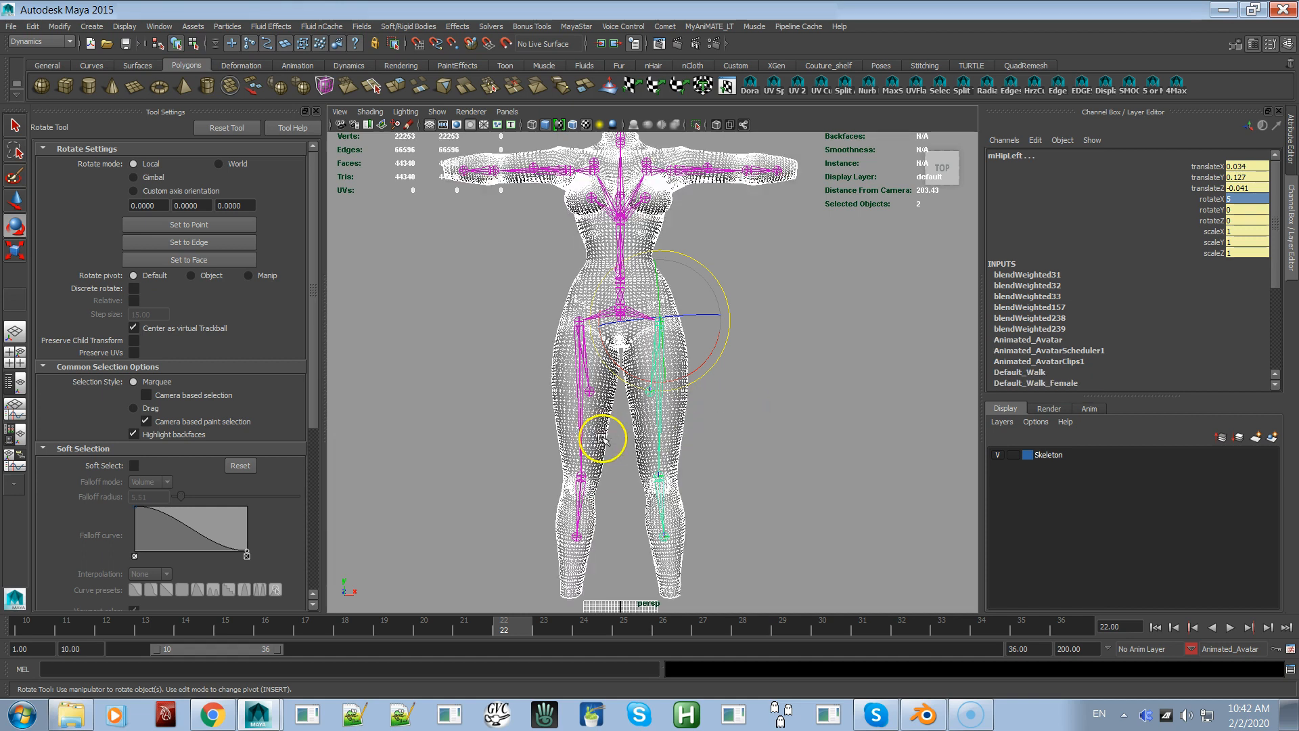
{"action": "left_click", "coordinate": [675, 404], "text": "shift"}
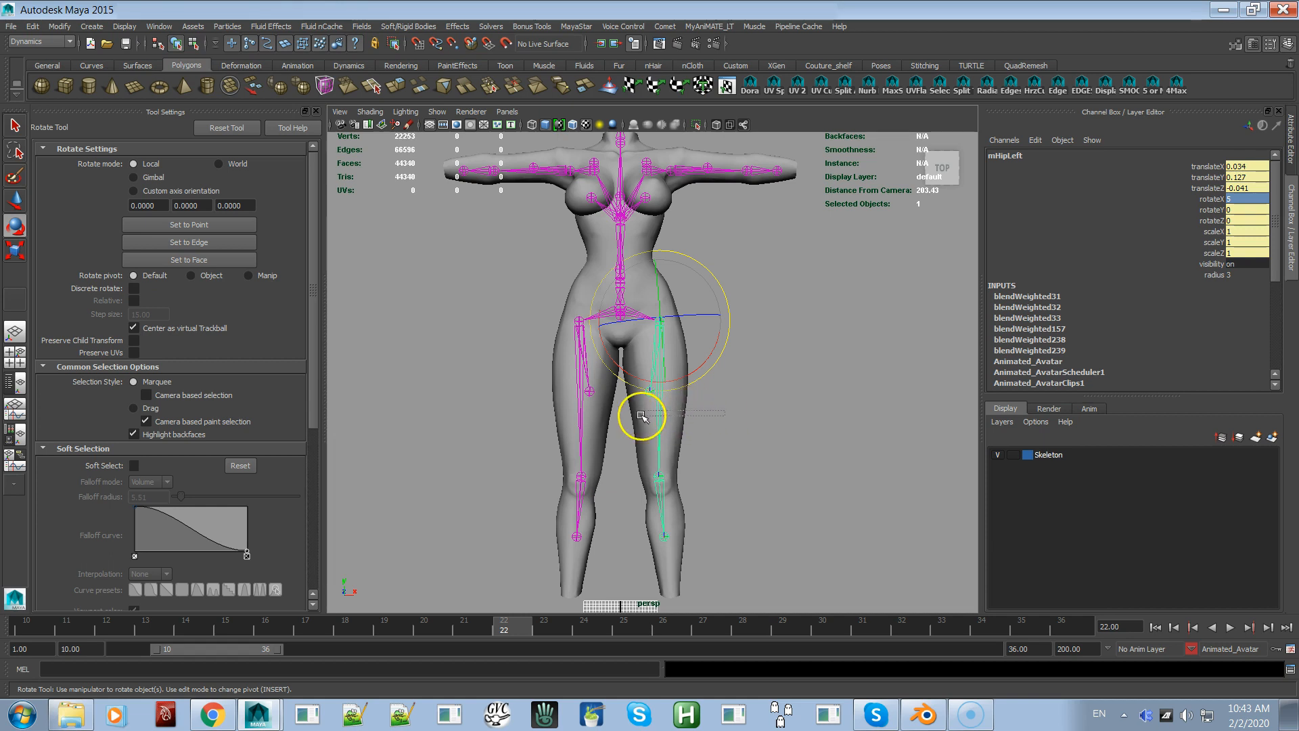
{"action": "left_click", "coordinate": [673, 407], "text": "shift"}
{"action": "left_click", "coordinate": [680, 400], "text": "shift"}
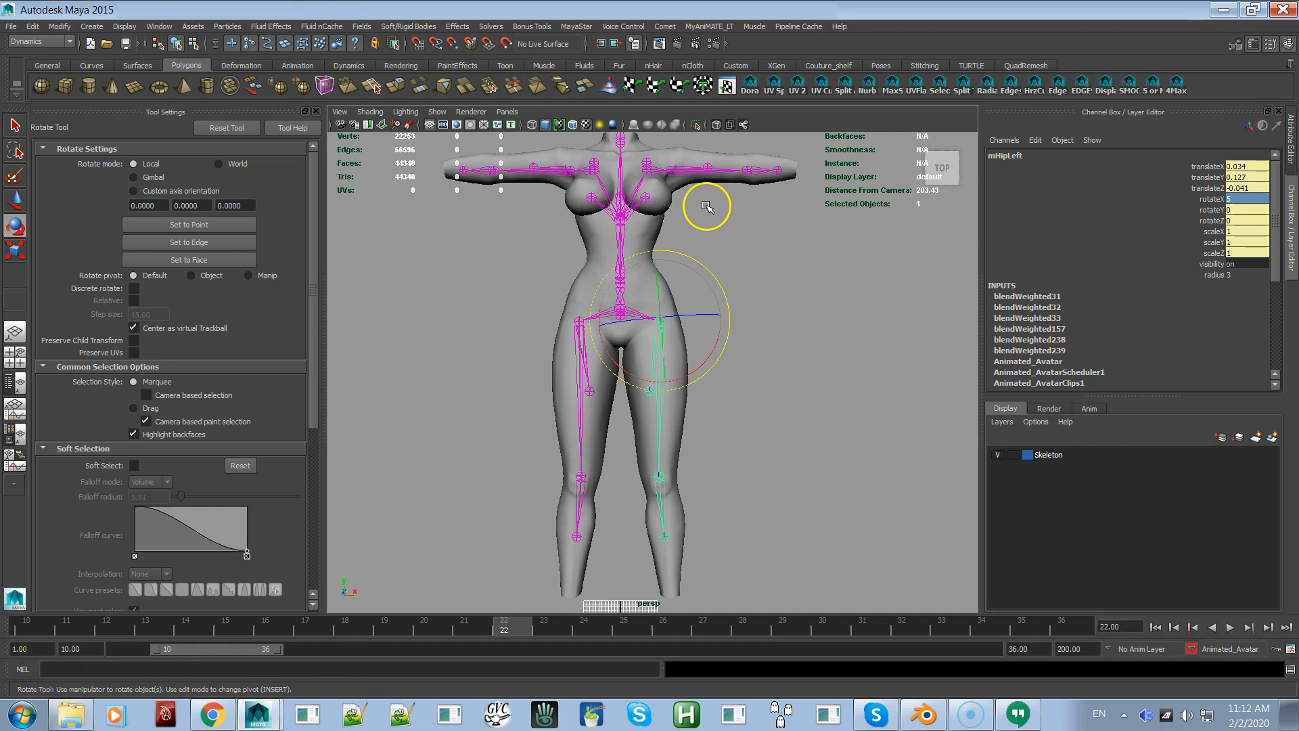
- Select only the left shoulder joint mShoulderLeft and set its rotateX to -45 to lower the arm
{"action": "left_click", "coordinate": [715, 162]}
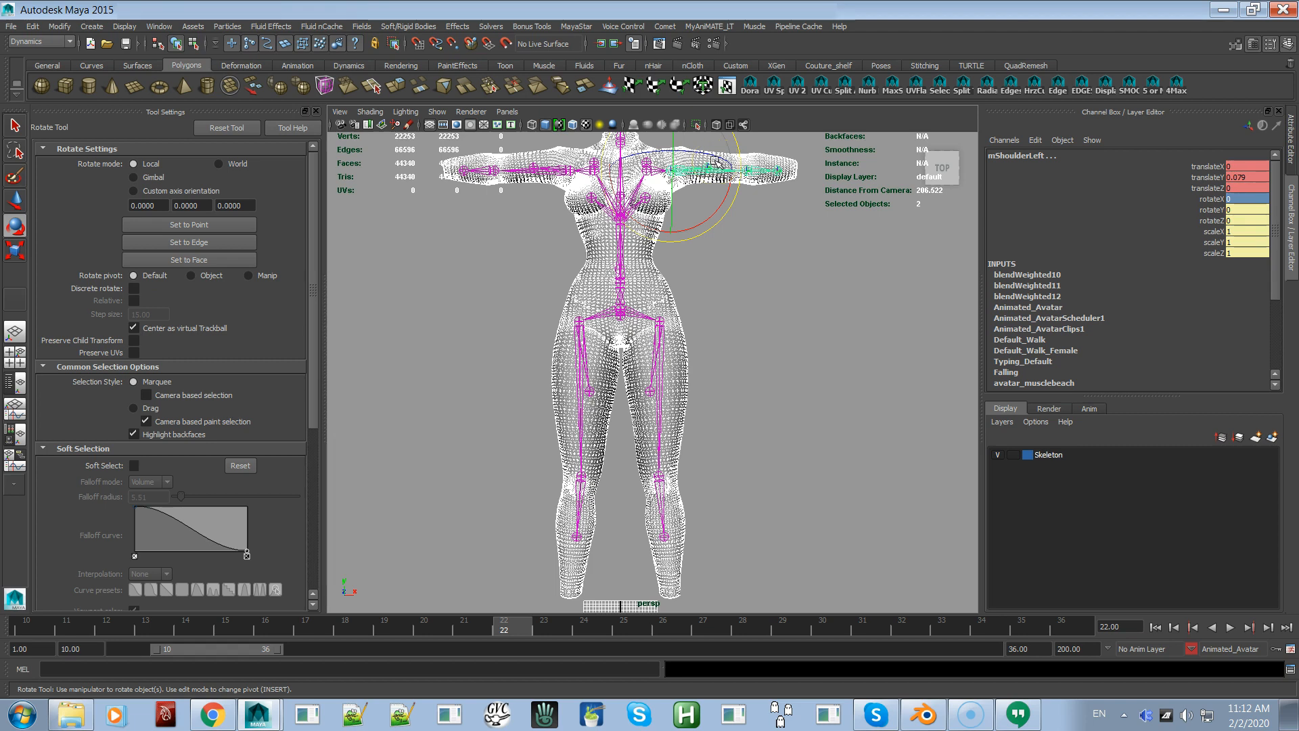
{"action": "middle_click_drag", "start_coordinate": [777, 238], "coordinate": [765, 315], "text": "alt"}
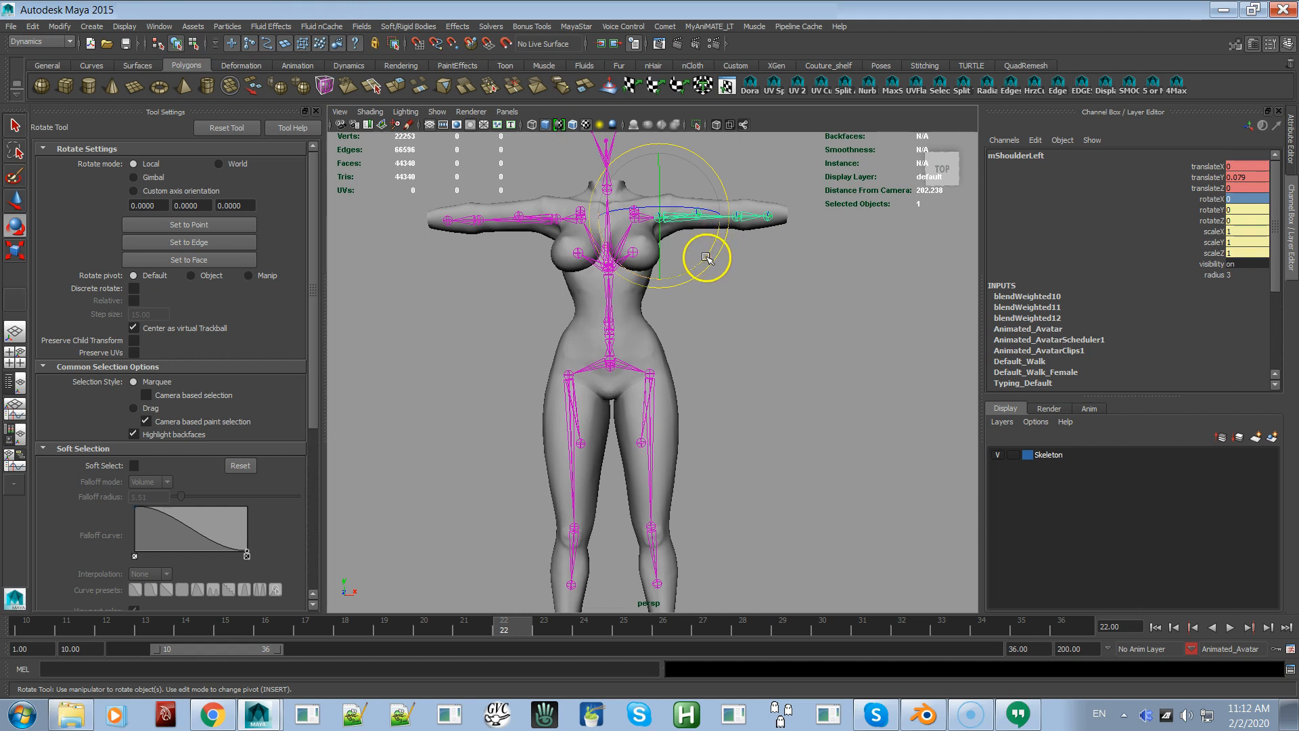
{"action": "left_click_drag", "start_coordinate": [705, 257], "coordinate": [664, 291]}
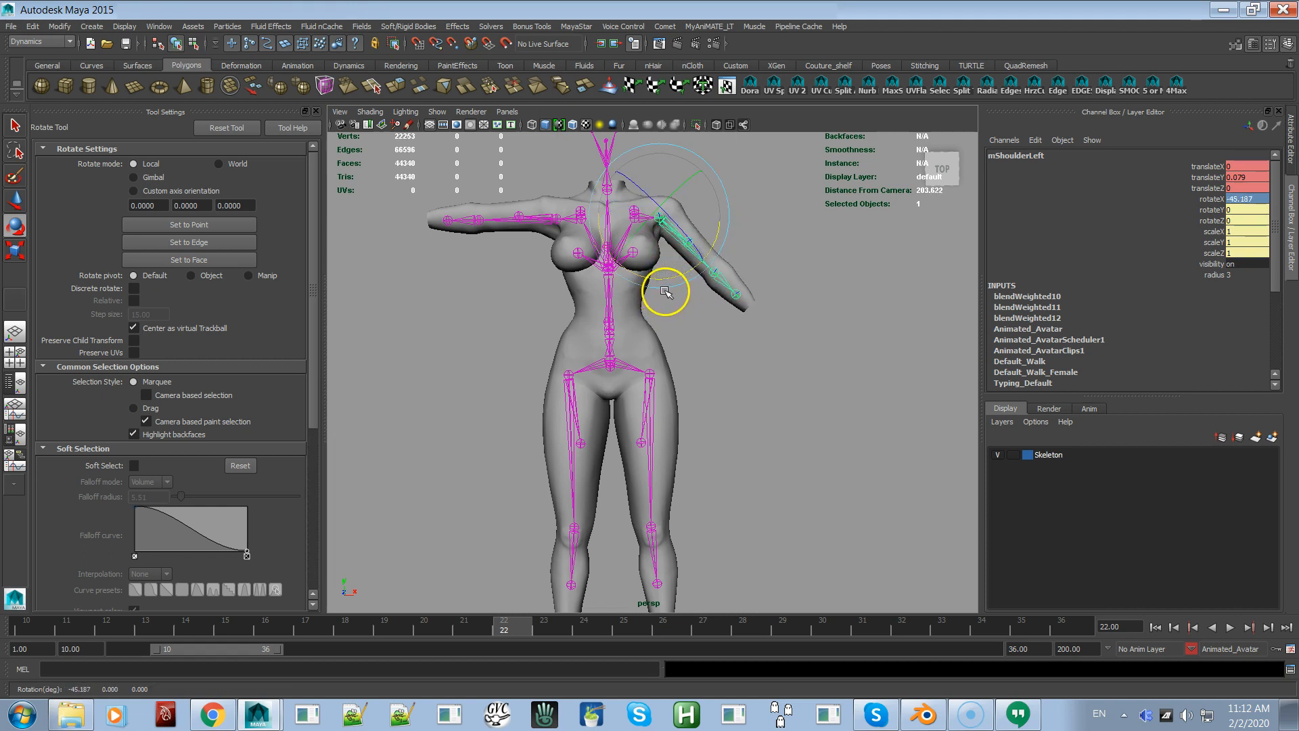
{"action": "left_click", "coordinate": [1265, 199]}
{"action": "type", "text": "-45"}
{"action": "key", "text": "Return"}
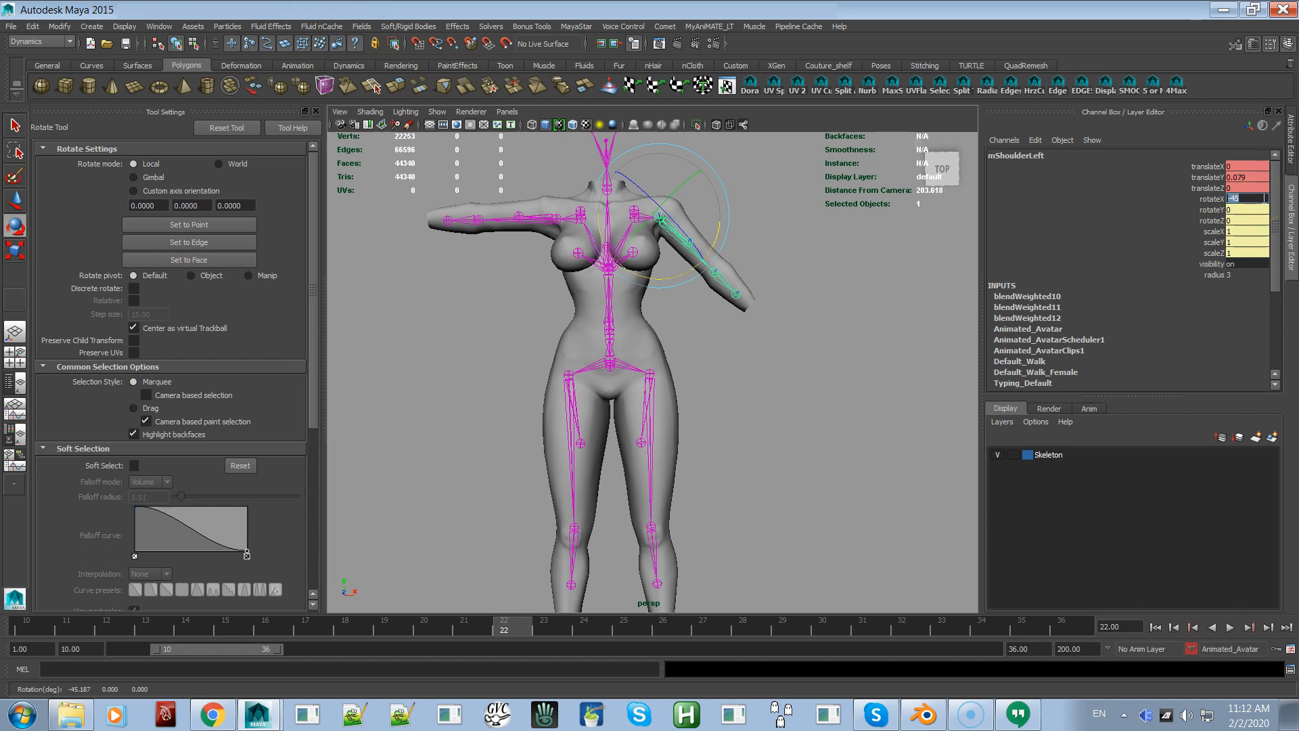
- Select only the right shoulder joint mShoulderRight, set its rotateX to 45 and clear the selection
{"action": "left_click_drag", "start_coordinate": [524, 197], "coordinate": [526, 242]}
{"action": "left_click", "coordinate": [563, 353], "text": "shift"}
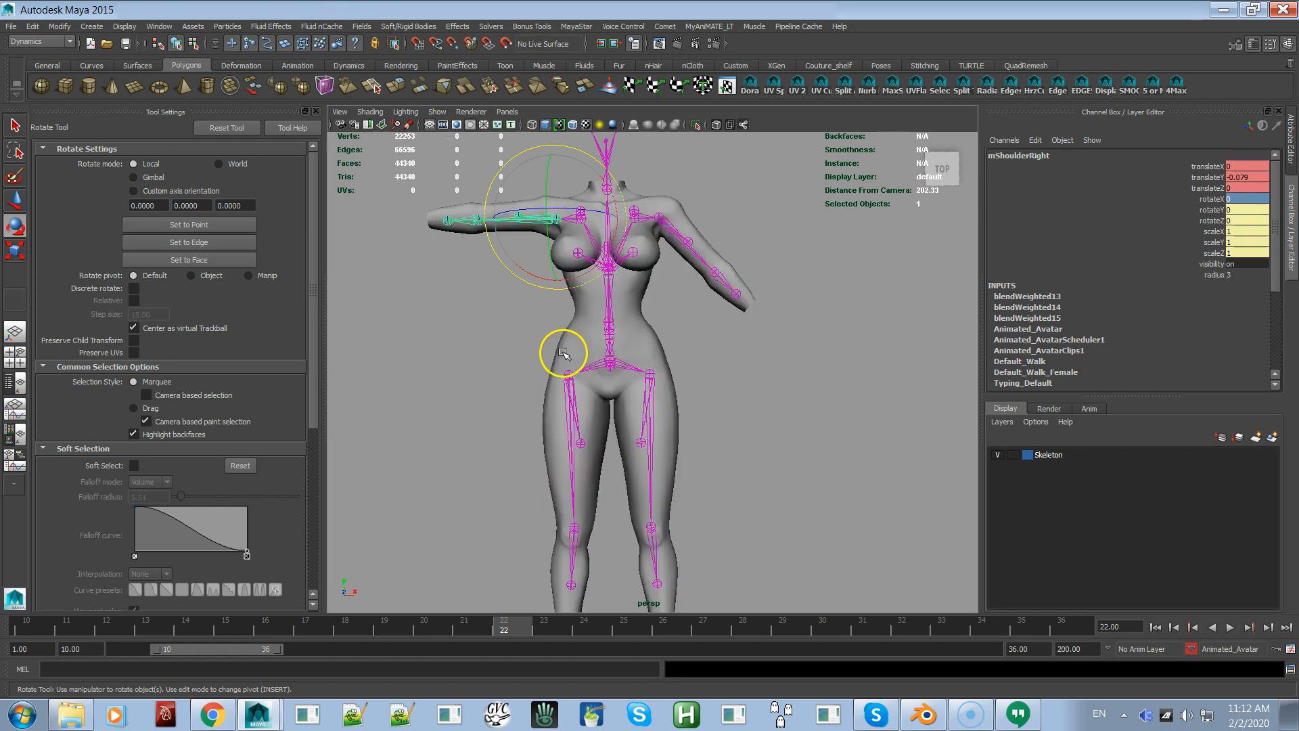
{"action": "left_click", "coordinate": [1240, 199]}
{"action": "type", "text": "45"}
{"action": "key", "text": "Return"}
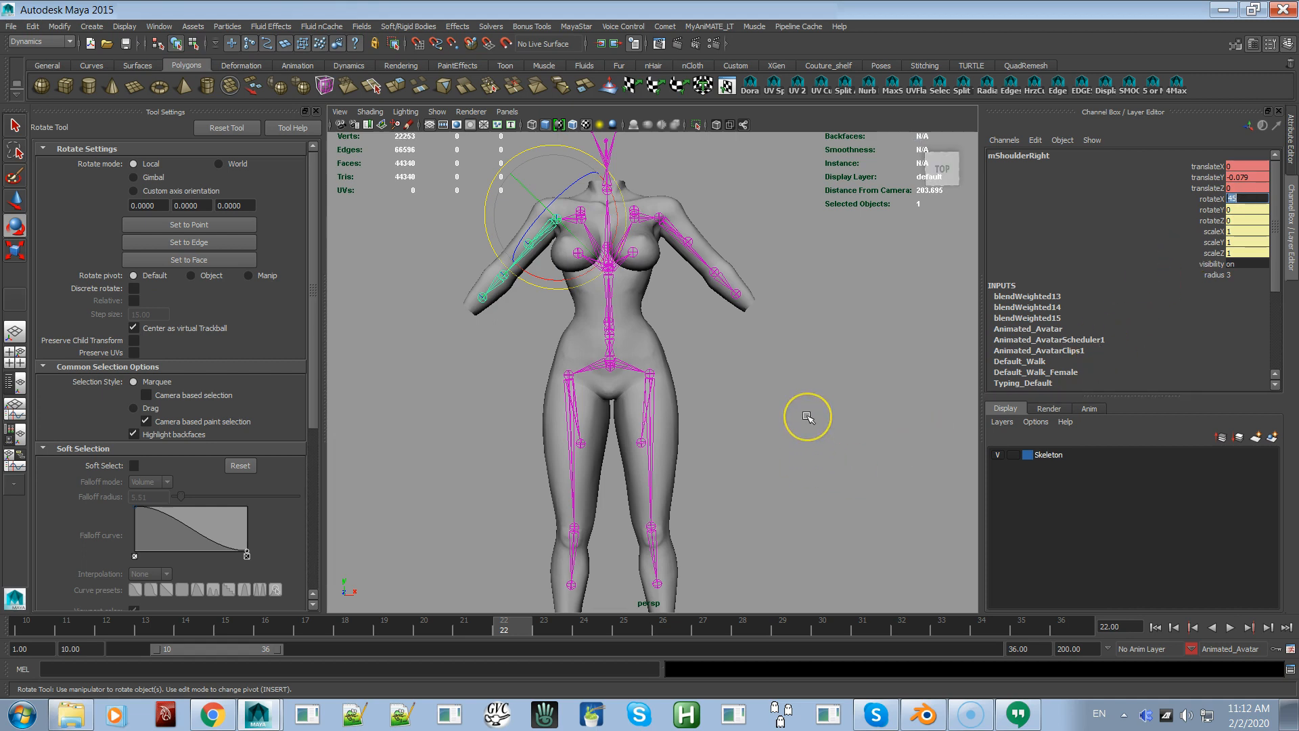
{"action": "left_click", "coordinate": [806, 416]}
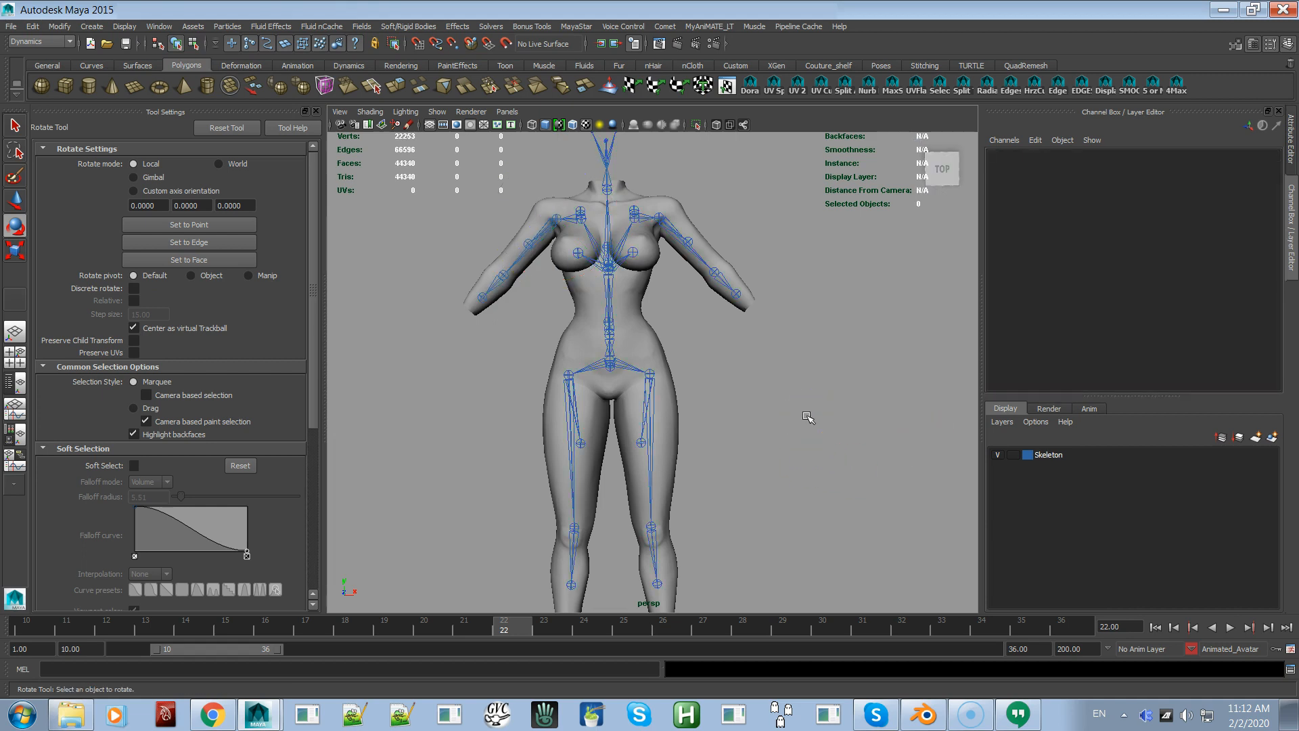
- Export only the posed body mesh to the desktop as an OBJ file named SLink Hourglass APose.obj
{"action": "left_click", "coordinate": [677, 443]}
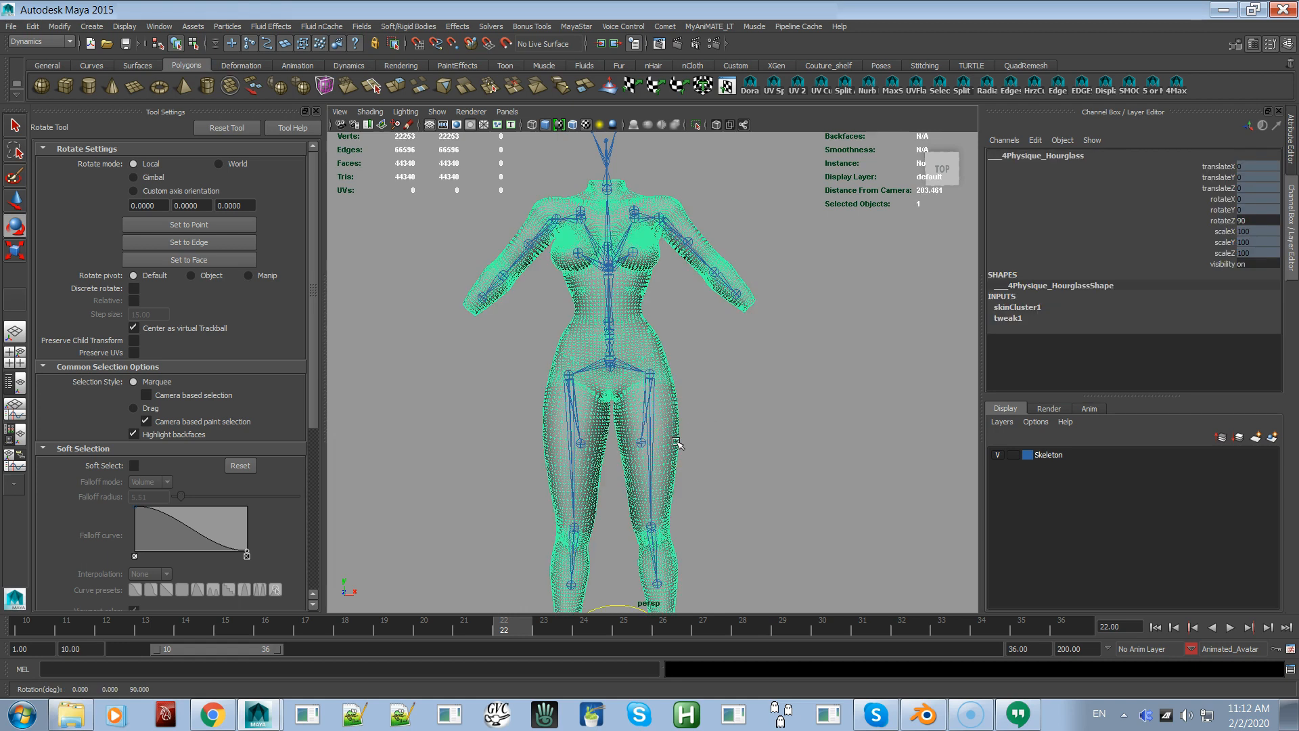
{"action": "left_click", "coordinate": [12, 27]}
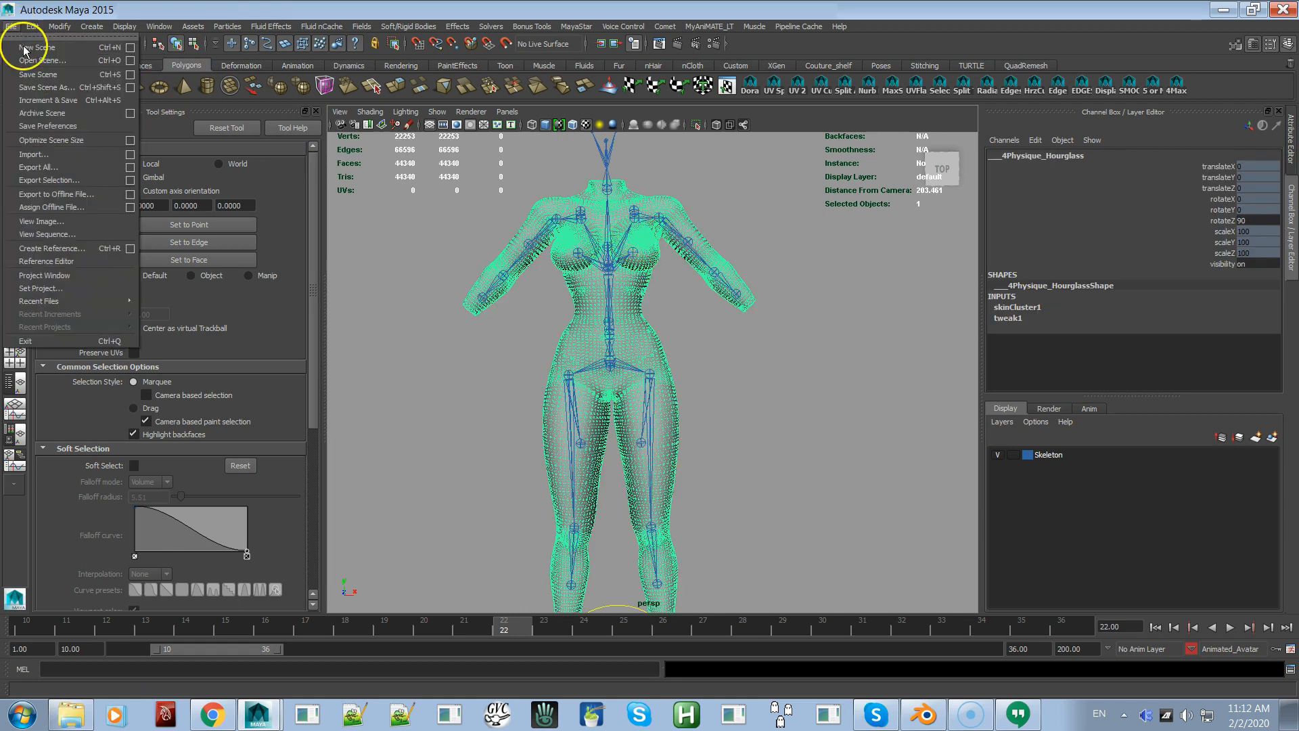
{"action": "left_click", "coordinate": [63, 181]}
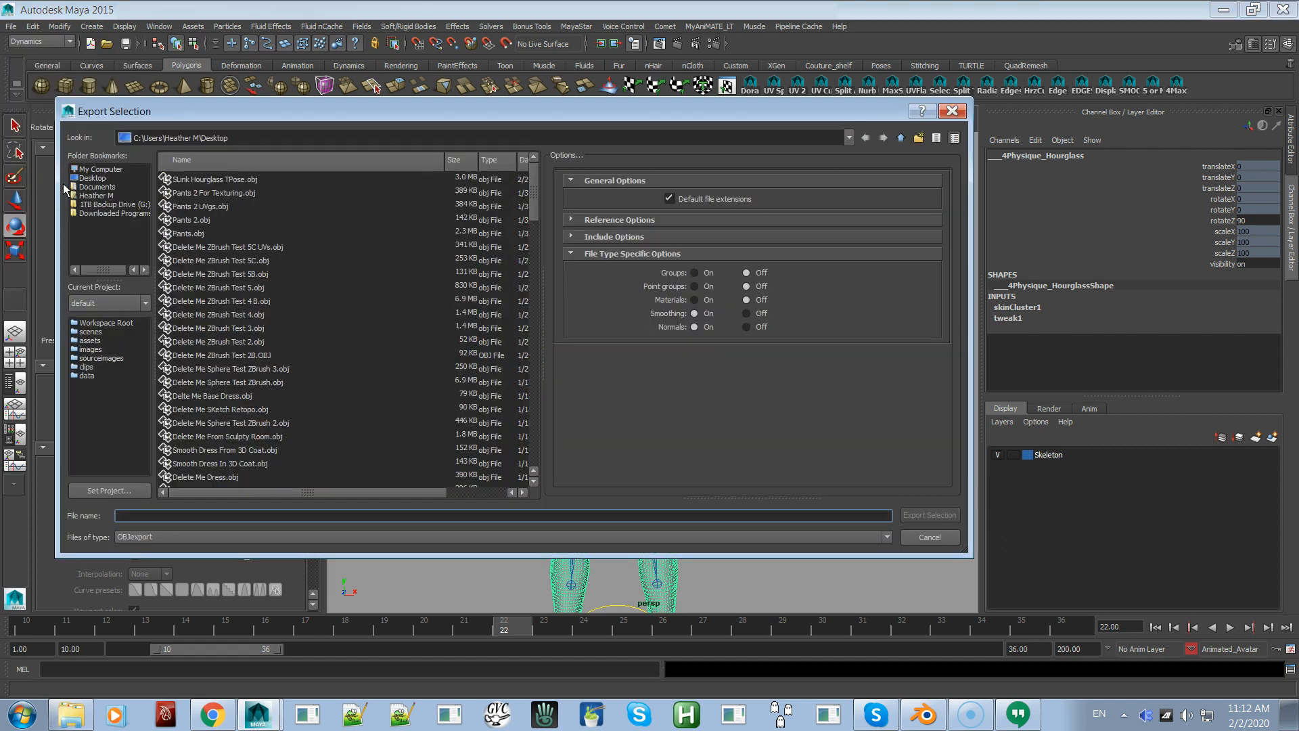
{"action": "left_click", "coordinate": [196, 179]}
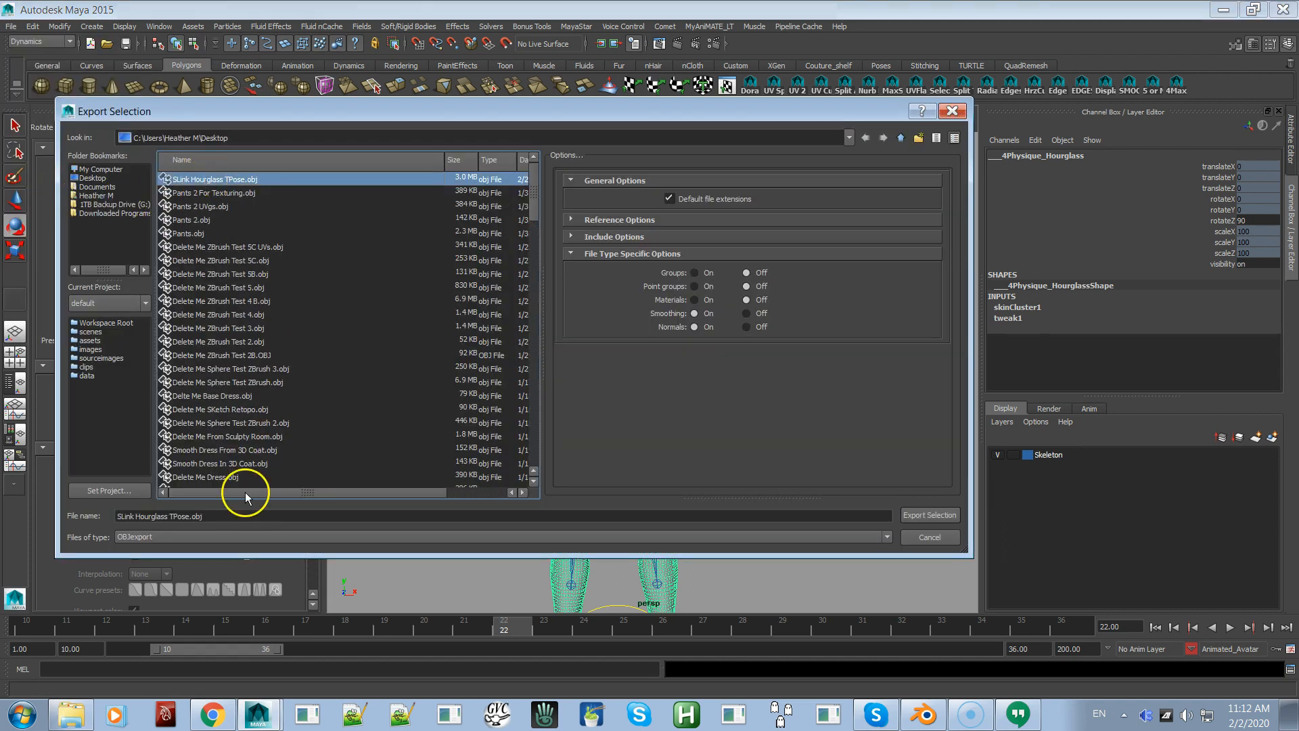
{"action": "left_click", "coordinate": [177, 519]}
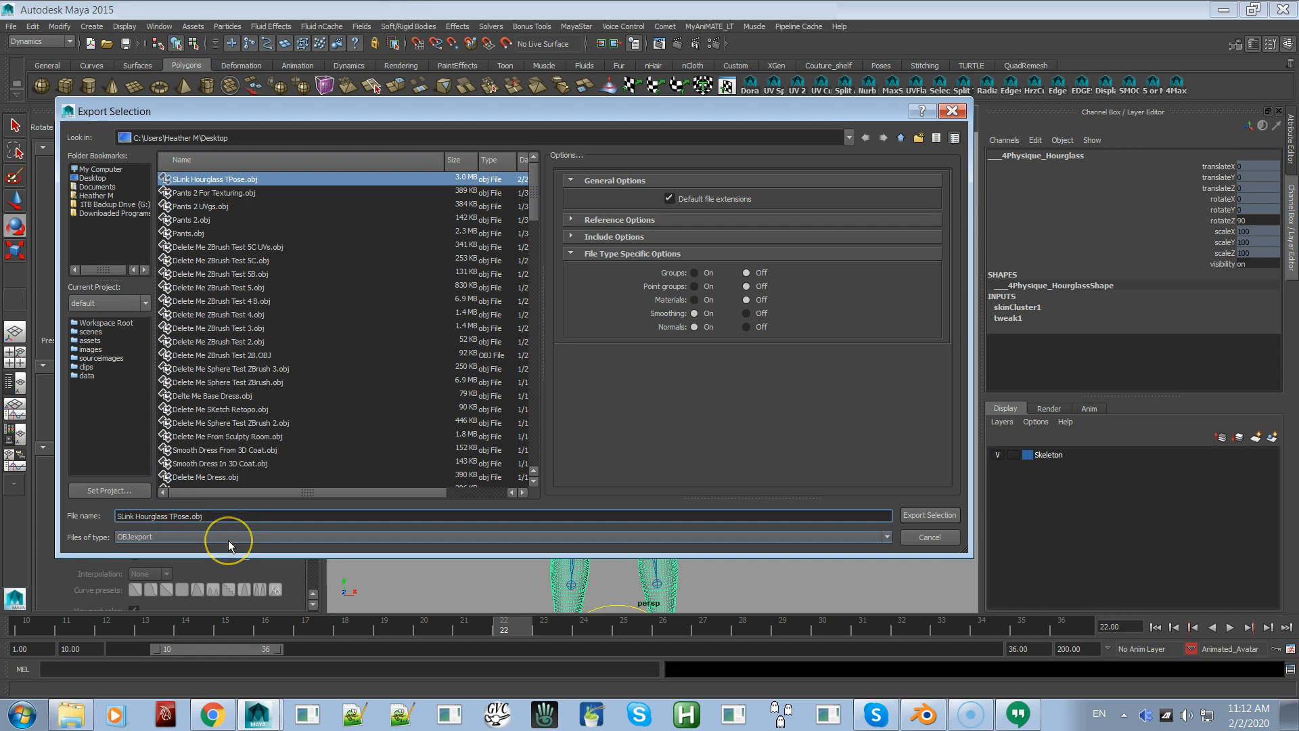
{"action": "key", "text": "BackSpace"}
{"action": "type", "text": "A"}
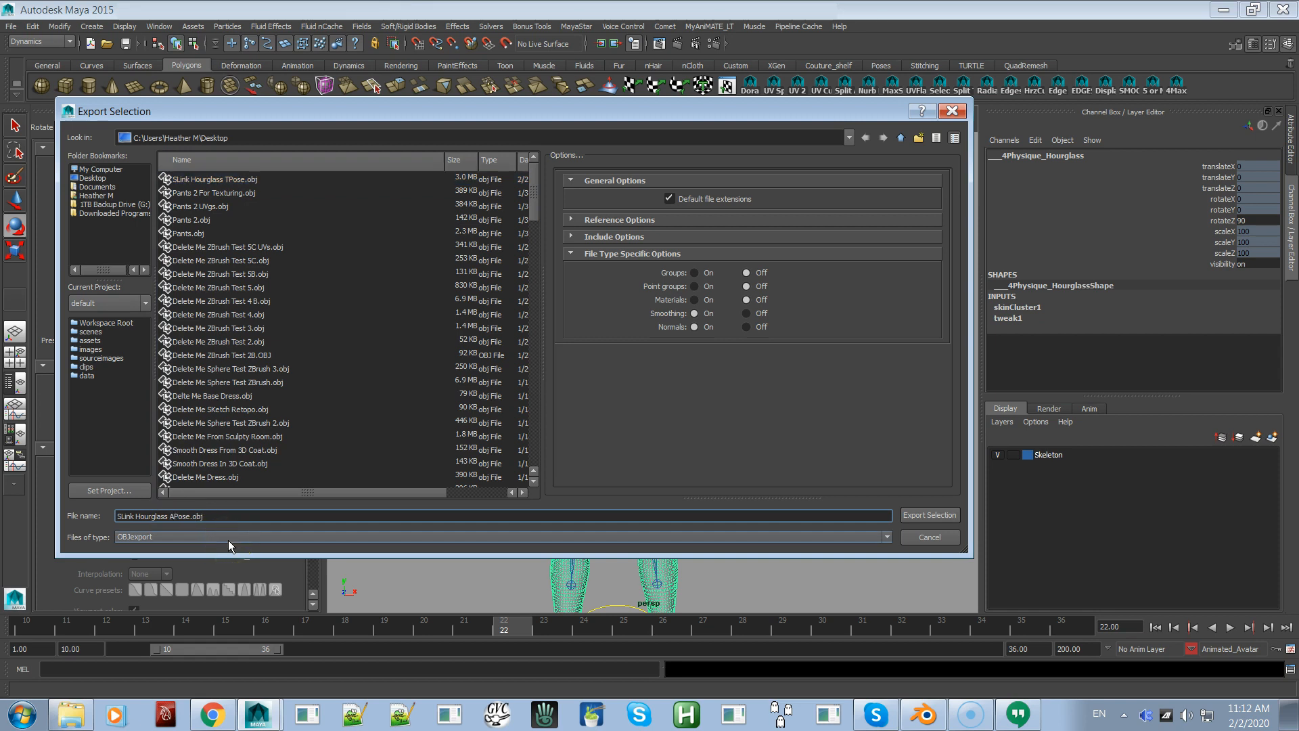
{"action": "key", "text": "Return"}
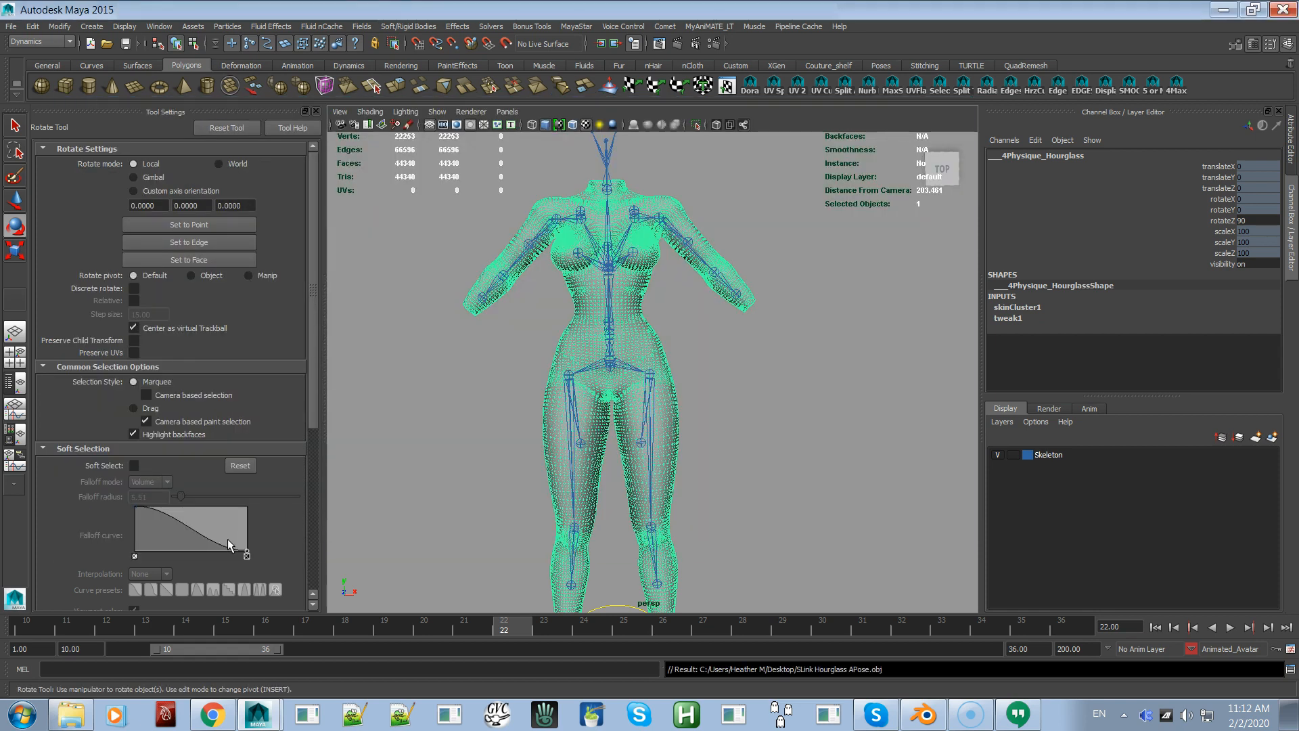